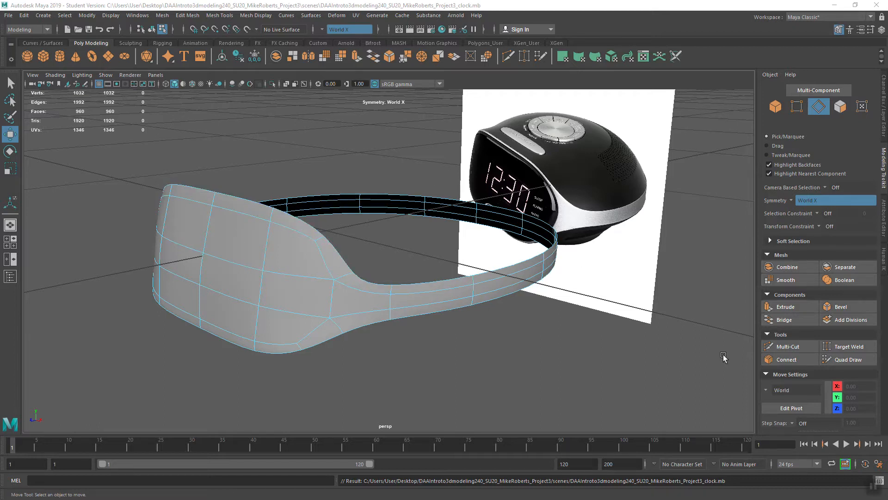
pyautogui.click(788, 346)
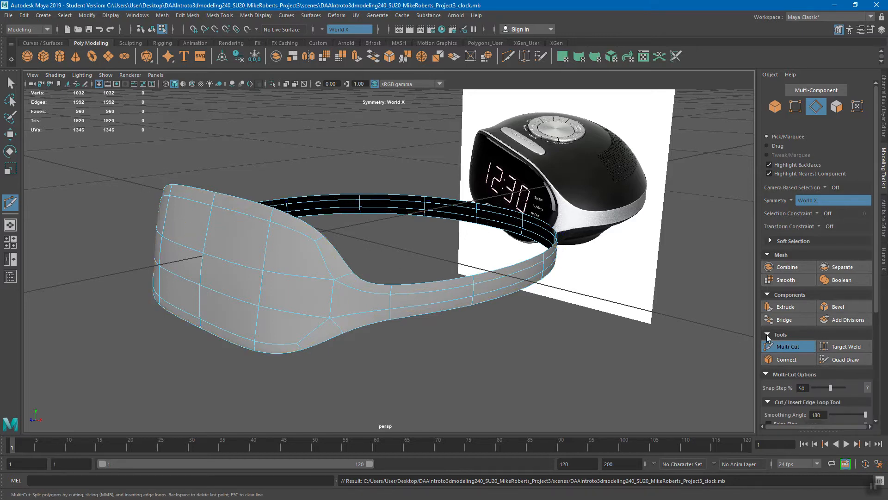
pyautogui.click(788, 346)
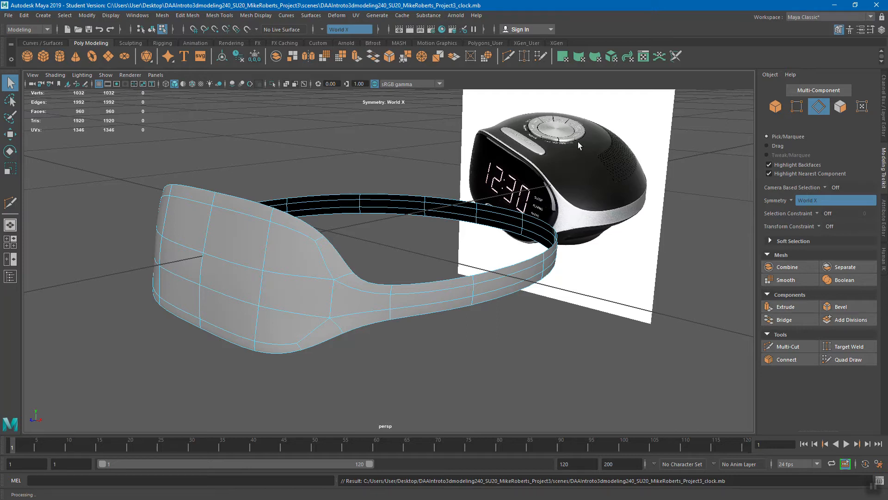
pyautogui.keyDown('alt'); pyautogui.moveTo(543, 145); pyautogui.dragTo(490, 181); pyautogui.keyUp('alt')
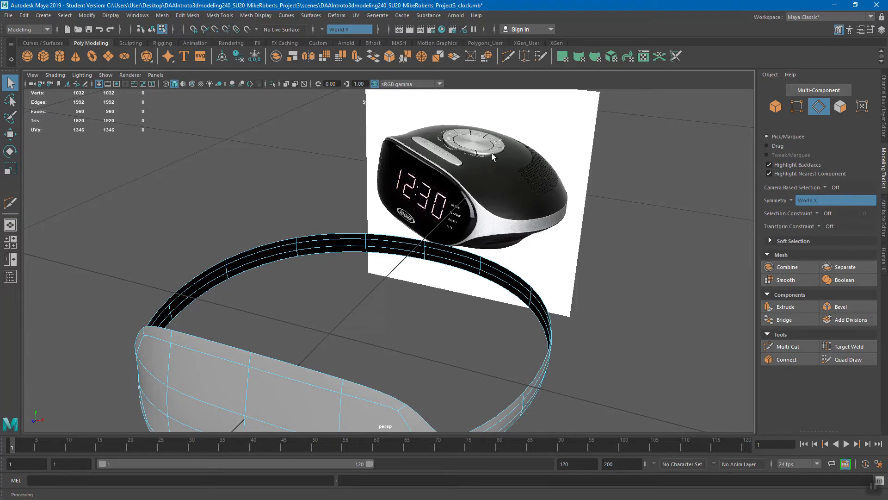
pyautogui.keyDown('alt'); pyautogui.moveTo(430, 254); pyautogui.dragTo(407, 203); pyautogui.keyUp('alt')
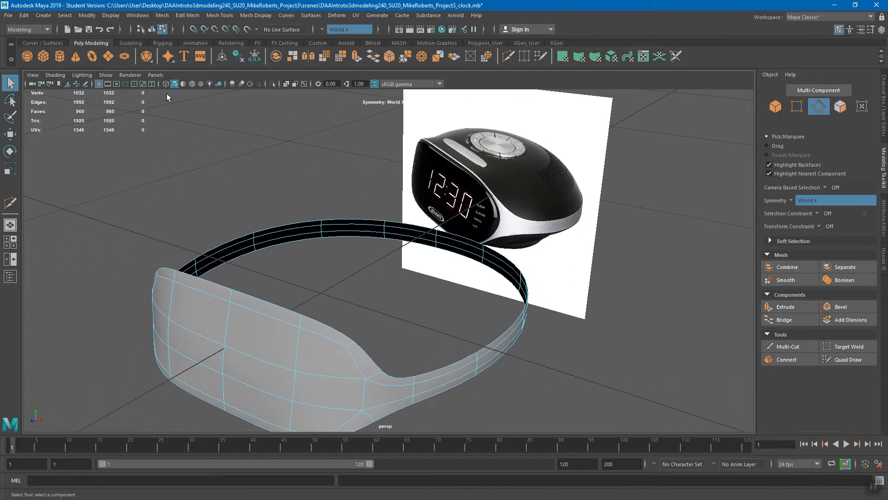
# - Create a polygon cylinder with radius 1, height 2 and 10 axis divisions on the Y axis
pyautogui.click(43, 15)
pyautogui.moveTo(62, 46)
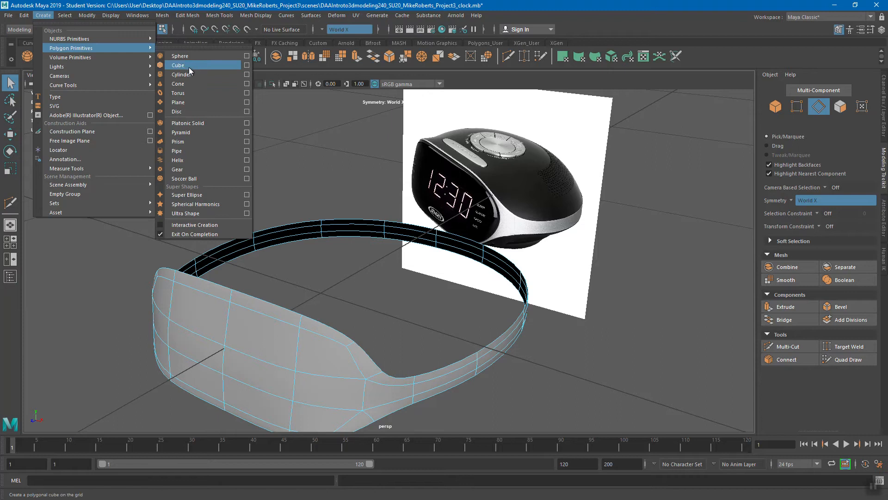
pyautogui.click(247, 75)
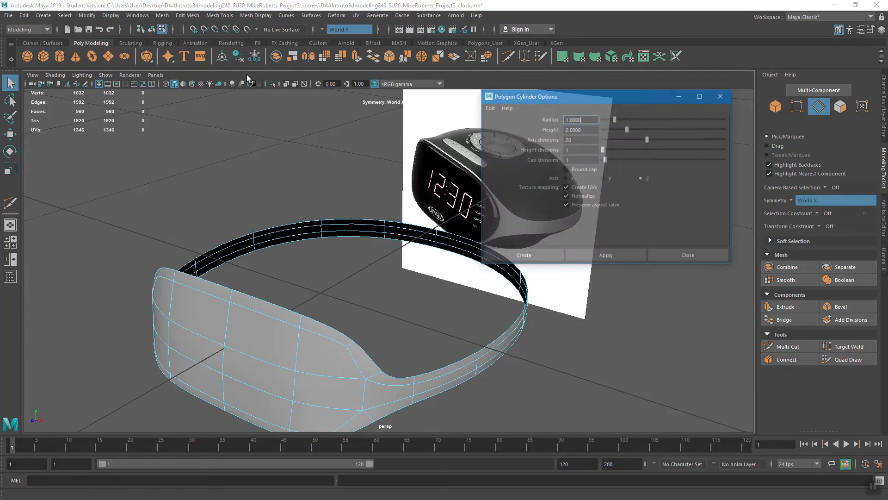
pyautogui.click(582, 139)
pyautogui.moveTo(557, 97); pyautogui.dragTo(617, 125)
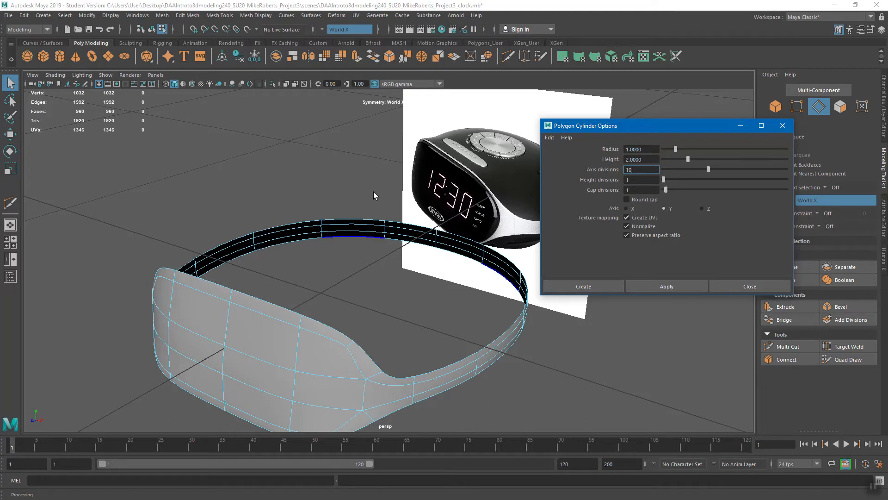
pyautogui.click(596, 287)
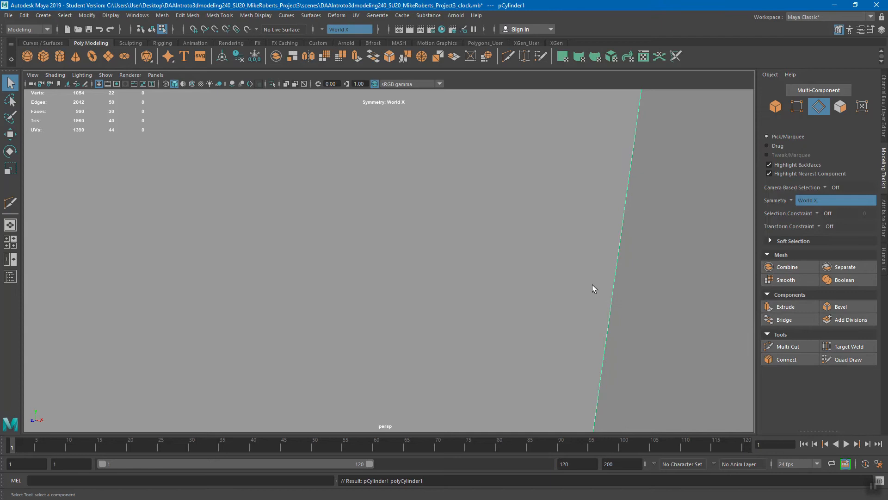
# - Turn off modelling symmetry so the new cylinder can be edited on its own
pyautogui.click(792, 201)
pyautogui.click(805, 205)
pyautogui.scroll(-10, 442, 226)
pyautogui.keyDown('alt'); pyautogui.moveTo(442, 228); pyautogui.dragTo(402, 233); pyautogui.keyUp('alt')
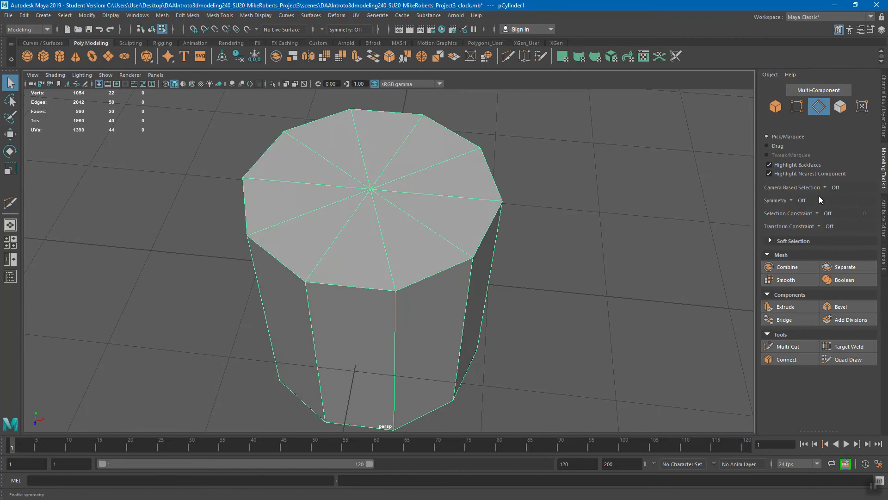
pyautogui.keyDown('alt'); pyautogui.moveTo(559, 207); pyautogui.dragTo(550, 197); pyautogui.keyUp('alt')
pyautogui.scroll(1, 490, 217)
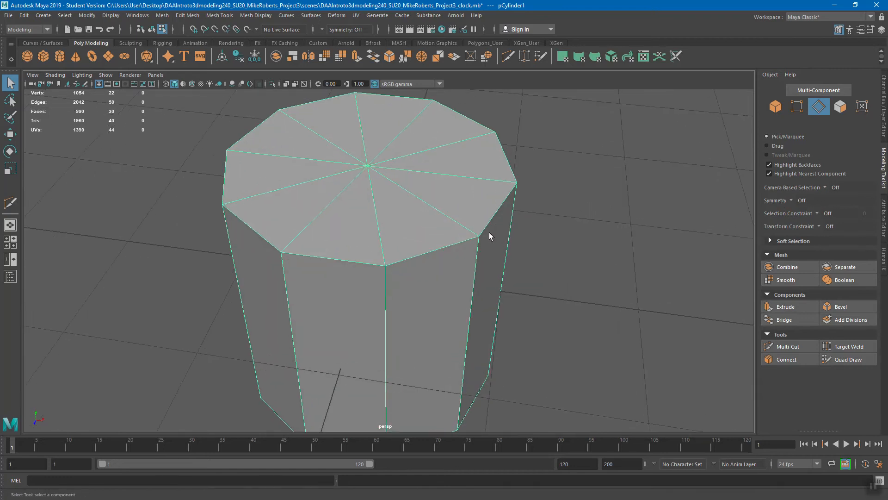
# - Scale the cylinder down to about 0.14 in X and Z and flatten it into a disc inside the band
pyautogui.press('r')
pyautogui.moveTo(369, 273); pyautogui.dragTo(184, 269)
pyautogui.keyDown('alt'); pyautogui.moveTo(450, 285); pyautogui.dragTo(393, 259); pyautogui.keyUp('alt')
pyautogui.keyDown('alt'); pyautogui.moveTo(393, 259); pyautogui.dragTo(444, 273, button='right'); pyautogui.keyUp('alt')
pyautogui.keyDown('alt'); pyautogui.moveTo(444, 273); pyautogui.dragTo(449, 291); pyautogui.keyUp('alt')
pyautogui.keyDown('alt'); pyautogui.moveTo(417, 289); pyautogui.dragTo(476, 274, button='middle'); pyautogui.keyUp('alt')
pyautogui.keyDown('alt'); pyautogui.moveTo(476, 273); pyautogui.dragTo(550, 284, button='right'); pyautogui.keyUp('alt')
pyautogui.keyDown('alt'); pyautogui.moveTo(549, 284); pyautogui.dragTo(423, 195); pyautogui.keyUp('alt')
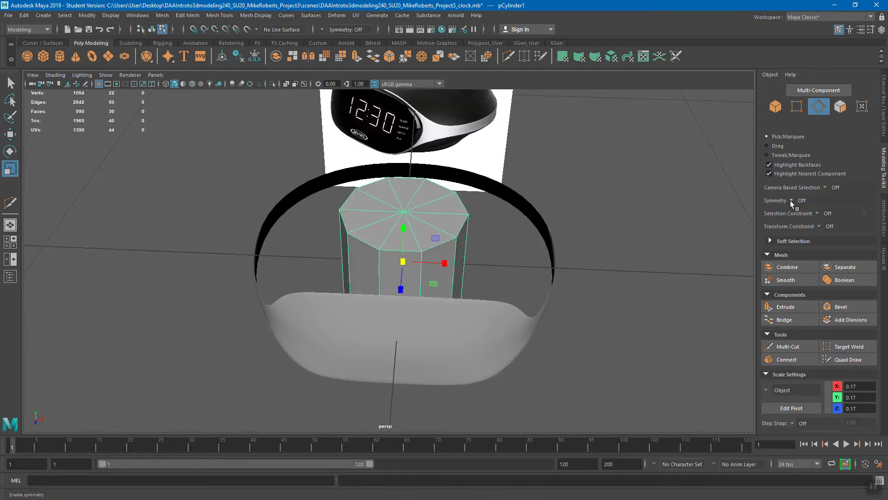
pyautogui.keyDown('alt'); pyautogui.moveTo(536, 250); pyautogui.dragTo(585, 164); pyautogui.keyUp('alt')
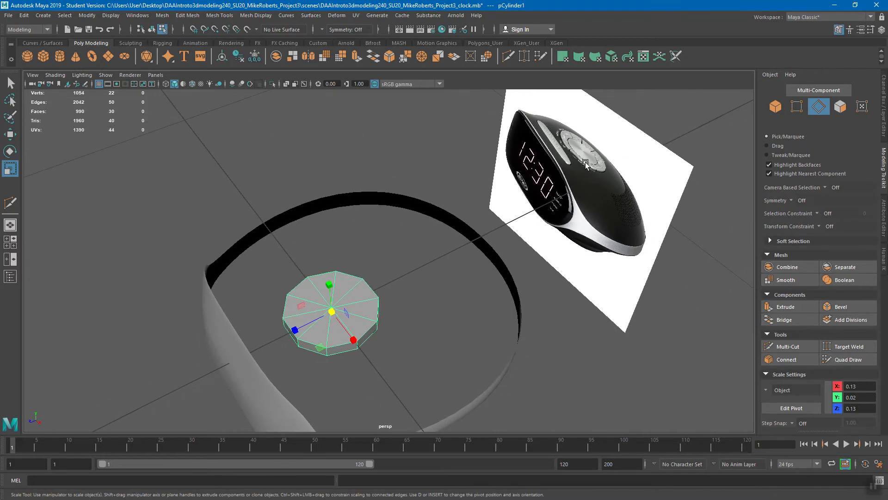
pyautogui.moveTo(332, 314); pyautogui.dragTo(293, 279)
# - Raise the disc above the band and thin it to a Y scale of about 0.01
pyautogui.press('w')
pyautogui.moveTo(293, 279); pyautogui.dragTo(335, 227, button='middle')
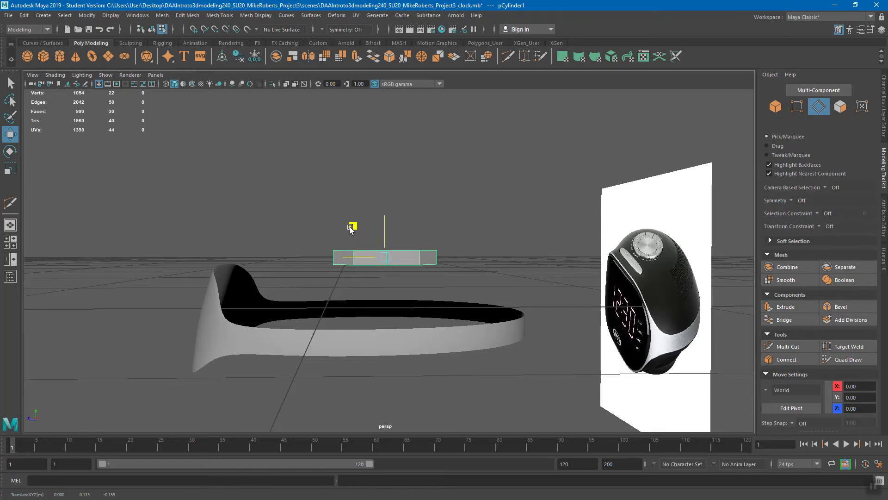
pyautogui.keyDown('alt'); pyautogui.moveTo(351, 224); pyautogui.dragTo(414, 256); pyautogui.keyUp('alt')
pyautogui.press('r')
pyautogui.moveTo(374, 215); pyautogui.dragTo(380, 239)
pyautogui.keyDown('alt'); pyautogui.moveTo(467, 275); pyautogui.dragTo(425, 247); pyautogui.keyUp('alt')
pyautogui.keyDown('alt'); pyautogui.moveTo(425, 247); pyautogui.dragTo(448, 253, button='right'); pyautogui.keyUp('alt')
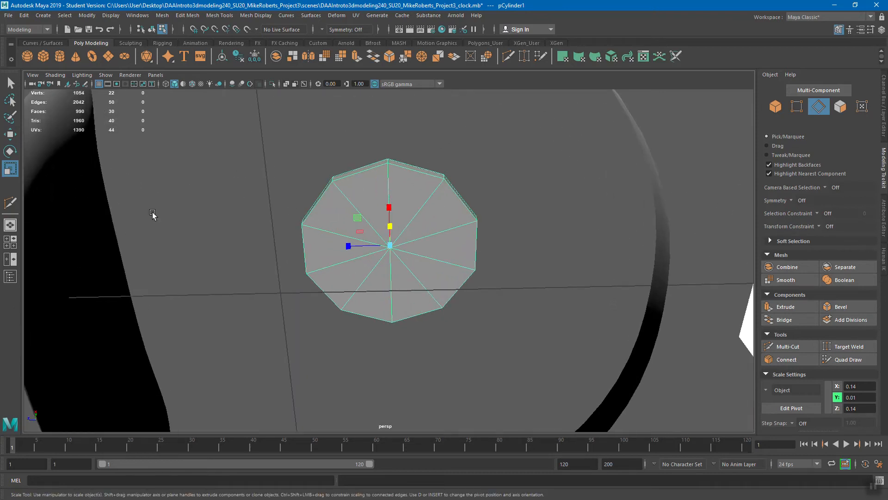
# - Select all ten cap faces on the underside of the disc and delete them
pyautogui.keyDown('alt'); pyautogui.moveTo(401, 202); pyautogui.dragTo(435, 212); pyautogui.keyUp('alt')
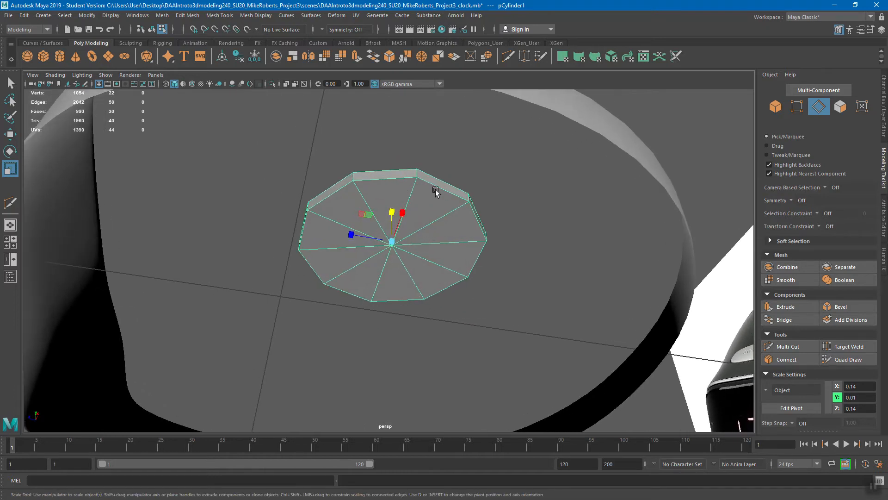
pyautogui.moveTo(406, 185); pyautogui.dragTo(422, 179, button='right')
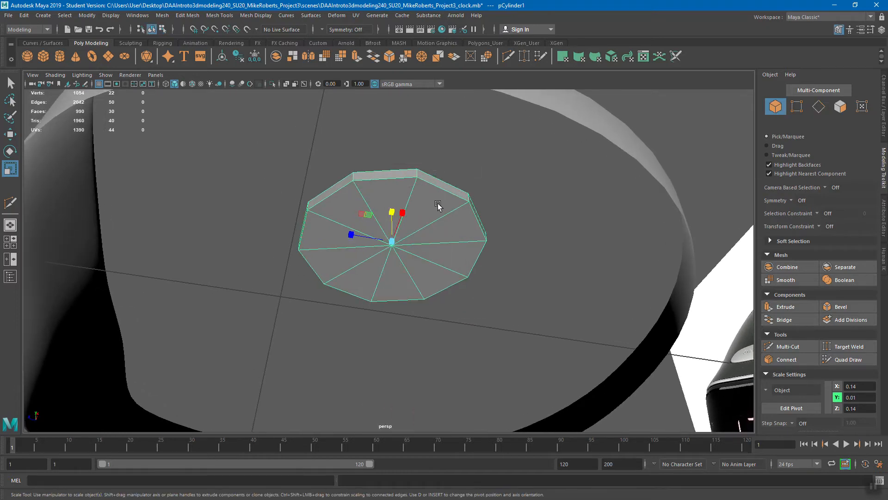
pyautogui.rightClick(429, 198)
pyautogui.moveTo(423, 198); pyautogui.dragTo(428, 220, button='right')
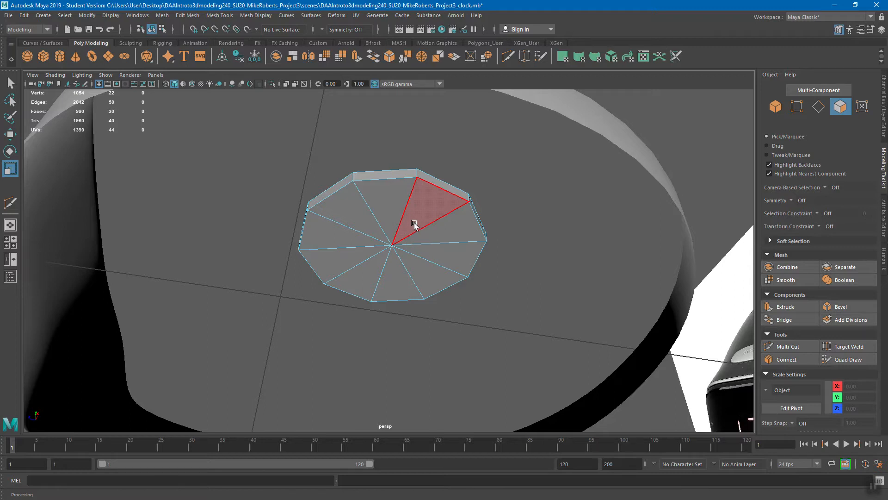
pyautogui.click(771, 147)
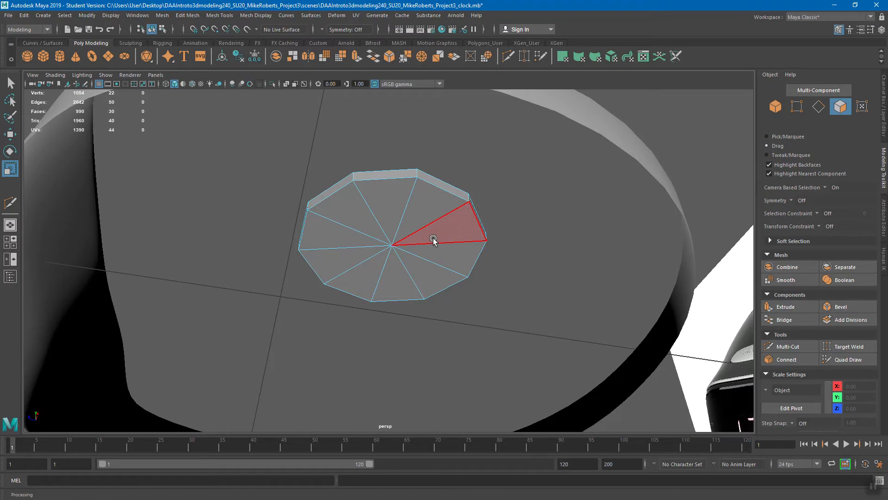
pyautogui.click(788, 138)
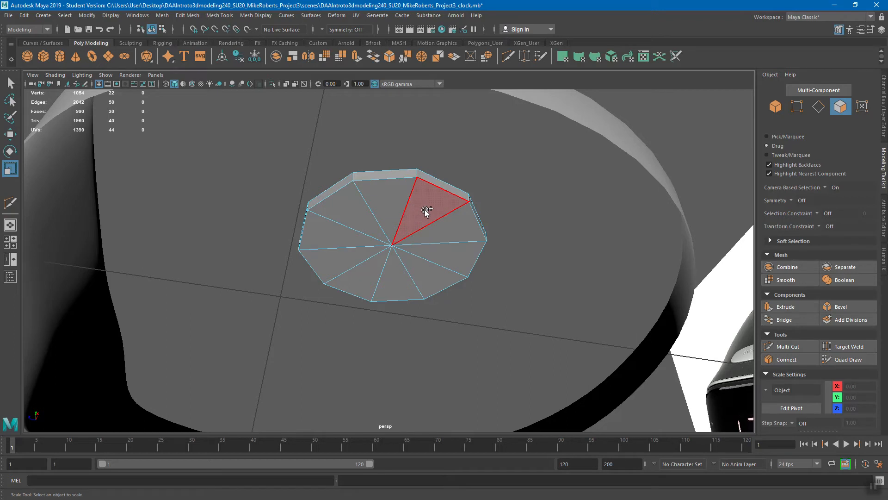
pyautogui.moveTo(424, 210)
pyautogui.mouseDown()
pyautogui.moveTo(397, 263)
pyautogui.moveTo(393, 211)
pyautogui.mouseUp()
pyautogui.keyDown('alt'); pyautogui.moveTo(441, 254); pyautogui.dragTo(445, 308); pyautogui.keyUp('alt')
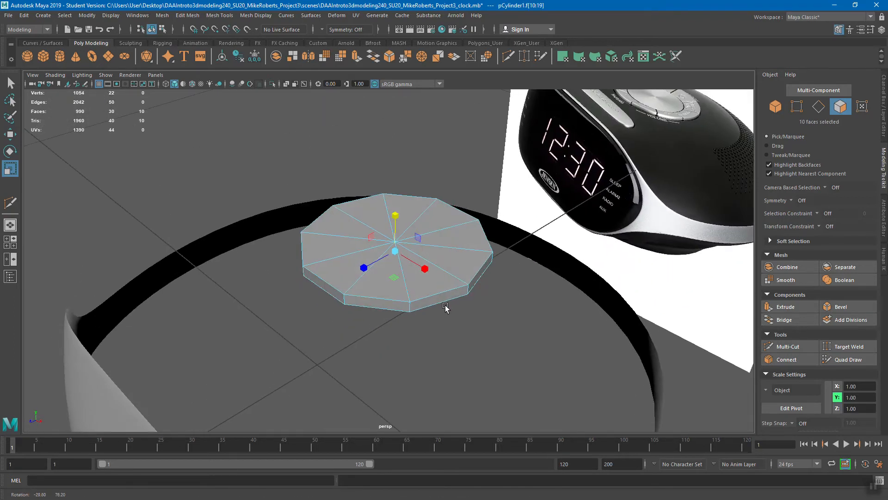
pyautogui.keyDown('alt'); pyautogui.moveTo(490, 274); pyautogui.dragTo(484, 229); pyautogui.keyUp('alt')
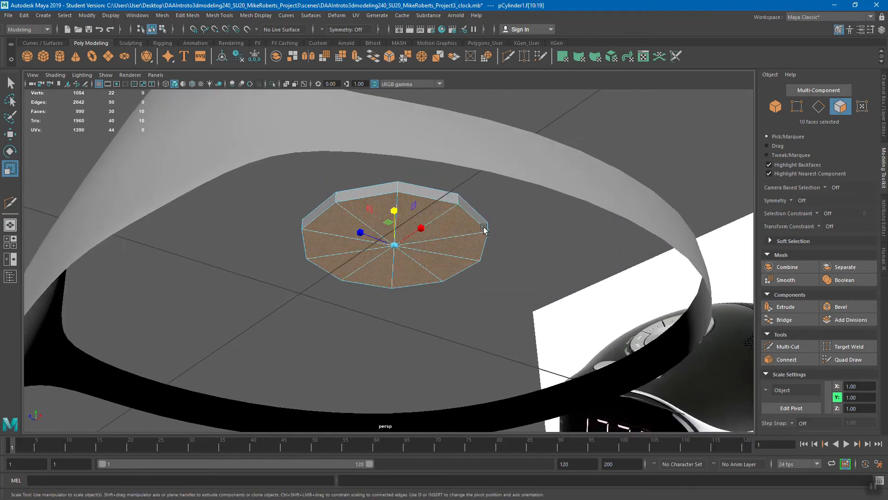
pyautogui.click(835, 187)
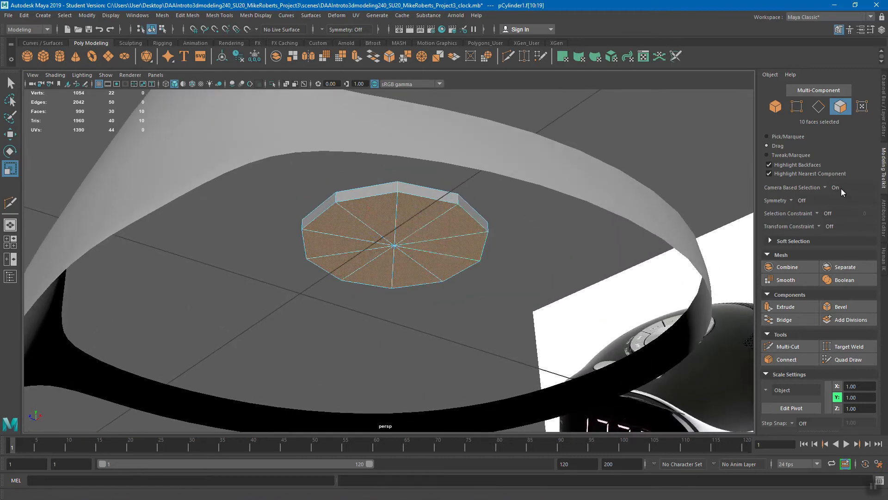
pyautogui.click(835, 188)
pyautogui.click(793, 137)
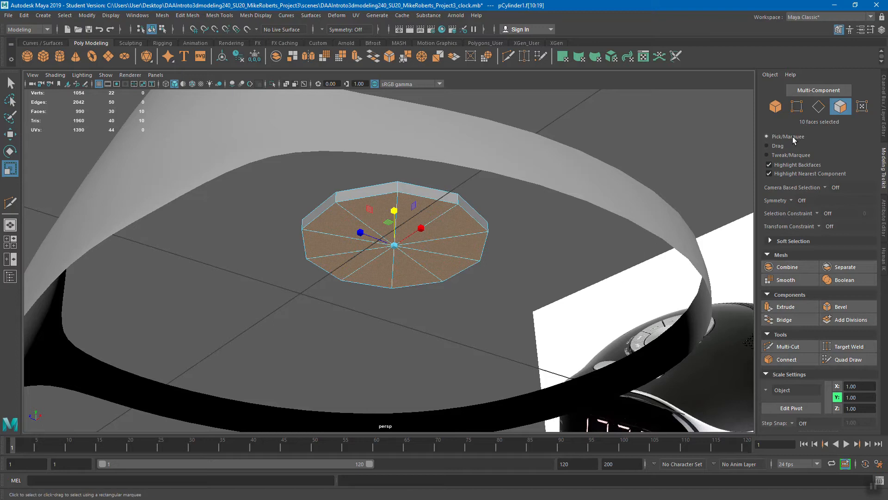
pyautogui.click(826, 187)
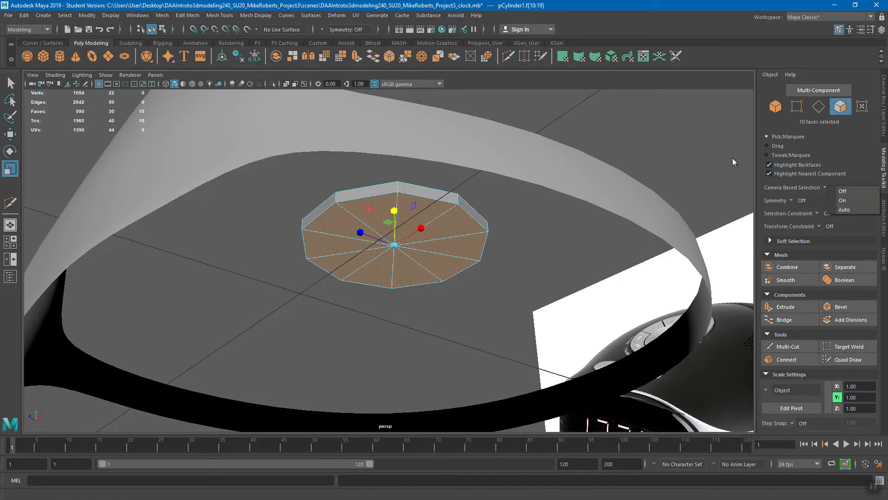
pyautogui.keyDown('alt'); pyautogui.moveTo(403, 256); pyautogui.dragTo(397, 192); pyautogui.keyUp('alt')
pyautogui.press('Delete')
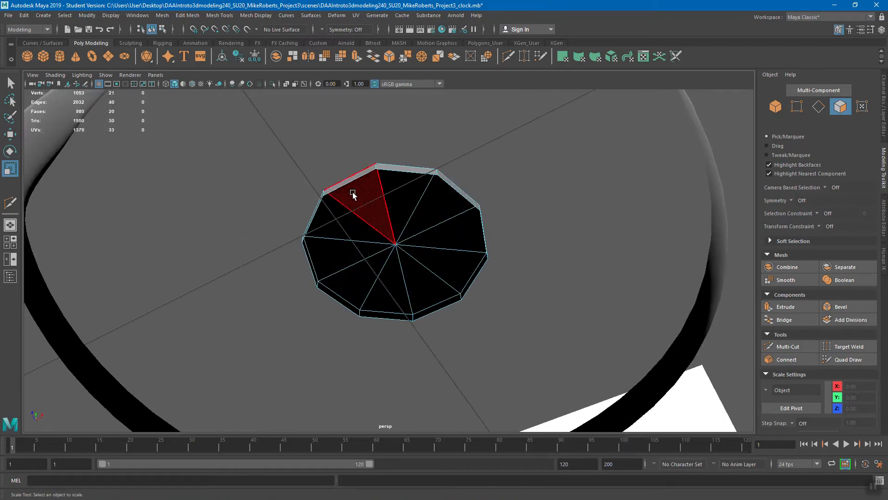
# - Show the disc in smooth preview and use Multi-Cut to insert a supporting edge loop around its side near the upper rim
pyautogui.keyDown('alt'); pyautogui.moveTo(390, 222); pyautogui.dragTo(447, 196); pyautogui.keyUp('alt')
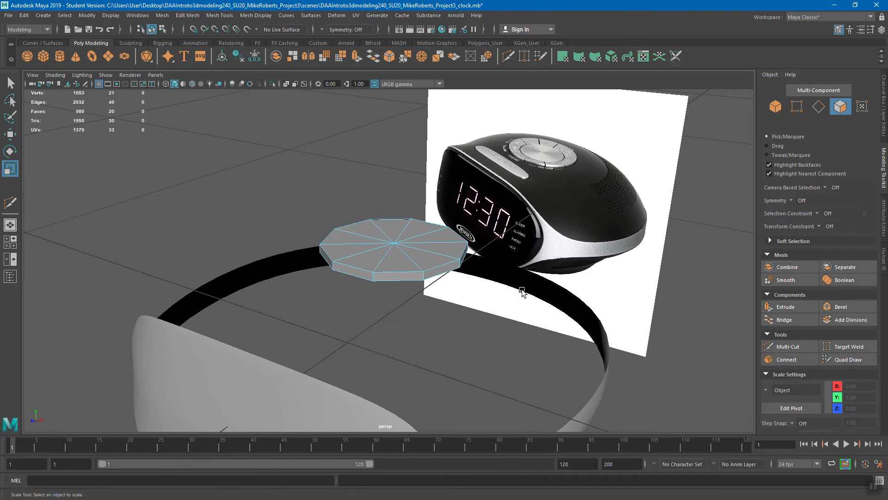
pyautogui.press('3')
pyautogui.keyDown('alt'); pyautogui.moveTo(518, 291); pyautogui.dragTo(470, 287); pyautogui.keyUp('alt')
pyautogui.scroll(4, 518, 294)
pyautogui.scroll(1, 485, 273)
pyautogui.click(790, 345)
pyautogui.keyDown('alt'); pyautogui.moveTo(522, 259); pyautogui.dragTo(474, 271, button='middle'); pyautogui.keyUp('alt')
pyautogui.scroll(3, 475, 292)
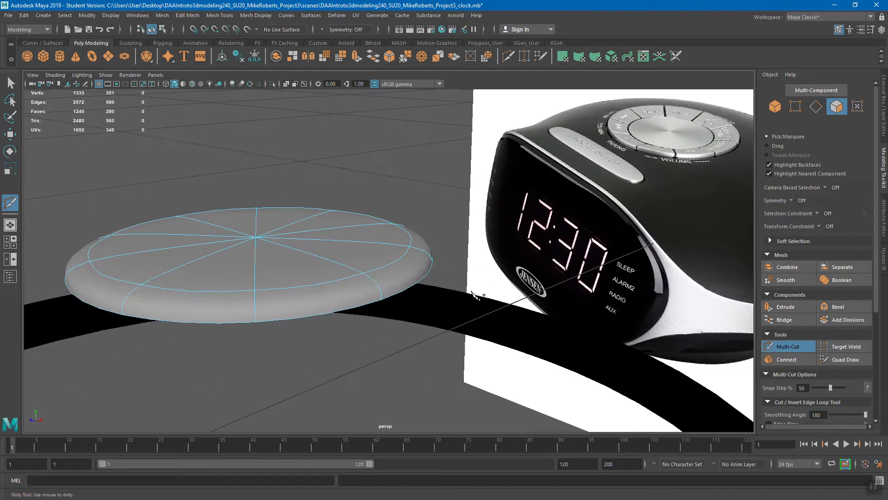
pyautogui.keyDown('ctrl'); pyautogui.click(382, 279); pyautogui.keyUp('ctrl')
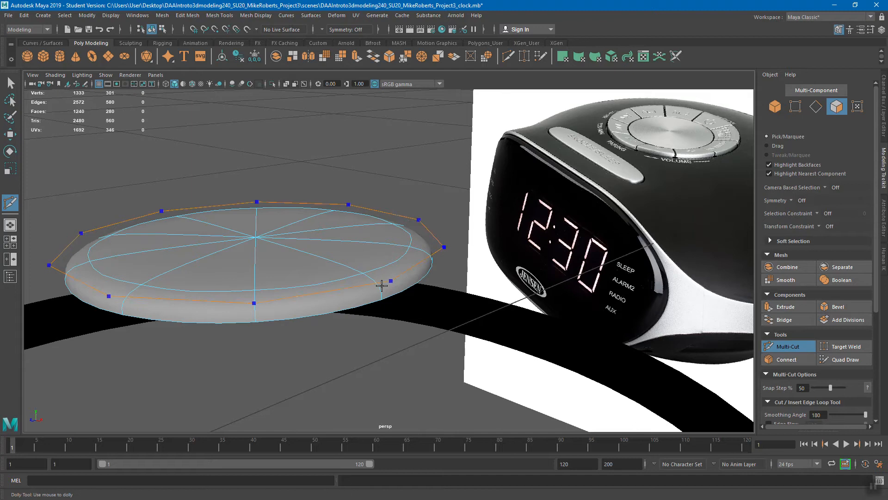
pyautogui.keyDown('ctrl'); pyautogui.click(389, 280); pyautogui.keyUp('ctrl')
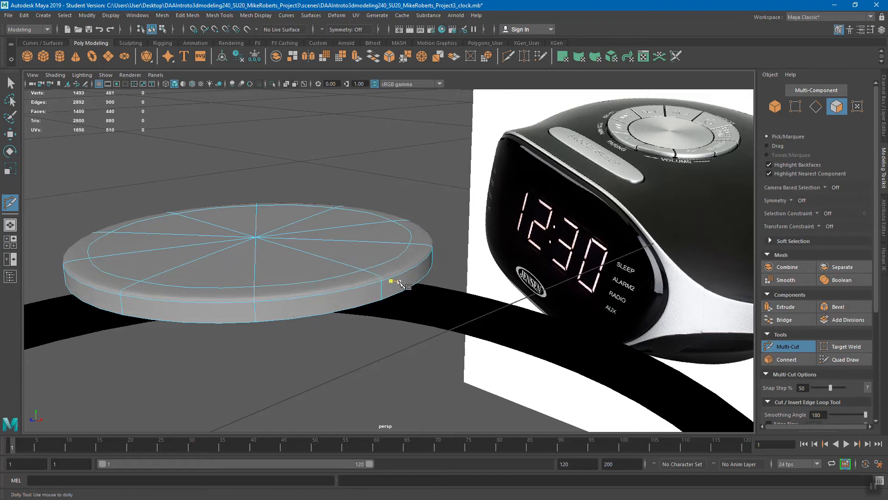
pyautogui.press('1')
pyautogui.keyDown('alt'); pyautogui.moveTo(333, 303); pyautogui.dragTo(289, 273); pyautogui.keyUp('alt')
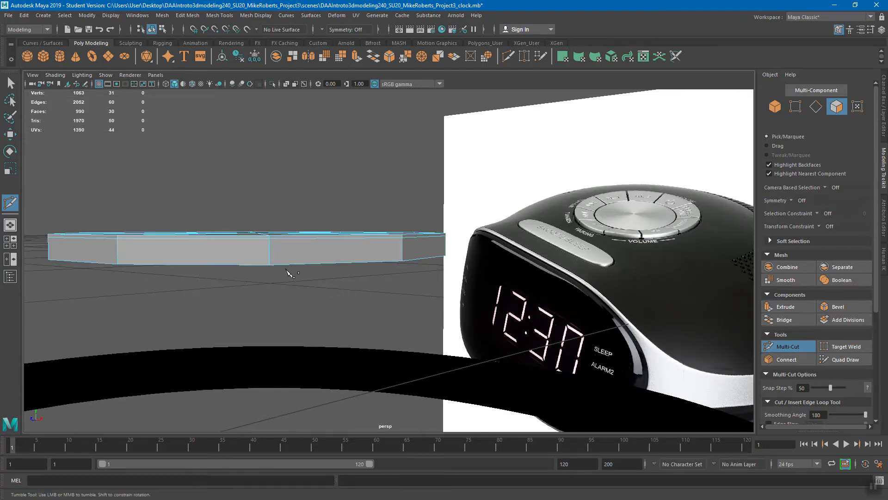
pyautogui.keyDown('alt'); pyautogui.moveTo(286, 269); pyautogui.dragTo(342, 288, button='right'); pyautogui.keyUp('alt')
pyautogui.moveTo(342, 287)
pyautogui.keyDown('alt'); pyautogui.mouseDown(button='middle')
pyautogui.moveTo(332, 290)
pyautogui.moveTo(334, 283)
pyautogui.mouseUp(button='middle'); pyautogui.keyUp('alt')
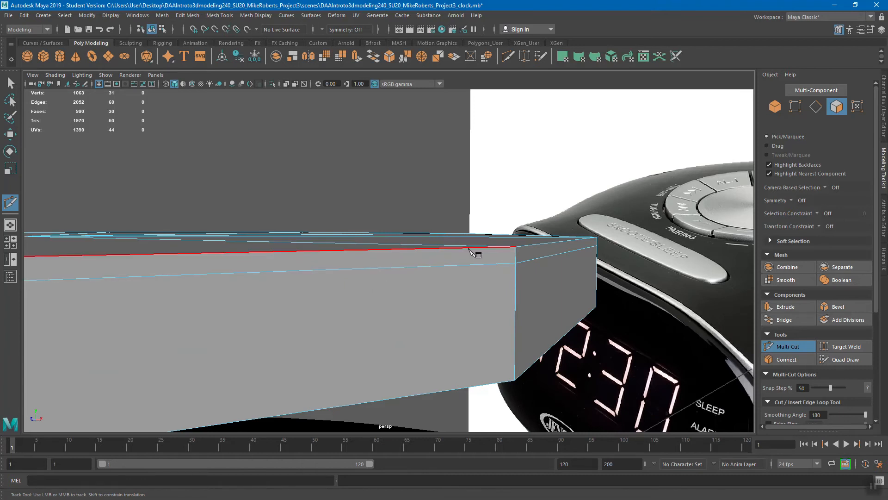
pyautogui.click(560, 243)
pyautogui.hotkey('ctrl', 'z')
pyautogui.click(566, 247)
pyautogui.hotkey('ctrl', 'z')
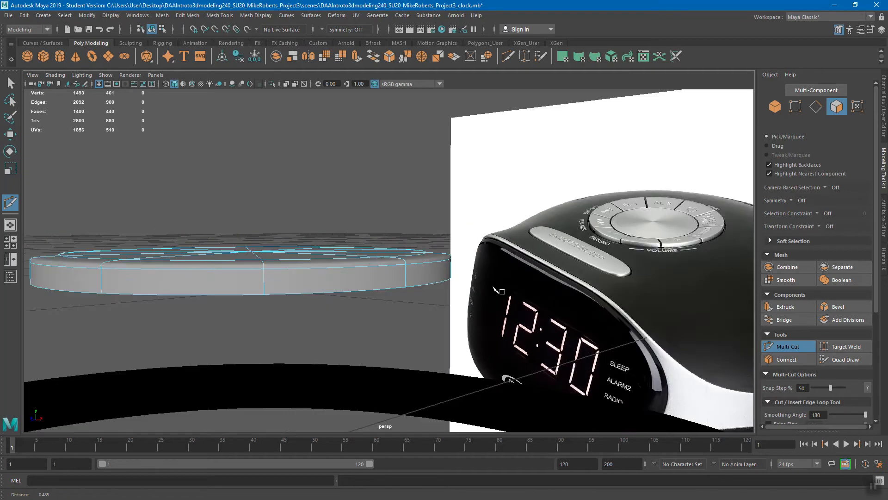
# - Leave the Multi-Cut tool and compare the smoothed disc with the round dial on the reference clock
pyautogui.keyDown('alt'); pyautogui.moveTo(494, 287); pyautogui.dragTo(472, 302); pyautogui.keyUp('alt')
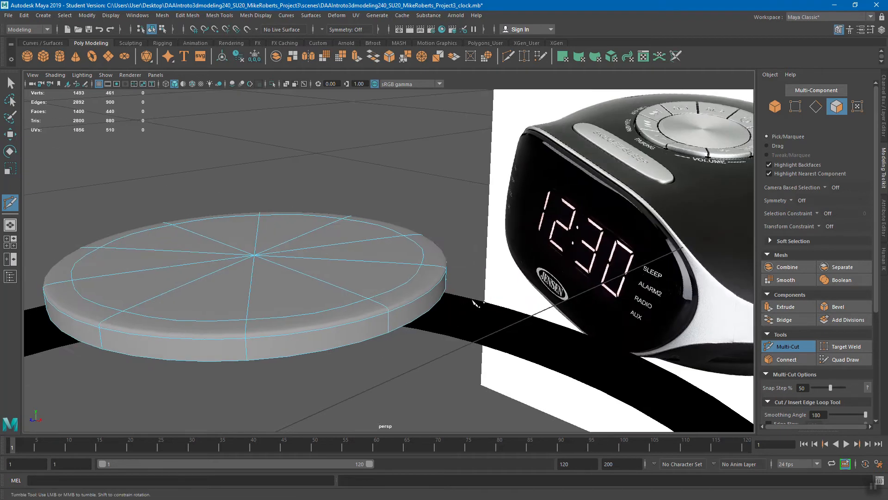
pyautogui.keyDown('alt'); pyautogui.moveTo(472, 302); pyautogui.dragTo(510, 287, button='middle'); pyautogui.keyUp('alt')
pyautogui.click(797, 346)
pyautogui.keyDown('alt'); pyautogui.moveTo(430, 300); pyautogui.dragTo(325, 299, button='right'); pyautogui.keyUp('alt')
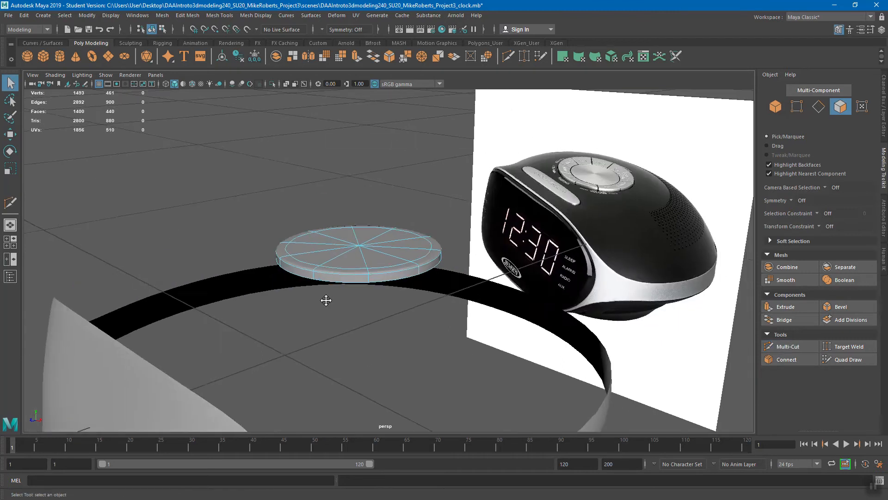
pyautogui.keyDown('alt'); pyautogui.moveTo(325, 299); pyautogui.dragTo(410, 273, button='middle'); pyautogui.keyUp('alt')
pyautogui.keyDown('alt'); pyautogui.moveTo(410, 274); pyautogui.dragTo(442, 275, button='right'); pyautogui.keyUp('alt')
pyautogui.keyDown('alt'); pyautogui.moveTo(634, 168); pyautogui.dragTo(654, 178, button='right'); pyautogui.keyUp('alt')
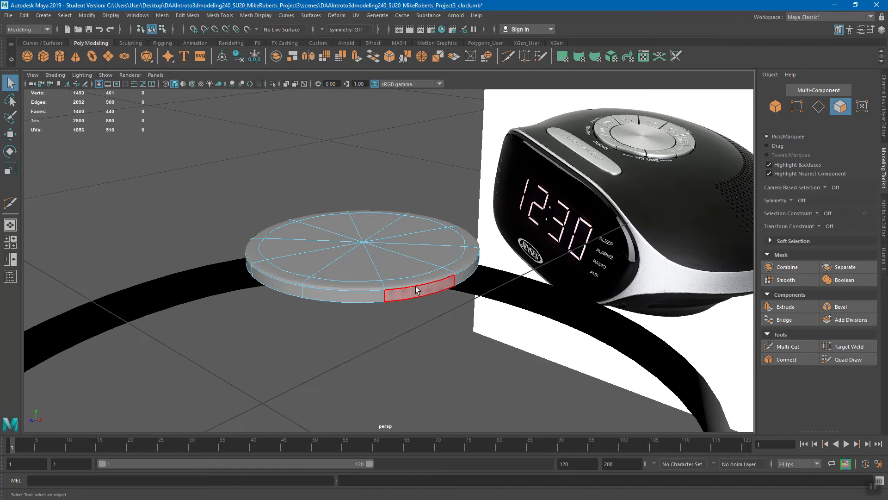
# - Select the edge loop around the disc's side near the upper rim, lower it to a Y position of about 13.35, and deselect it
pyautogui.moveTo(432, 235); pyautogui.dragTo(432, 211, button='right')
pyautogui.doubleClick(436, 284)
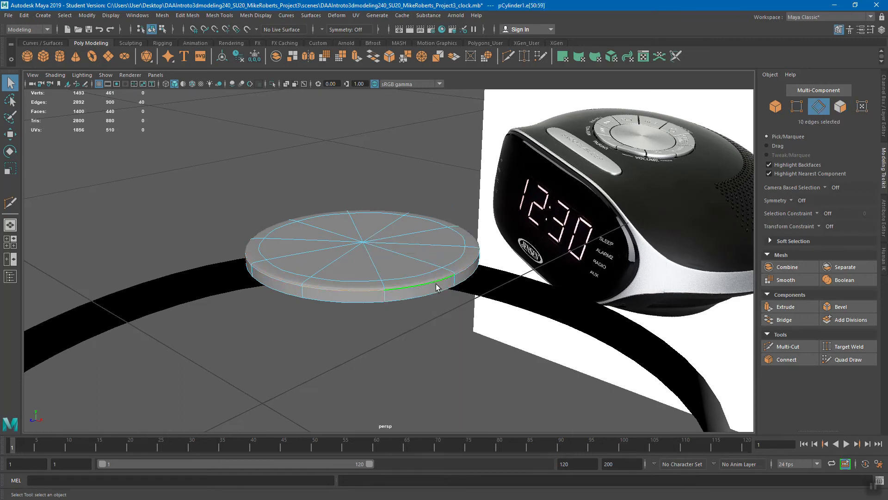
pyautogui.press('w')
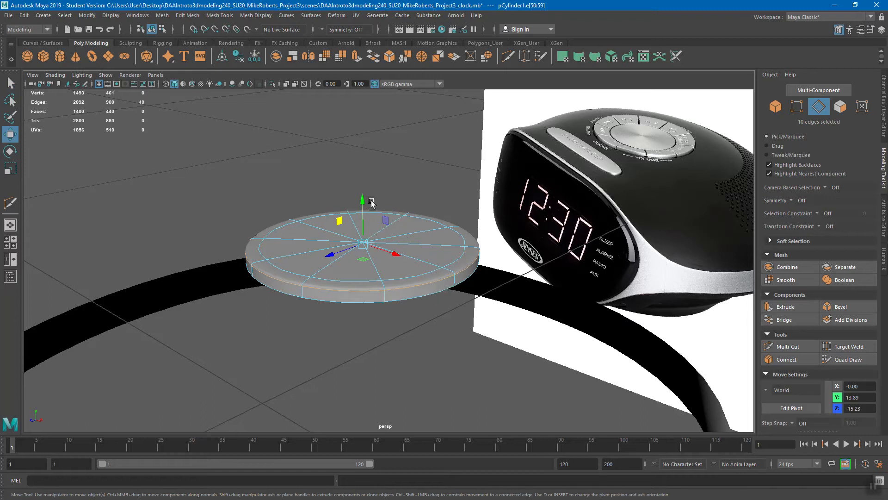
pyautogui.moveTo(360, 204); pyautogui.dragTo(362, 205)
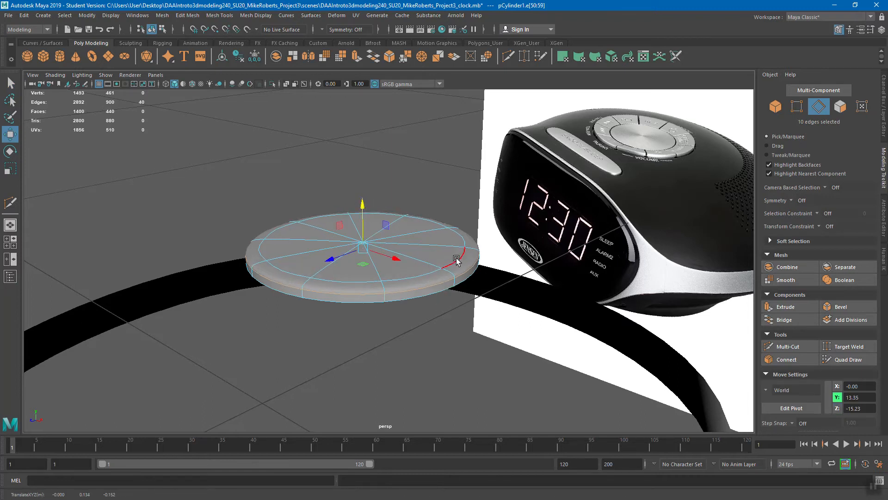
pyautogui.keyDown('alt'); pyautogui.moveTo(423, 299); pyautogui.dragTo(426, 291); pyautogui.keyUp('alt')
pyautogui.keyDown('alt'); pyautogui.moveTo(426, 290); pyautogui.dragTo(457, 306, button='right'); pyautogui.keyUp('alt')
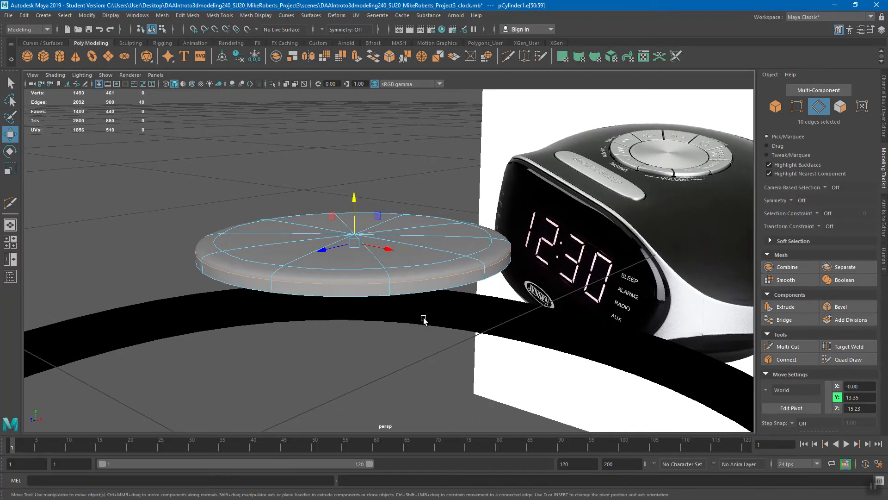
pyautogui.keyDown('alt'); pyautogui.moveTo(479, 216); pyautogui.dragTo(497, 280); pyautogui.keyUp('alt')
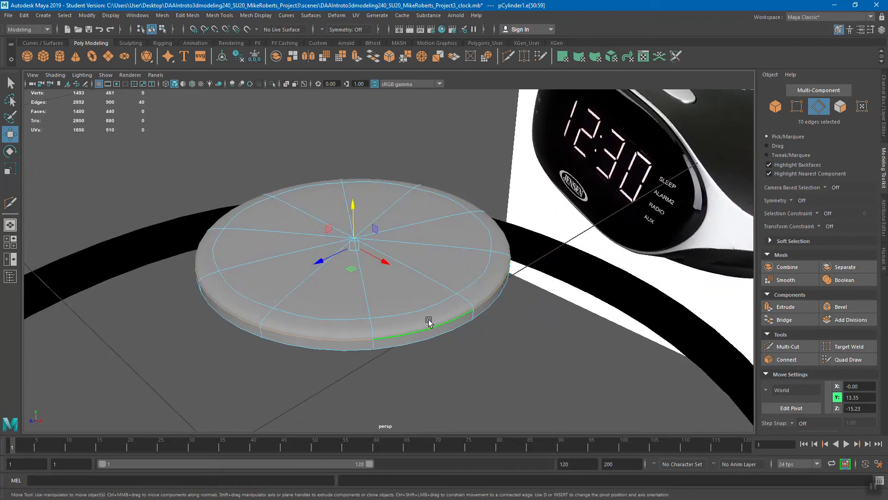
pyautogui.click(440, 372)
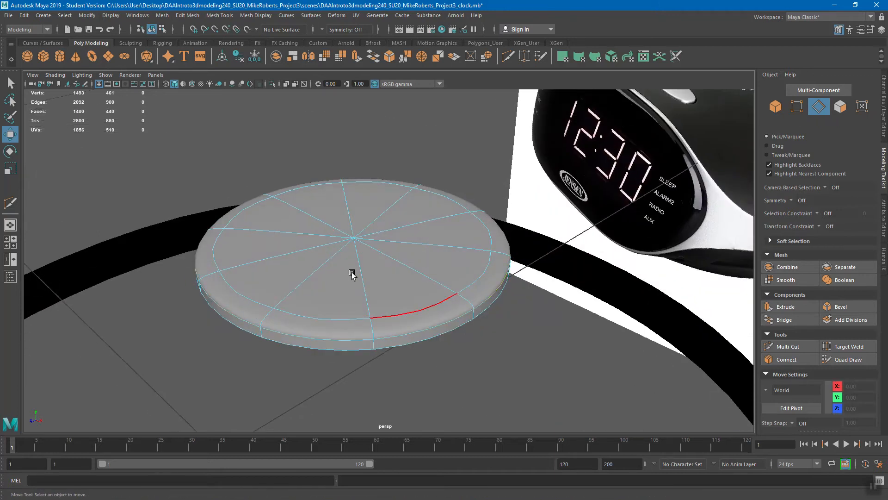
# - Save the scene and accept the student version notice
pyautogui.scroll(-5, 414, 282)
pyautogui.moveTo(422, 272)
pyautogui.keyDown('alt'); pyautogui.mouseDown()
pyautogui.moveTo(366, 307)
pyautogui.moveTo(379, 323)
pyautogui.moveTo(447, 293)
pyautogui.moveTo(421, 289)
pyautogui.mouseUp(); pyautogui.keyUp('alt')
pyautogui.press('q')
pyautogui.hotkey('ctrl', 's')
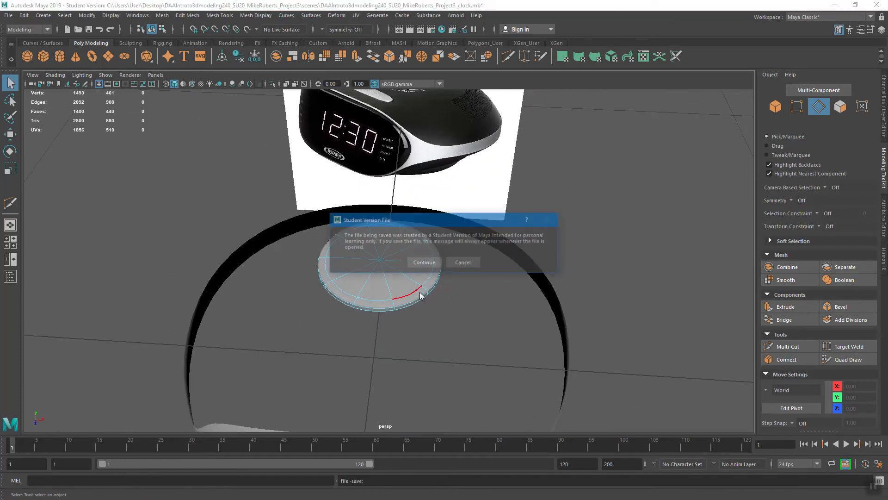
pyautogui.click(424, 262)
# - Return to object mode, select both the clock band and the disc, and combine them into one mesh
pyautogui.keyDown('alt'); pyautogui.moveTo(418, 268); pyautogui.dragTo(366, 284); pyautogui.keyUp('alt')
pyautogui.press('w')
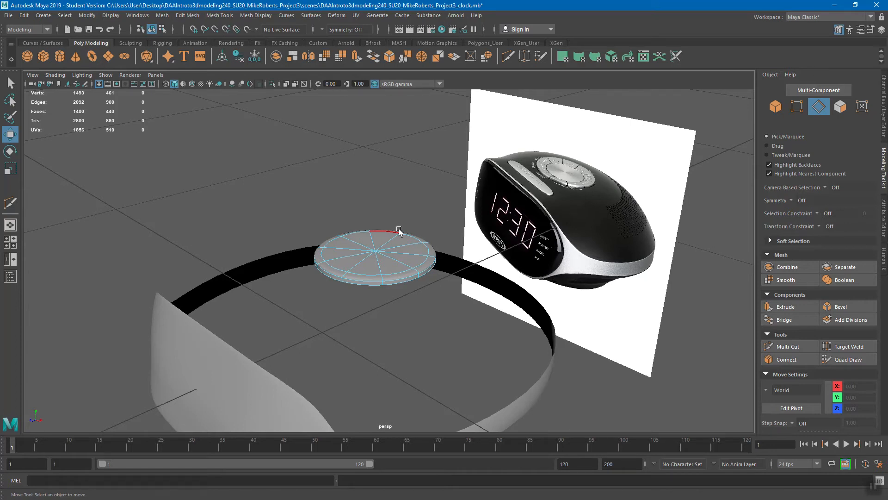
pyautogui.keyDown('alt'); pyautogui.moveTo(399, 287); pyautogui.dragTo(429, 211); pyautogui.keyUp('alt')
pyautogui.moveTo(429, 211); pyautogui.dragTo(467, 198, button='right')
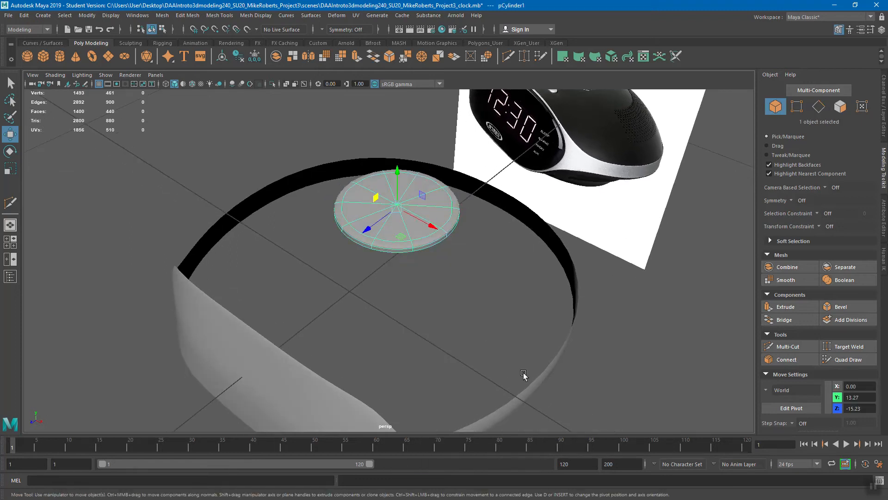
pyautogui.click(553, 370)
pyautogui.click(428, 228)
pyautogui.click(548, 367)
pyautogui.click(440, 233)
pyautogui.click(537, 368)
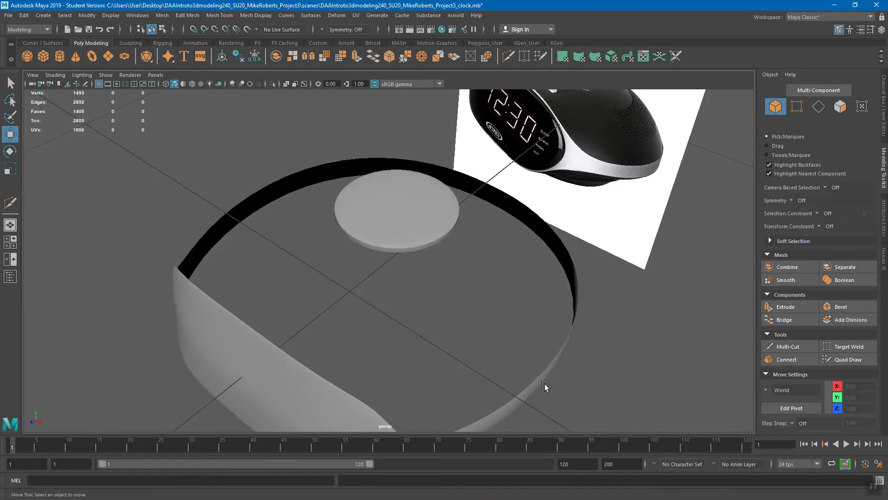
pyautogui.click(535, 376)
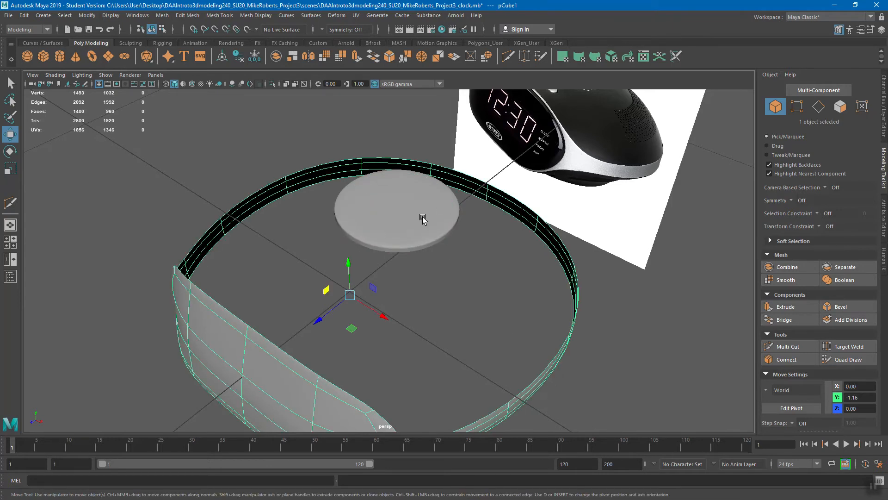
pyautogui.keyDown('alt'); pyautogui.moveTo(471, 250); pyautogui.dragTo(442, 238); pyautogui.keyUp('alt')
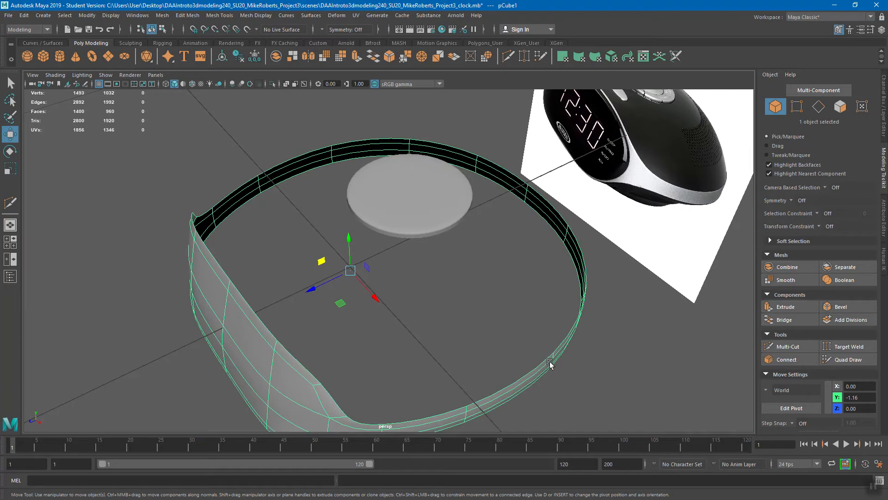
pyautogui.keyDown('shift'); pyautogui.click(448, 205); pyautogui.keyUp('shift')
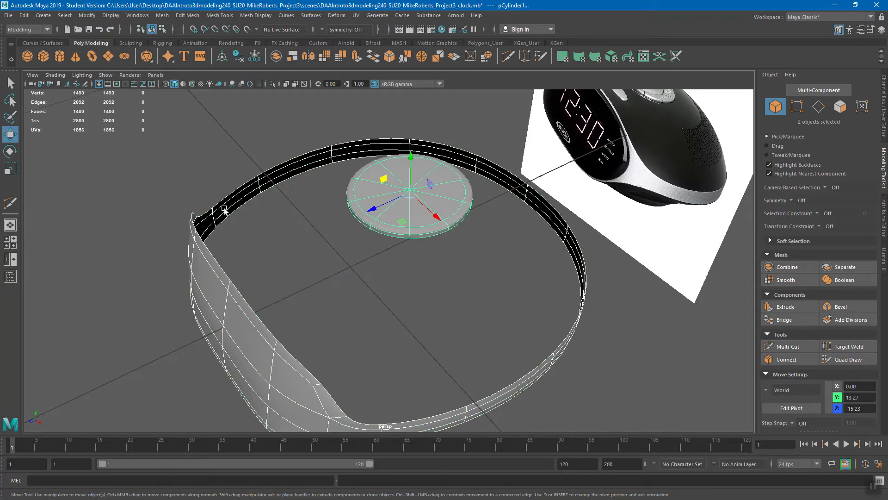
pyautogui.click(799, 268)
# - Examine the combined band and disc from several angles and compare them with the dial and top shell on the reference clock
pyautogui.keyDown('alt'); pyautogui.moveTo(546, 259); pyautogui.dragTo(501, 226); pyautogui.keyUp('alt')
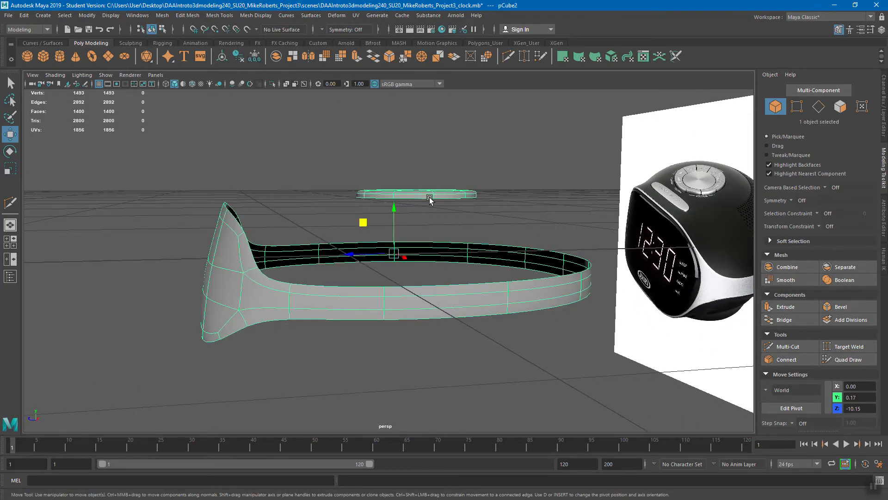
pyautogui.keyDown('alt'); pyautogui.moveTo(447, 194); pyautogui.dragTo(472, 238); pyautogui.keyUp('alt')
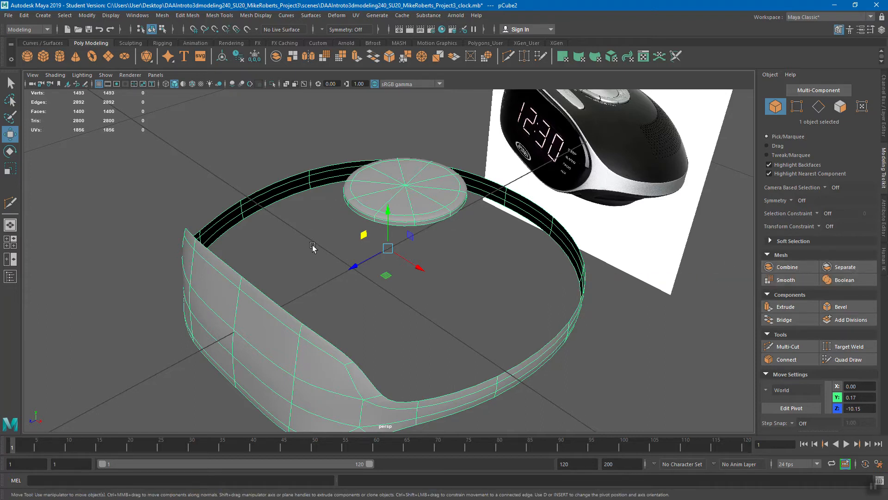
pyautogui.keyDown('alt'); pyautogui.moveTo(574, 260); pyautogui.dragTo(413, 218); pyautogui.keyUp('alt')
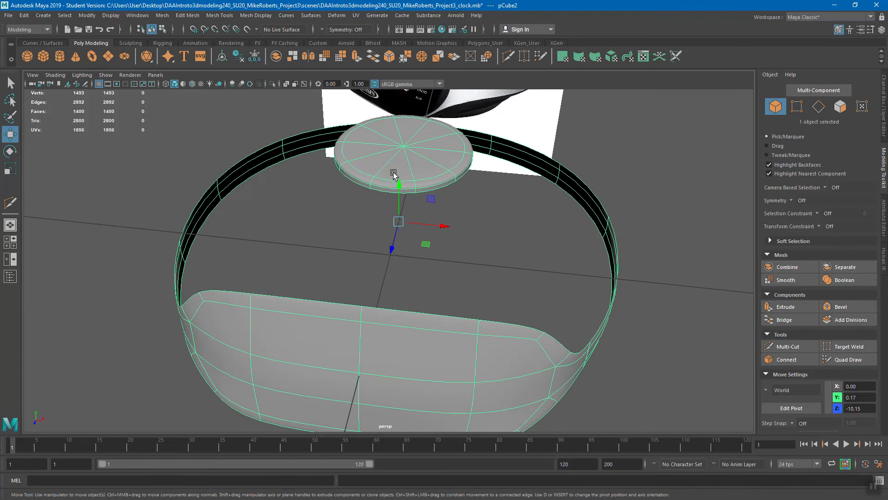
pyautogui.keyDown('alt'); pyautogui.moveTo(480, 167); pyautogui.dragTo(481, 220); pyautogui.keyUp('alt')
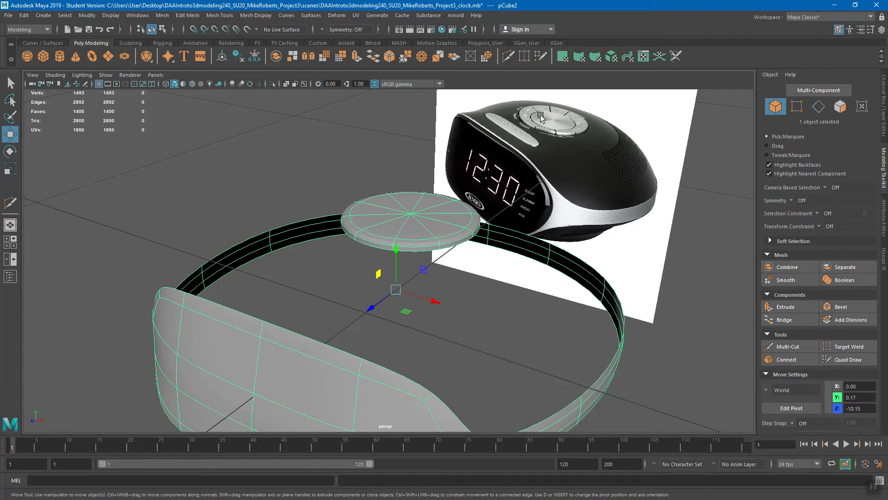
pyautogui.keyDown('alt'); pyautogui.moveTo(540, 117); pyautogui.dragTo(549, 133); pyautogui.keyUp('alt')
pyautogui.keyDown('alt'); pyautogui.moveTo(528, 151); pyautogui.dragTo(522, 176, button='middle'); pyautogui.keyUp('alt')
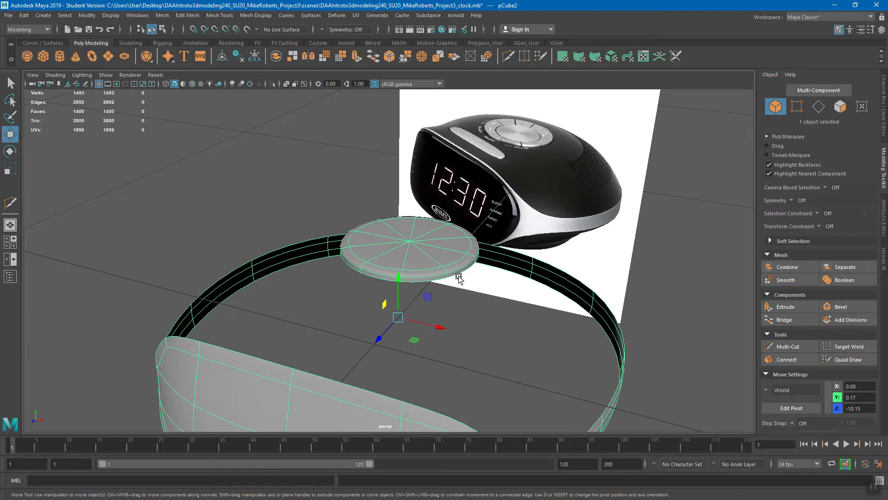
pyautogui.keyDown('alt'); pyautogui.moveTo(483, 263); pyautogui.dragTo(464, 243); pyautogui.keyUp('alt')
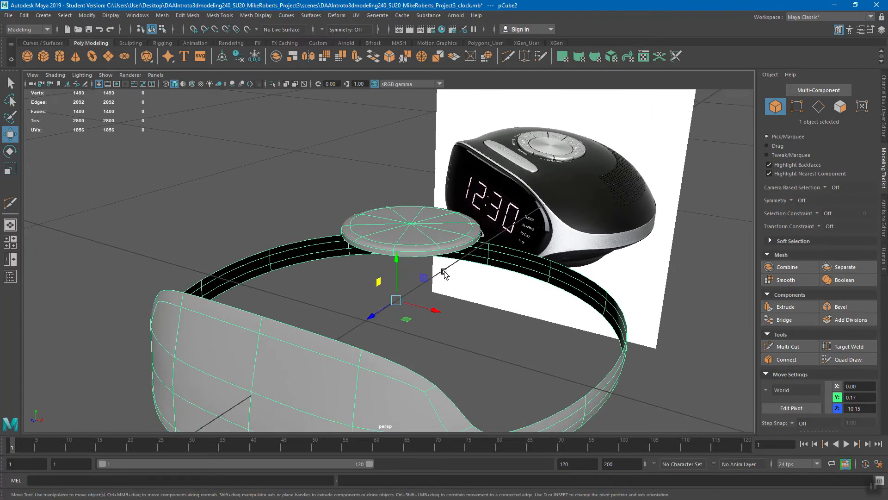
pyautogui.keyDown('alt'); pyautogui.moveTo(410, 252); pyautogui.dragTo(435, 273); pyautogui.keyUp('alt')
pyautogui.keyDown('alt'); pyautogui.moveTo(414, 308); pyautogui.dragTo(428, 245, button='middle'); pyautogui.keyUp('alt')
pyautogui.keyDown('alt'); pyautogui.moveTo(546, 269); pyautogui.dragTo(492, 244); pyautogui.keyUp('alt')
pyautogui.scroll(1, 492, 243)
pyautogui.keyDown('alt'); pyautogui.moveTo(491, 244); pyautogui.dragTo(476, 230, button='middle'); pyautogui.keyUp('alt')
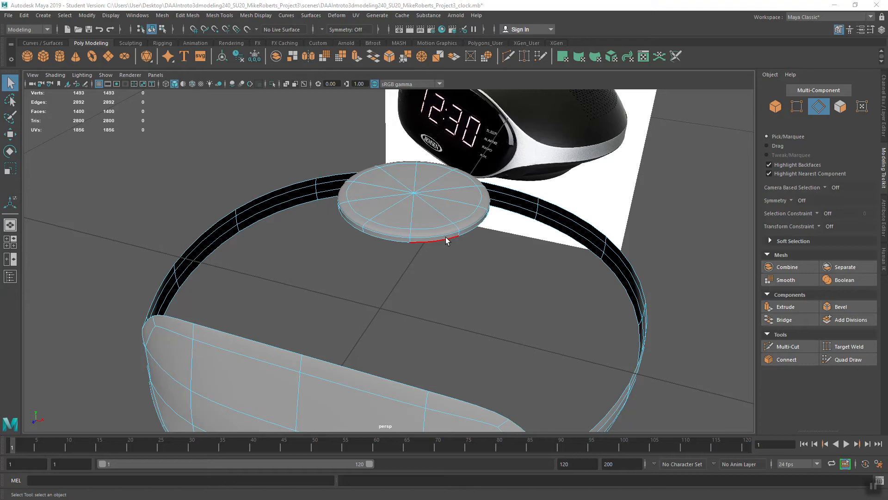
# - Inspect the disc's lower border edges and their spacing relative to the edges of the surrounding band
pyautogui.keyDown('alt'); pyautogui.moveTo(440, 258); pyautogui.dragTo(505, 261); pyautogui.keyUp('alt')
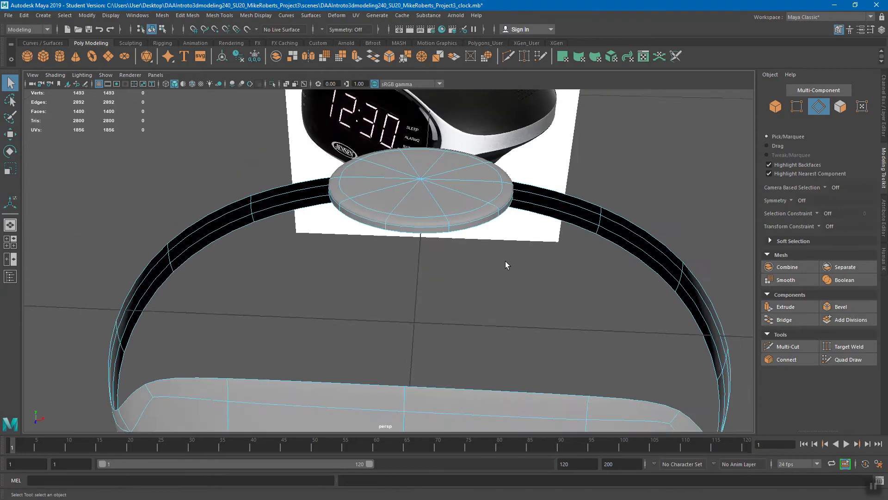
pyautogui.keyDown('alt'); pyautogui.moveTo(476, 247); pyautogui.dragTo(452, 284, button='middle'); pyautogui.keyUp('alt')
pyautogui.scroll(3, 451, 284)
pyautogui.keyDown('alt'); pyautogui.moveTo(451, 284); pyautogui.dragTo(469, 300); pyautogui.keyUp('alt')
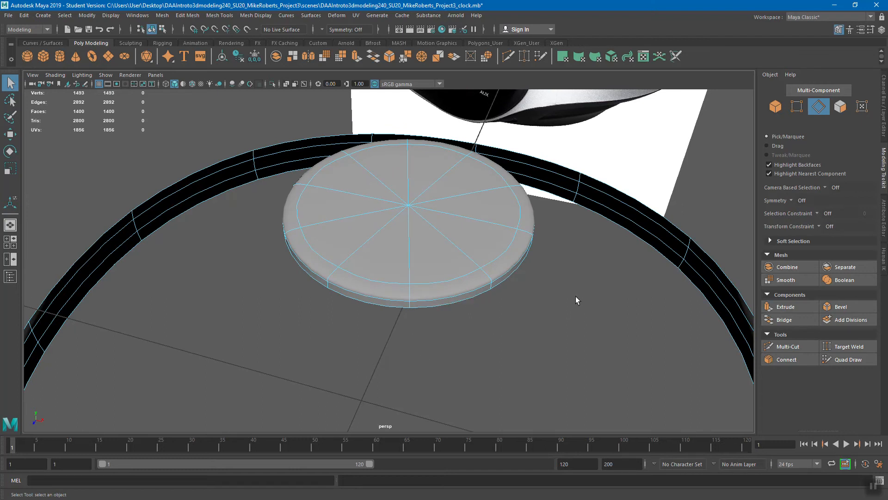
pyautogui.scroll(-5, 558, 330)
pyautogui.keyDown('alt'); pyautogui.moveTo(422, 319); pyautogui.dragTo(450, 273); pyautogui.keyUp('alt')
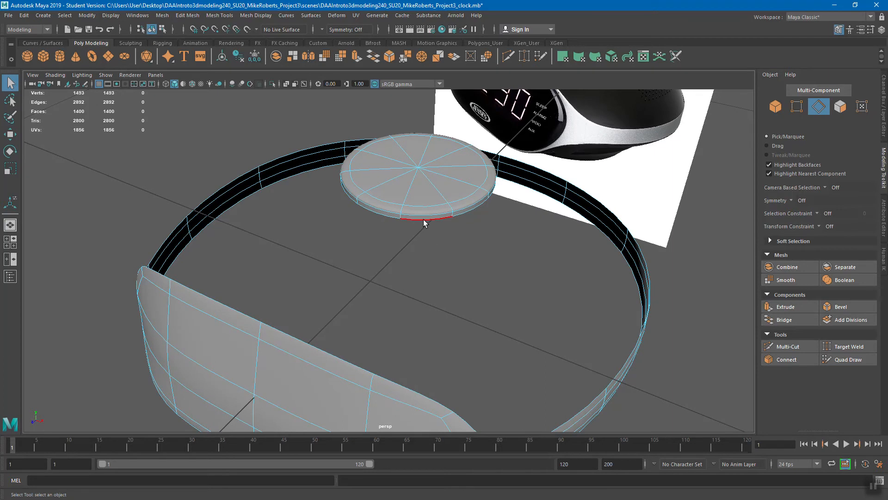
pyautogui.keyDown('alt'); pyautogui.moveTo(424, 223); pyautogui.dragTo(482, 261); pyautogui.keyUp('alt')
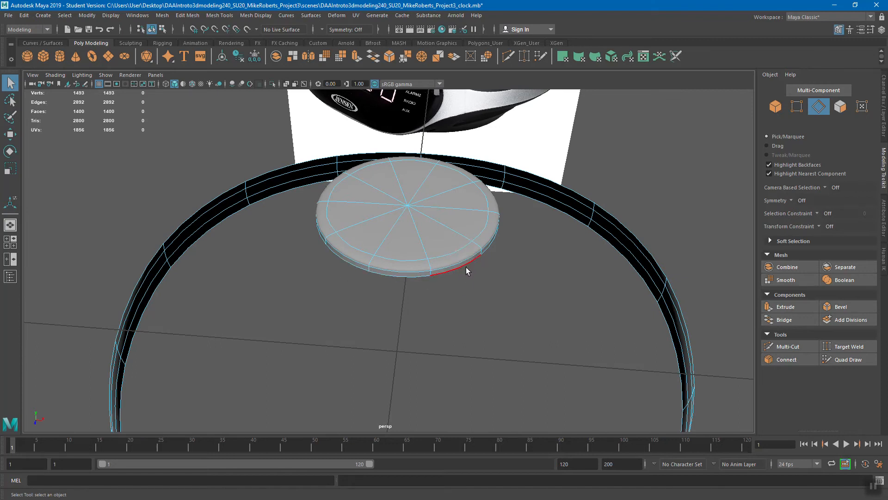
pyautogui.keyDown('alt'); pyautogui.moveTo(496, 245); pyautogui.dragTo(428, 206); pyautogui.keyUp('alt')
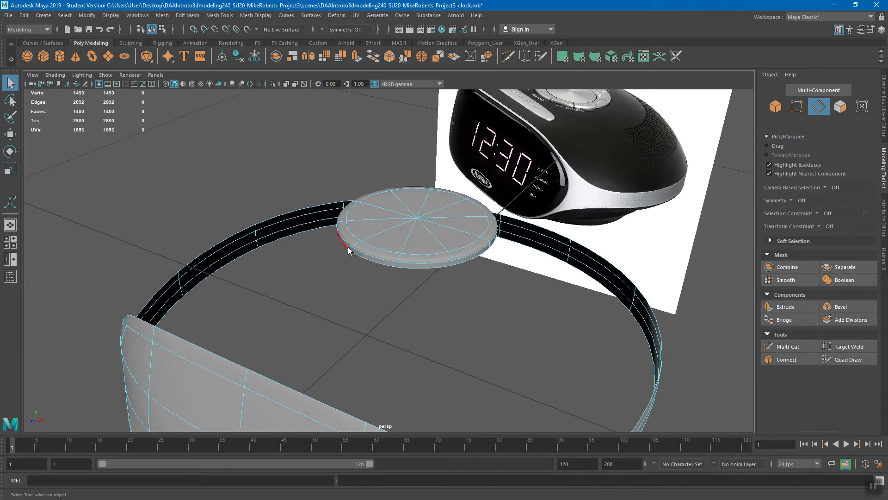
pyautogui.keyDown('alt'); pyautogui.moveTo(363, 256); pyautogui.dragTo(353, 263); pyautogui.keyUp('alt')
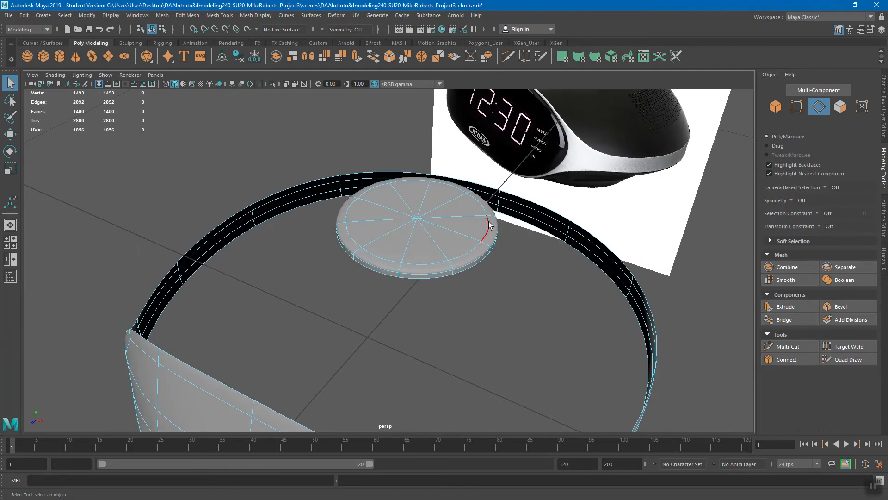
pyautogui.keyDown('alt'); pyautogui.moveTo(439, 251); pyautogui.dragTo(558, 191); pyautogui.keyUp('alt')
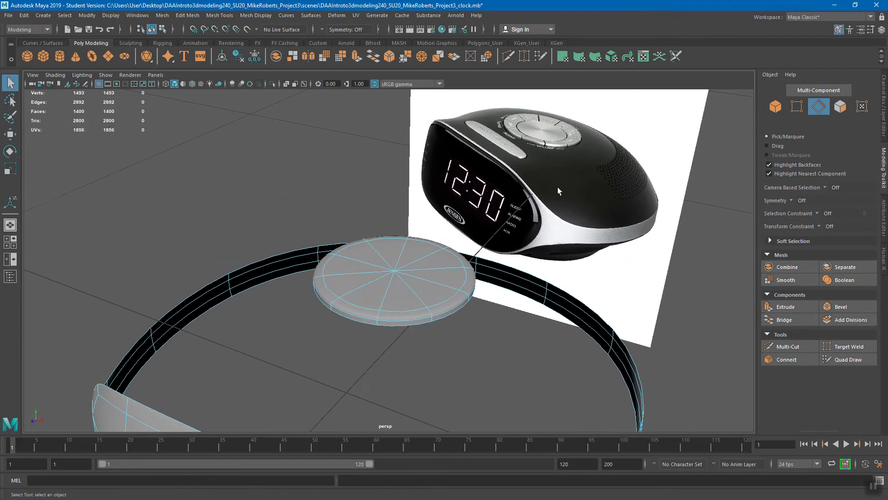
pyautogui.moveTo(452, 290)
pyautogui.keyDown('alt'); pyautogui.mouseDown()
pyautogui.moveTo(452, 261)
pyautogui.moveTo(468, 296)
pyautogui.mouseUp(); pyautogui.keyUp('alt')
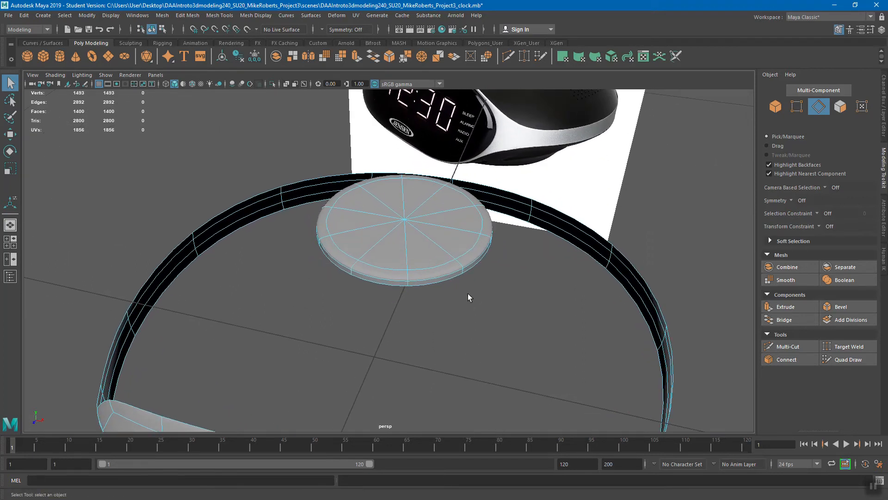
# - Extrude the disc's lower border edge loop and scale it outward into a flat ring around the disc, then clear the selection
pyautogui.doubleClick(439, 282)
pyautogui.click(789, 307)
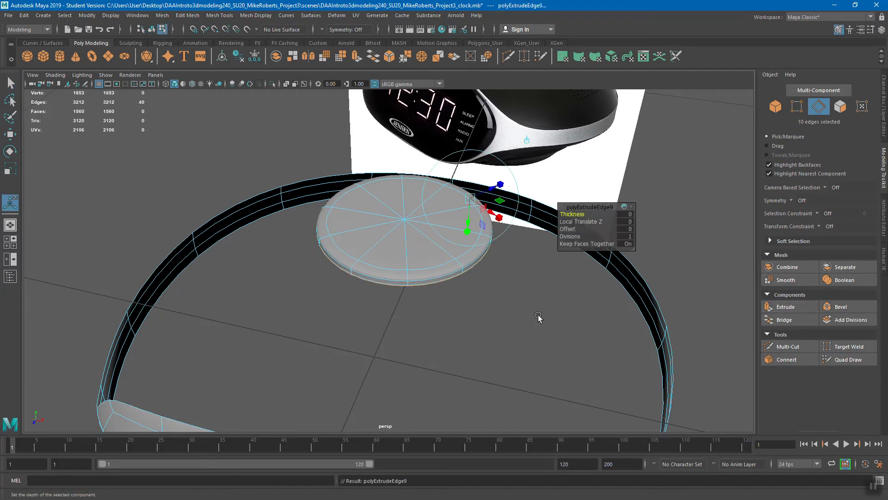
pyautogui.press('r')
pyautogui.moveTo(406, 230); pyautogui.dragTo(444, 243)
pyautogui.keyDown('alt'); pyautogui.moveTo(444, 243); pyautogui.dragTo(452, 261); pyautogui.keyUp('alt')
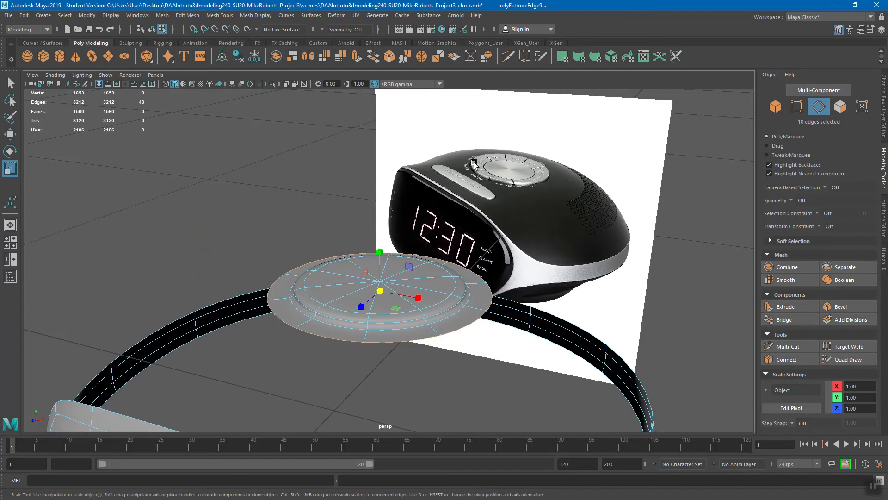
pyautogui.keyDown('alt'); pyautogui.moveTo(486, 256); pyautogui.dragTo(442, 287); pyautogui.keyUp('alt')
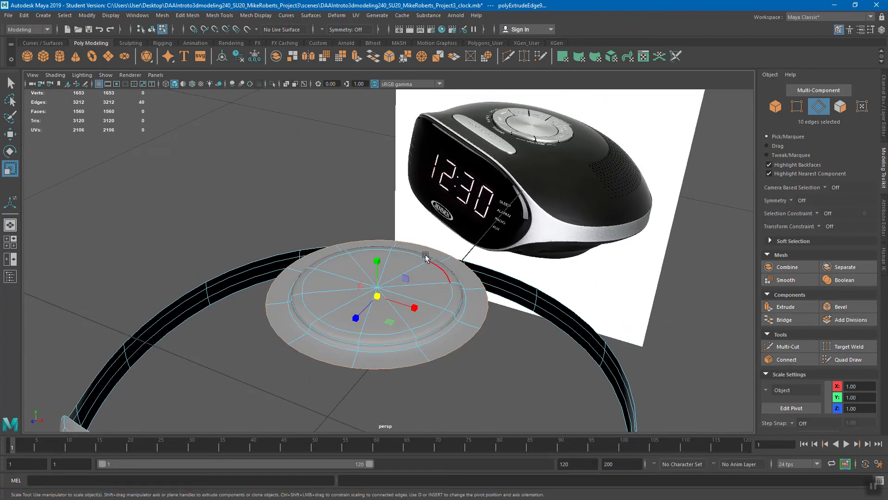
pyautogui.keyDown('alt'); pyautogui.moveTo(376, 297); pyautogui.dragTo(407, 246); pyautogui.keyUp('alt')
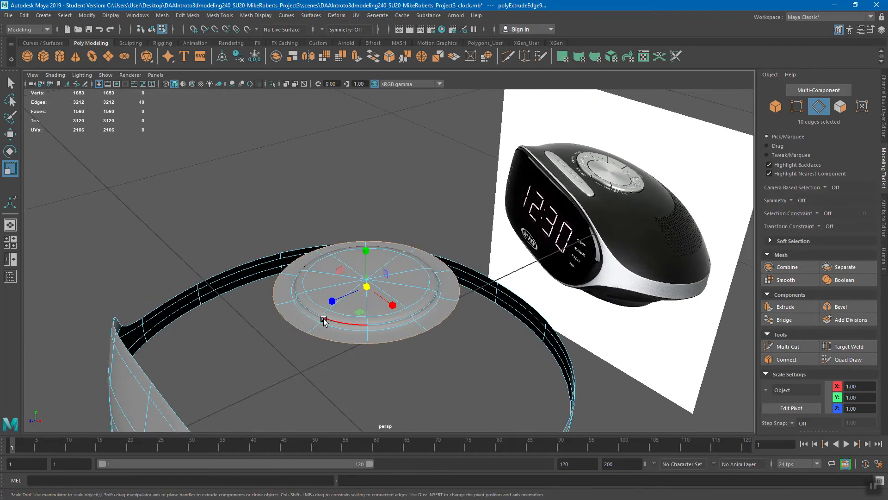
pyautogui.keyDown('alt'); pyautogui.moveTo(422, 301); pyautogui.dragTo(541, 303); pyautogui.keyUp('alt')
pyautogui.click(542, 304)
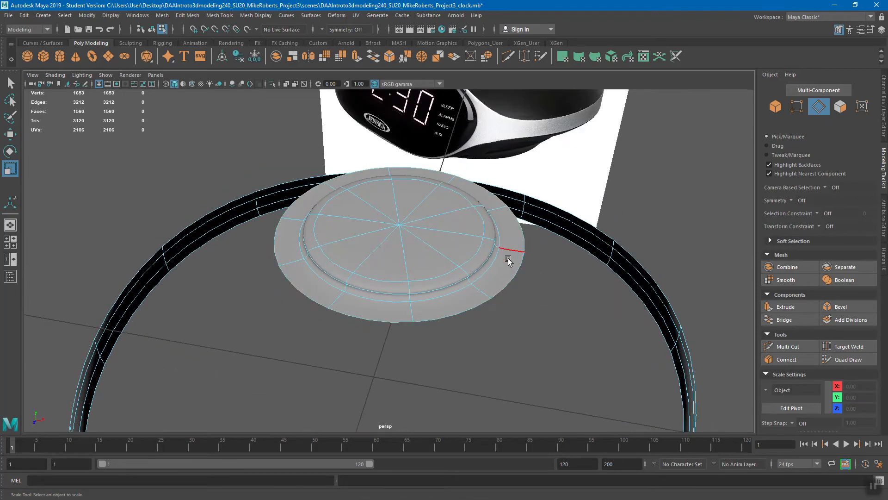
# - Select the disc's ten top faces and grow the selection over its rounded rim and side wall, excluding the flat outer ring
pyautogui.keyDown('alt'); pyautogui.moveTo(426, 313); pyautogui.dragTo(405, 240); pyautogui.keyUp('alt')
pyautogui.keyDown('alt'); pyautogui.moveTo(448, 276); pyautogui.dragTo(425, 242); pyautogui.keyUp('alt')
pyautogui.moveTo(434, 235); pyautogui.dragTo(434, 261, button='right')
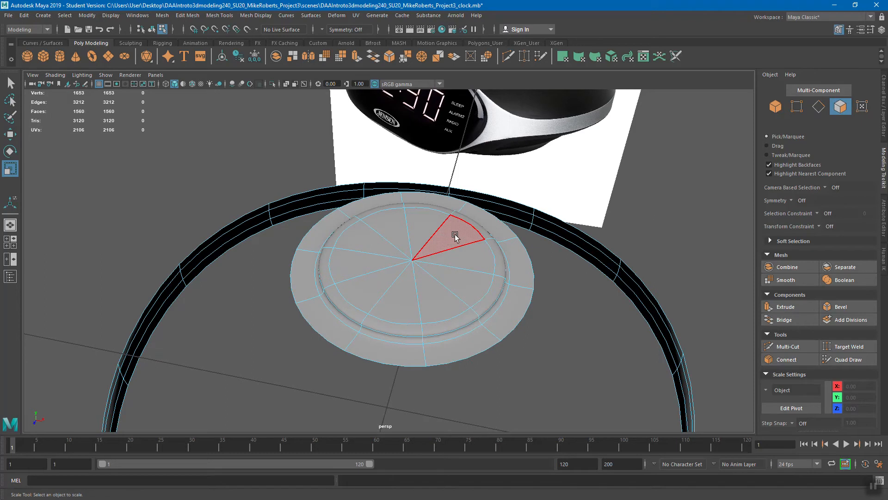
pyautogui.moveTo(432, 252)
pyautogui.keyDown('alt'); pyautogui.mouseDown()
pyautogui.moveTo(461, 259)
pyautogui.moveTo(461, 240)
pyautogui.moveTo(453, 269)
pyautogui.moveTo(412, 228)
pyautogui.moveTo(426, 231)
pyautogui.mouseUp(); pyautogui.keyUp('alt')
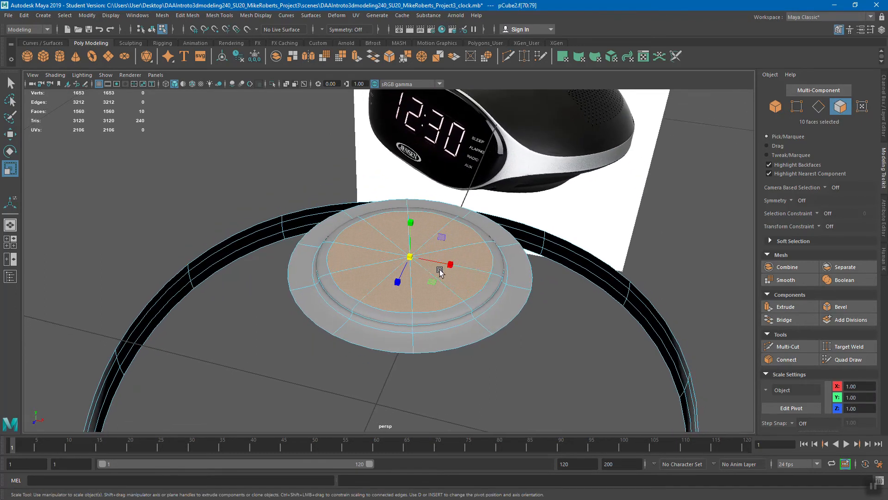
pyautogui.click(64, 15)
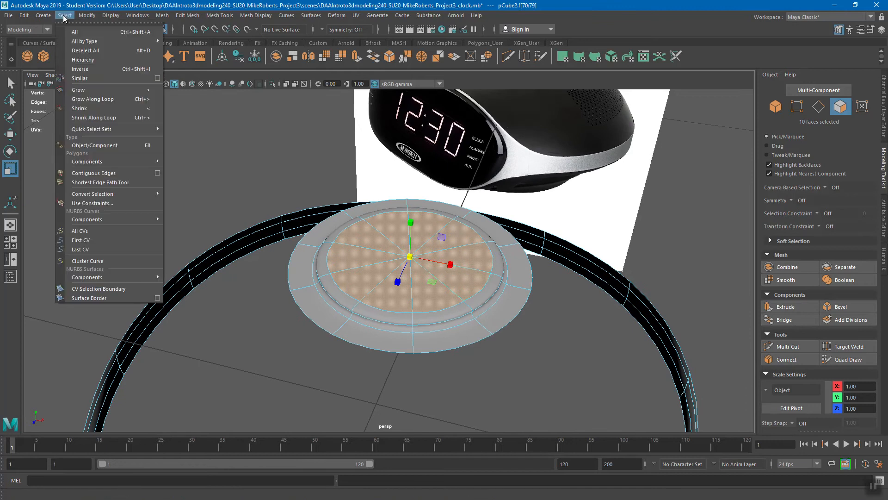
pyautogui.click(87, 91)
pyautogui.press('g')
pyautogui.hotkey('ctrl', 'z')
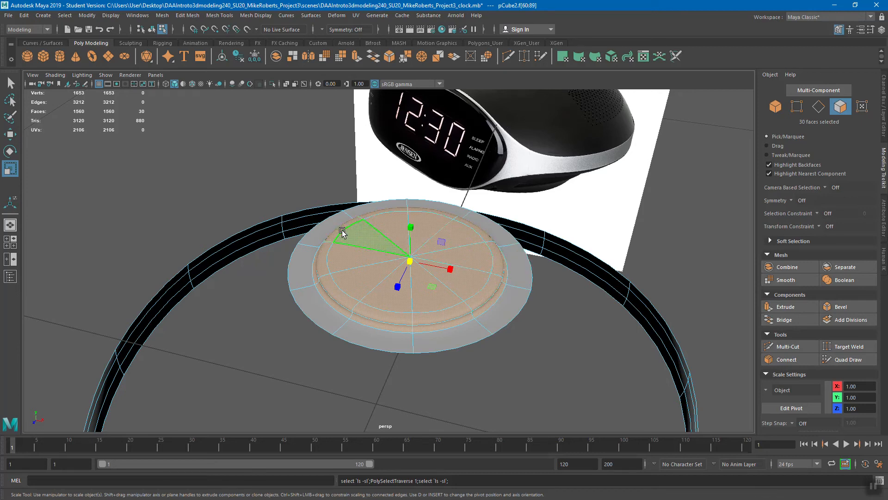
# - Extract the selected disc faces from the ring and band, and restore the smooth mesh preview
pyautogui.click(187, 15)
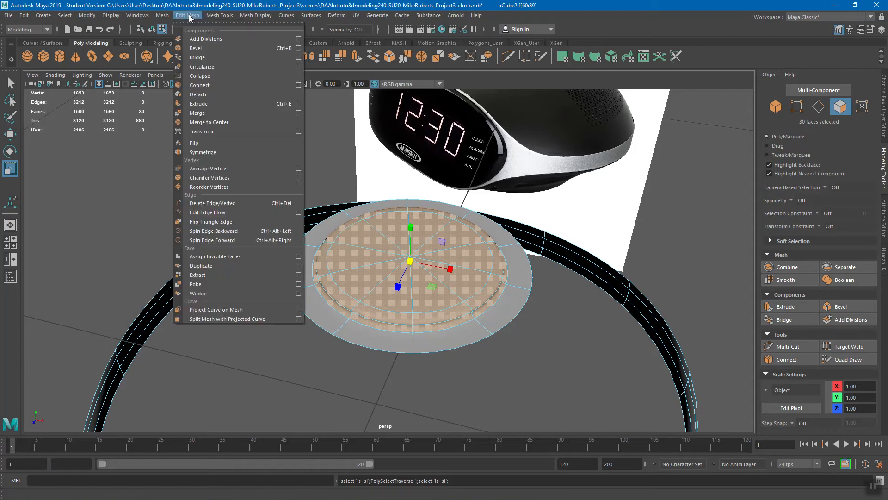
pyautogui.click(202, 275)
pyautogui.keyDown('alt'); pyautogui.moveTo(457, 307); pyautogui.dragTo(432, 301); pyautogui.keyUp('alt')
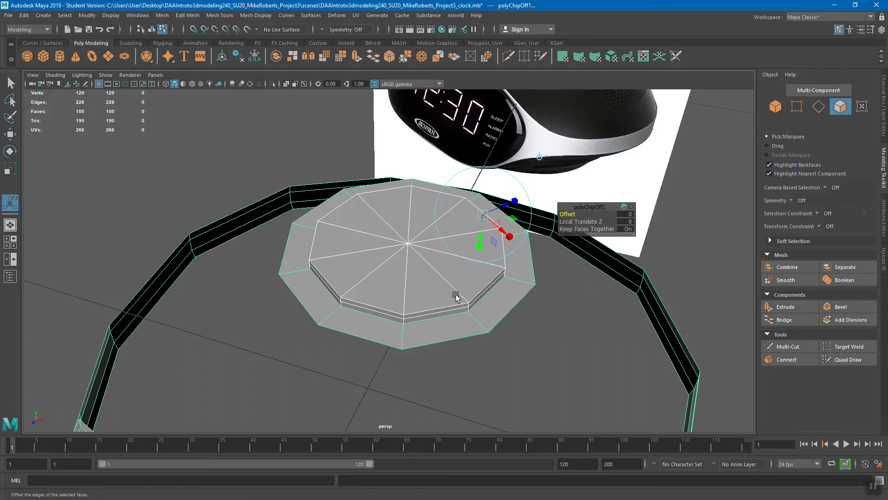
pyautogui.press('3')
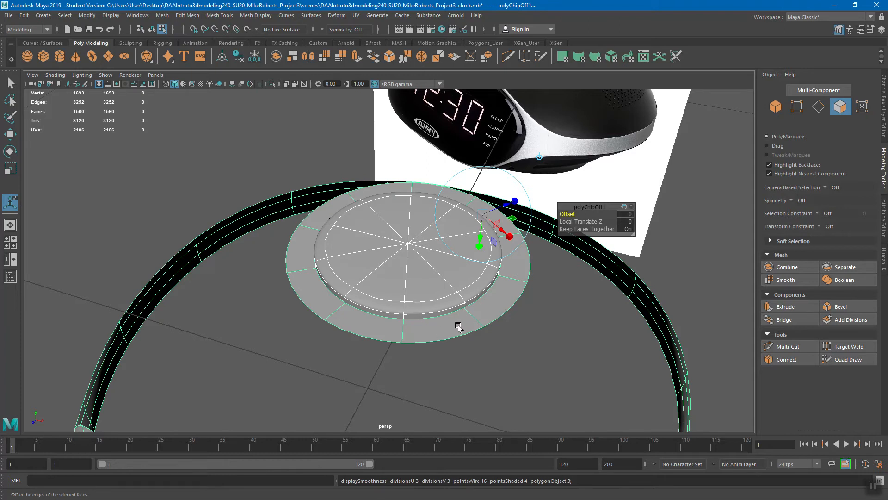
pyautogui.press('q')
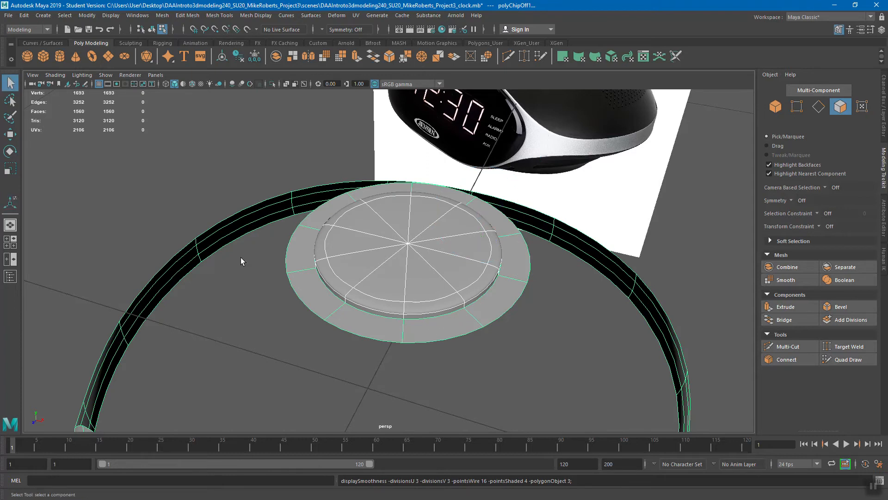
# - Return to object mode, try lifting the extracted disc above the ring to check the separation, and undo the move
pyautogui.moveTo(431, 282); pyautogui.dragTo(476, 220, button='right')
pyautogui.click(448, 279)
pyautogui.keyDown('alt'); pyautogui.moveTo(447, 279); pyautogui.dragTo(405, 215); pyautogui.keyUp('alt')
pyautogui.press('w')
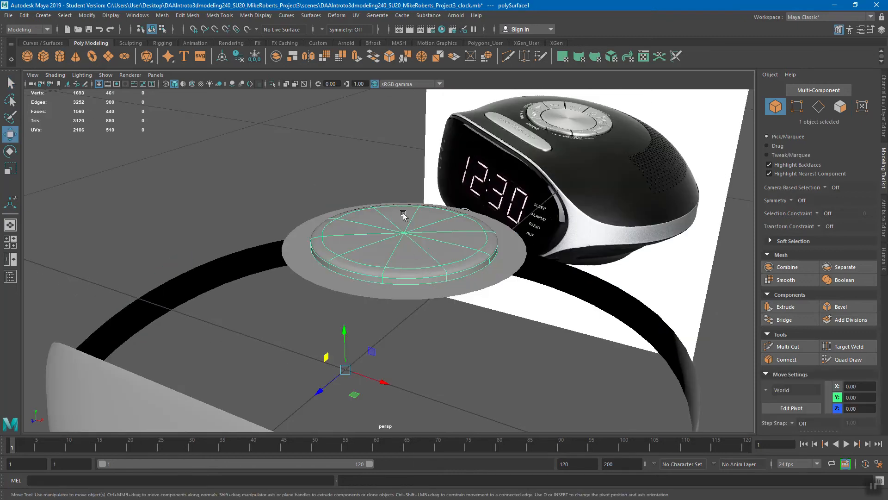
pyautogui.moveTo(345, 333); pyautogui.dragTo(343, 249)
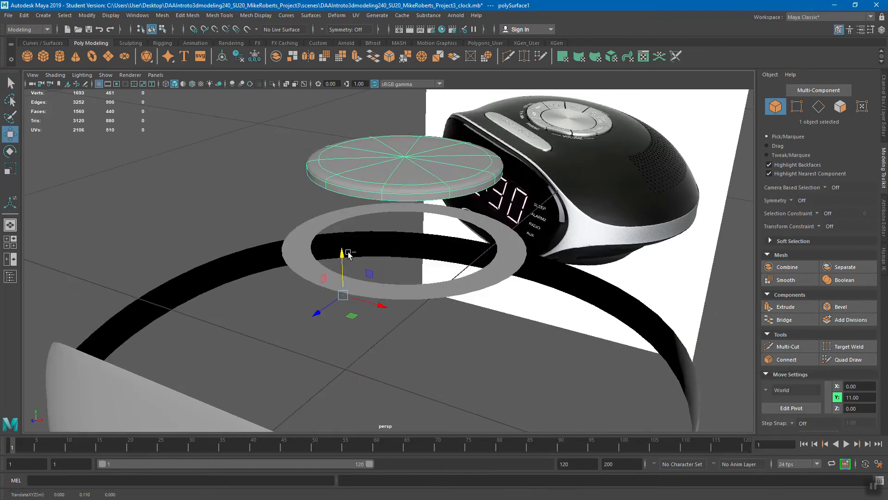
pyautogui.hotkey('ctrl', 'z')
# - Select the ring-and-band mesh and examine how the ring's edge divisions line up with the band and the reference clock
pyautogui.click(508, 274)
pyautogui.keyDown('alt'); pyautogui.moveTo(506, 272); pyautogui.dragTo(476, 254); pyautogui.keyUp('alt')
pyautogui.keyDown('alt'); pyautogui.moveTo(444, 171); pyautogui.dragTo(437, 248); pyautogui.keyUp('alt')
pyautogui.keyDown('alt'); pyautogui.moveTo(430, 246); pyautogui.dragTo(453, 259, button='right'); pyautogui.keyUp('alt')
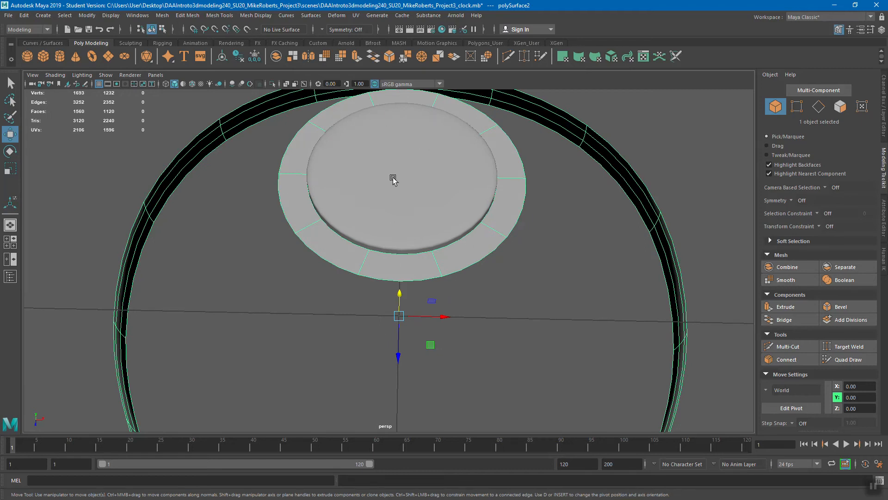
pyautogui.keyDown('alt'); pyautogui.moveTo(406, 149); pyautogui.dragTo(426, 85); pyautogui.keyUp('alt')
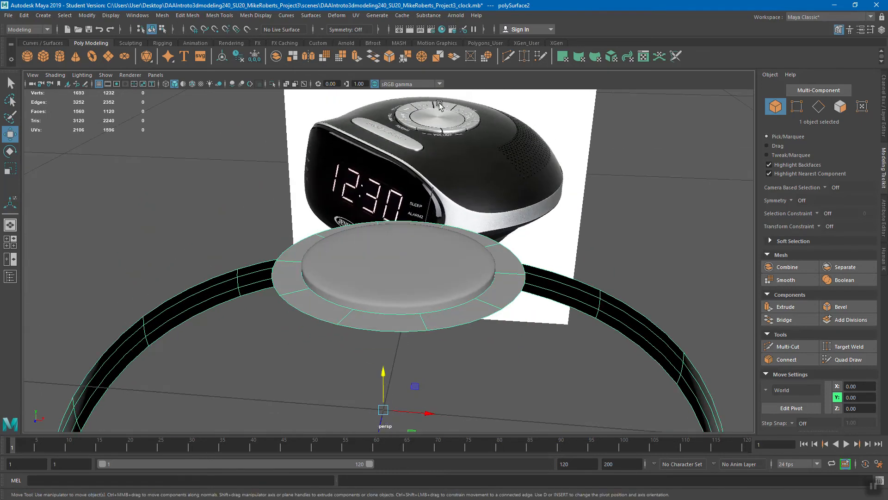
pyautogui.keyDown('alt'); pyautogui.moveTo(439, 172); pyautogui.dragTo(422, 214); pyautogui.keyUp('alt')
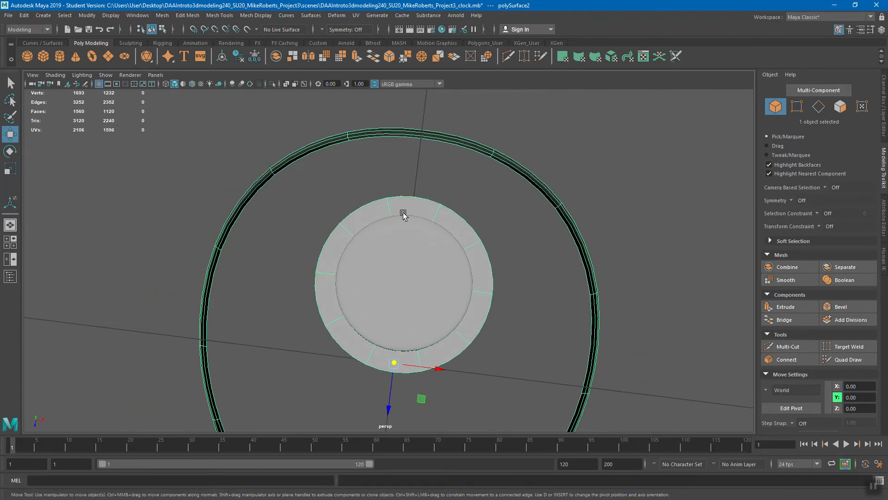
pyautogui.keyDown('alt'); pyautogui.moveTo(474, 277); pyautogui.dragTo(450, 297); pyautogui.keyUp('alt')
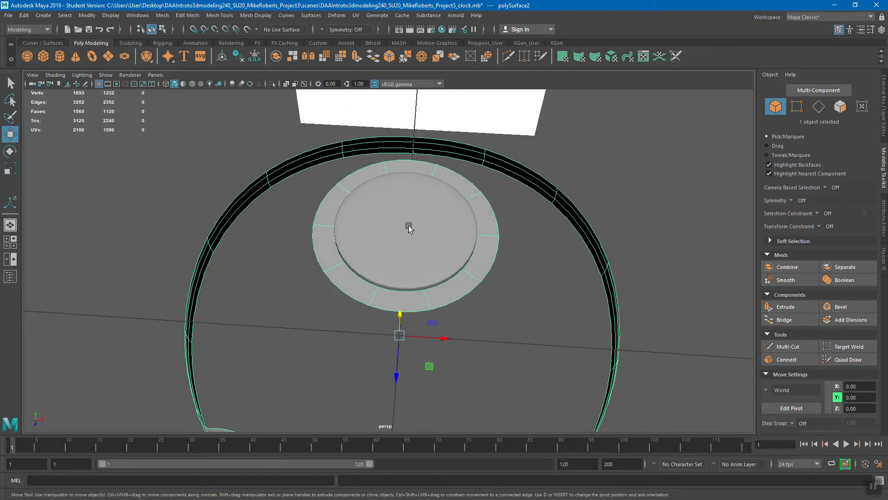
pyautogui.keyDown('alt'); pyautogui.moveTo(436, 291); pyautogui.dragTo(439, 256); pyautogui.keyUp('alt')
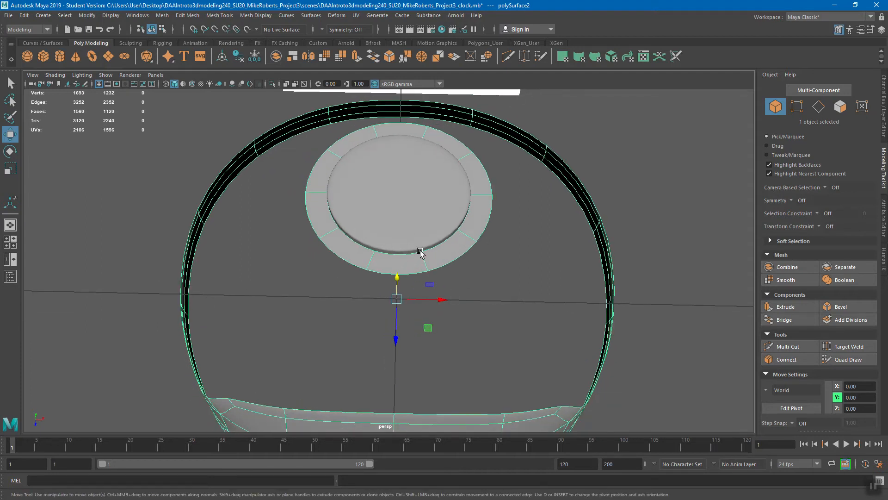
# - Use Multi-Cut to insert a centred edge across the ring's front segment, facing the clock display
pyautogui.click(786, 346)
pyautogui.scroll(1, 432, 310)
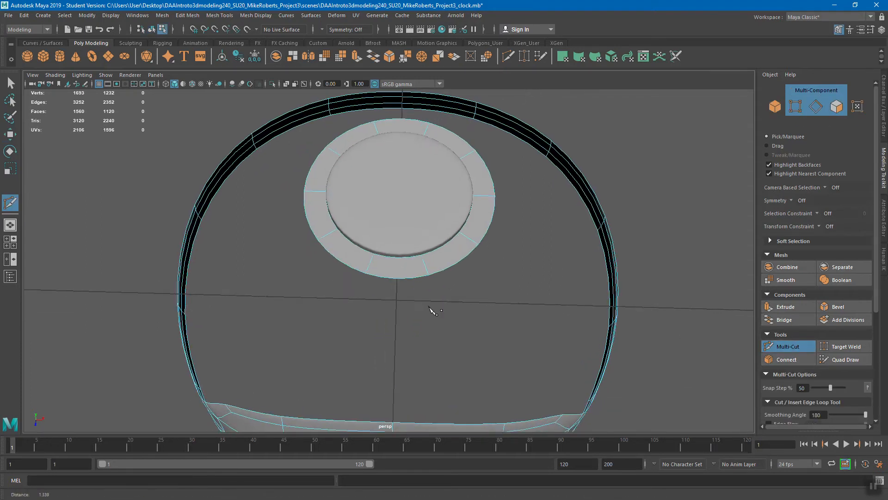
pyautogui.scroll(2, 432, 310)
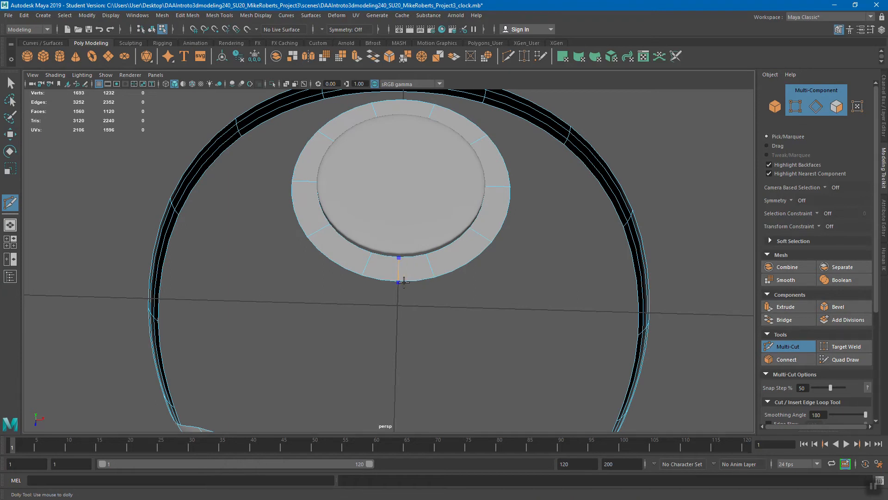
pyautogui.rightClick(404, 282)
# - Try inserting a centred edge across the ring's rear segment, opposite the front cut, and leave the Multi-Cut tool
pyautogui.keyDown('alt'); pyautogui.moveTo(446, 250); pyautogui.dragTo(453, 306, button='middle'); pyautogui.keyUp('alt')
pyautogui.keyDown('alt'); pyautogui.moveTo(420, 202); pyautogui.dragTo(424, 246); pyautogui.keyUp('alt')
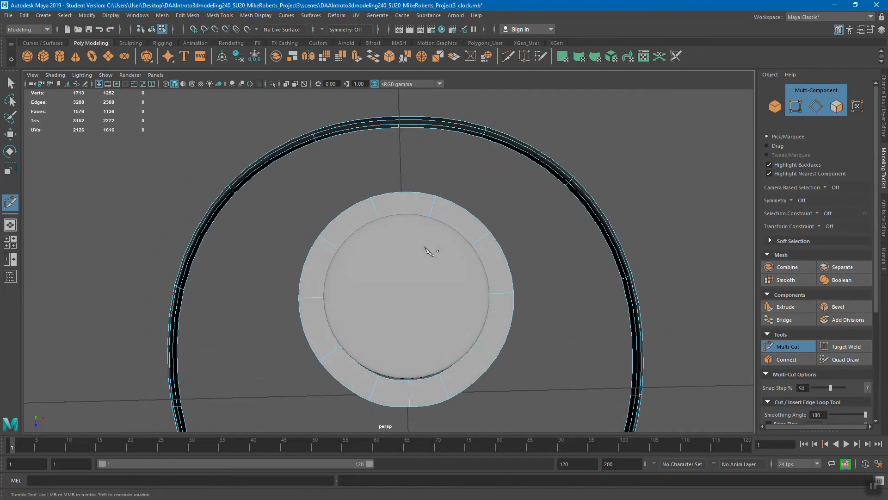
pyautogui.keyDown('ctrl'); pyautogui.click(400, 190); pyautogui.keyUp('ctrl')
pyautogui.keyDown('alt'); pyautogui.moveTo(450, 240); pyautogui.dragTo(422, 194); pyautogui.keyUp('alt')
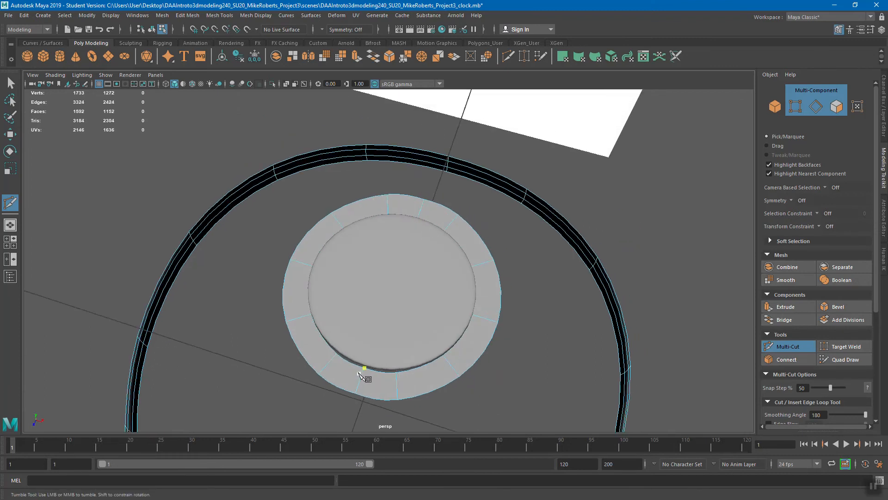
pyautogui.keyDown('alt'); pyautogui.moveTo(373, 369); pyautogui.dragTo(413, 358); pyautogui.keyUp('alt')
pyautogui.press('q')
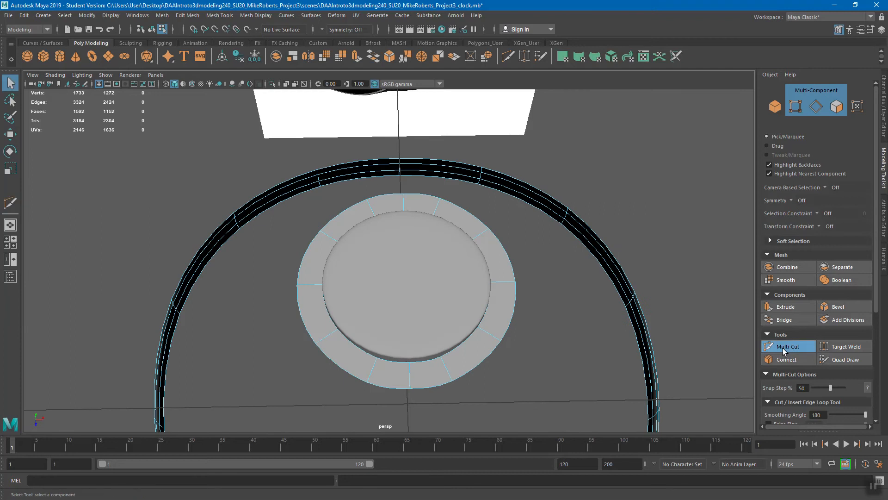
# - Check the ring faces beside the front cut, switch to edge mode, and undo the rear cut
pyautogui.click(426, 373)
pyautogui.click(466, 355)
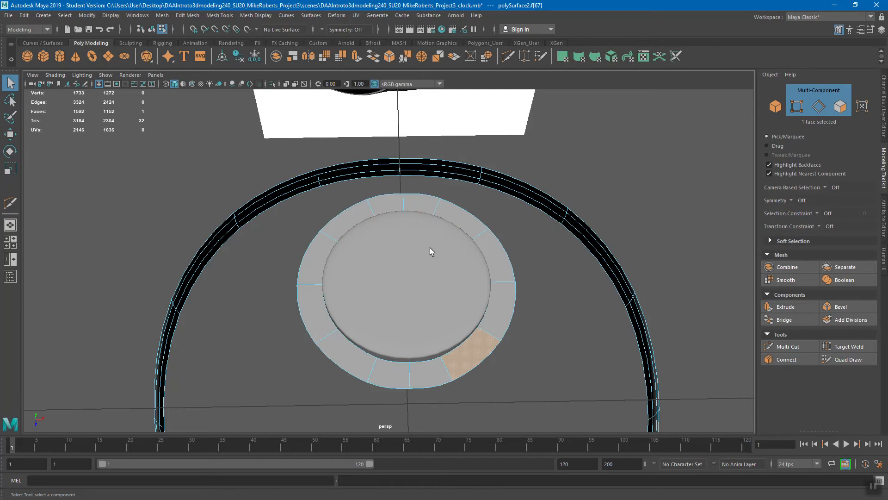
pyautogui.keyDown('alt'); pyautogui.moveTo(423, 277); pyautogui.dragTo(463, 296); pyautogui.keyUp('alt')
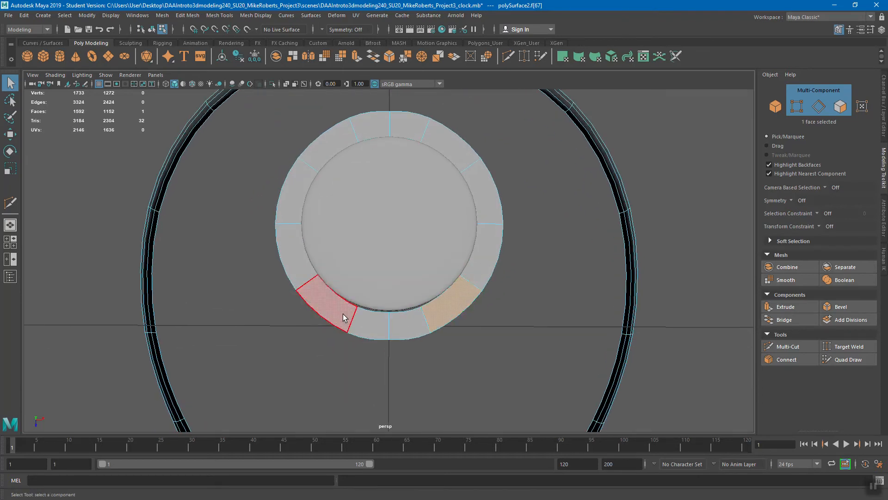
pyautogui.moveTo(412, 234); pyautogui.dragTo(411, 210, button='right')
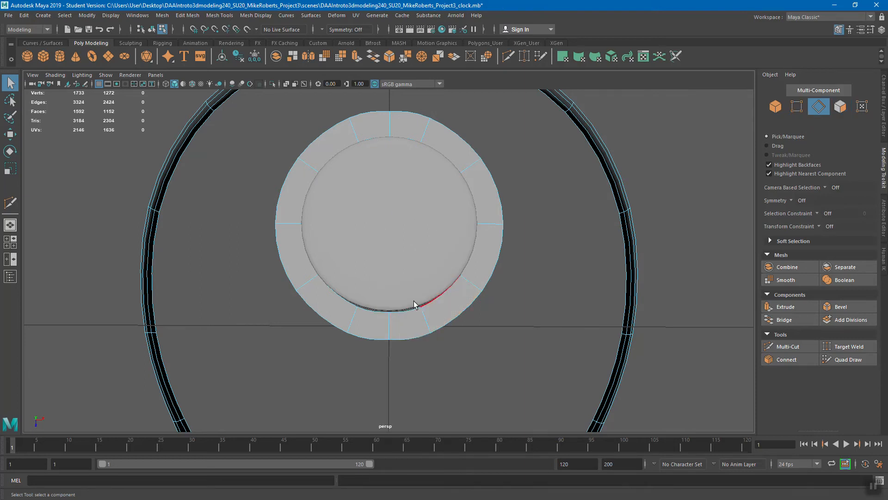
pyautogui.hotkey('ctrl', 'z')
pyautogui.hotkey('ctrl', 'z')
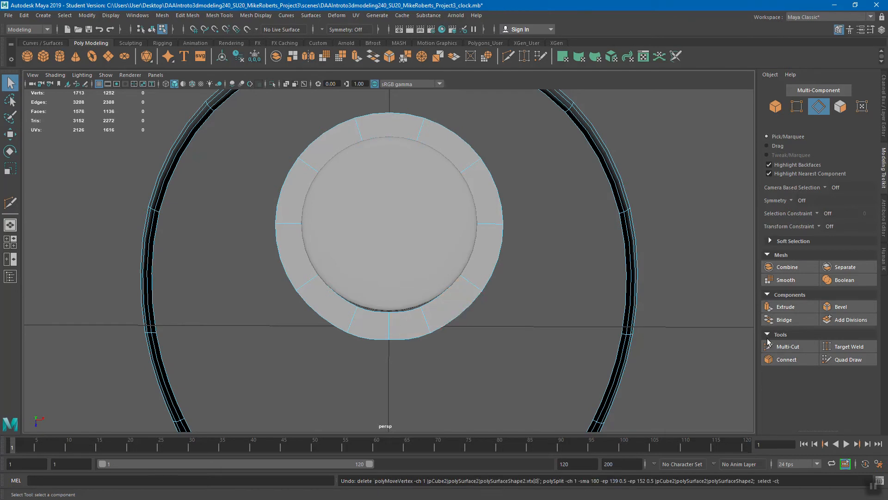
# - Cut a centred edge across the ring's rear segment again with Multi-Cut and leave the tool
pyautogui.click(787, 346)
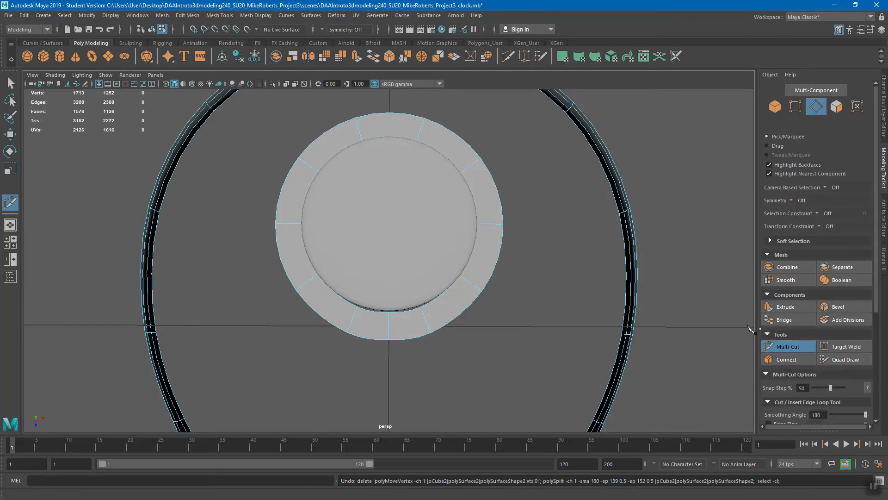
pyautogui.keyDown('ctrl'); pyautogui.click(402, 111); pyautogui.keyUp('ctrl')
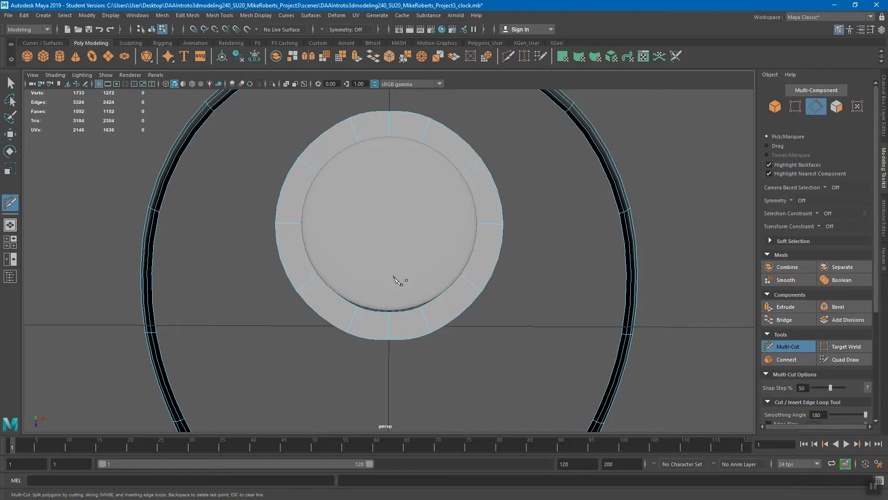
pyautogui.click(776, 347)
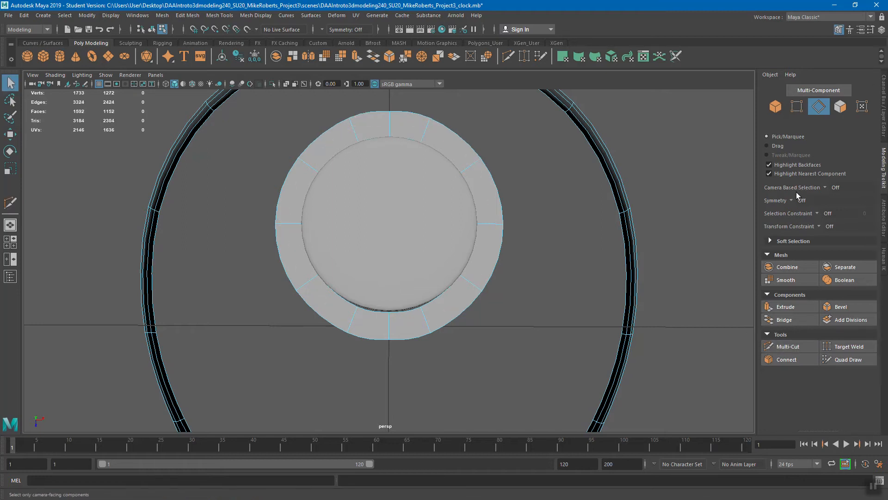
# - Select the ring's inner border edge loop and apply Circularize to it
pyautogui.keyDown('alt'); pyautogui.moveTo(449, 307); pyautogui.dragTo(443, 305); pyautogui.keyUp('alt')
pyautogui.moveTo(406, 245)
pyautogui.mouseDown(button='right')
pyautogui.moveTo(406, 223)
pyautogui.moveTo(406, 251)
pyautogui.mouseUp(button='right')
pyautogui.doubleClick(403, 311)
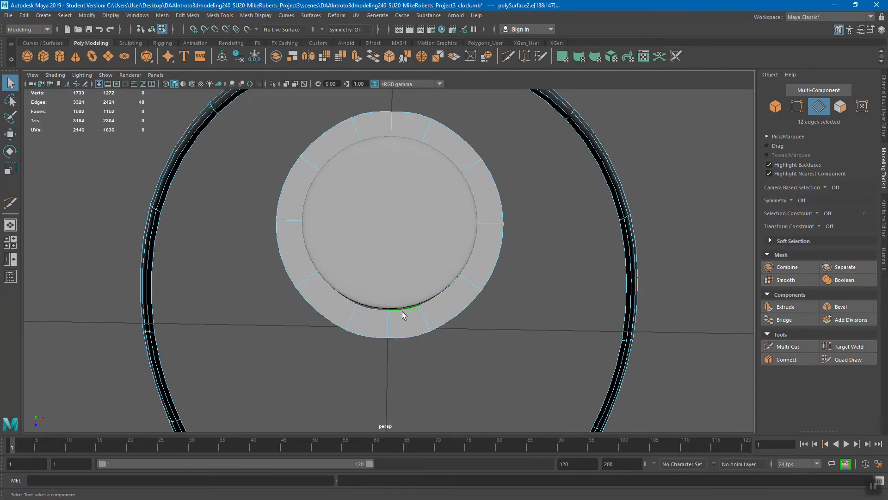
pyautogui.keyDown('alt'); pyautogui.moveTo(446, 157); pyautogui.dragTo(418, 147); pyautogui.keyUp('alt')
pyautogui.keyDown('alt'); pyautogui.moveTo(433, 212); pyautogui.dragTo(416, 180); pyautogui.keyUp('alt')
pyautogui.click(185, 16)
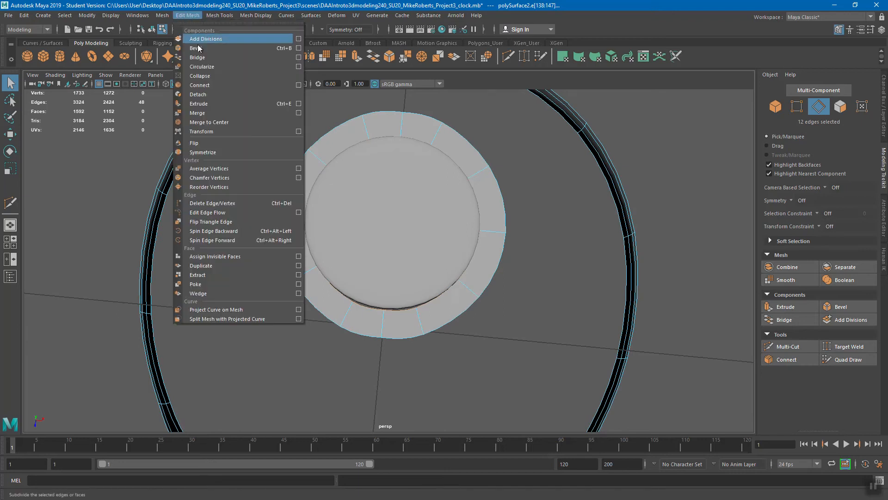
pyautogui.click(208, 67)
# - Set the Circularize Twist to 6 so the inner loop's vertices line up with the ring's outer border
pyautogui.moveTo(413, 175)
pyautogui.keyDown('alt'); pyautogui.mouseDown()
pyautogui.moveTo(423, 197)
pyautogui.moveTo(409, 188)
pyautogui.mouseUp(); pyautogui.keyUp('alt')
pyautogui.keyDown('alt'); pyautogui.moveTo(408, 156); pyautogui.dragTo(410, 166); pyautogui.keyUp('alt')
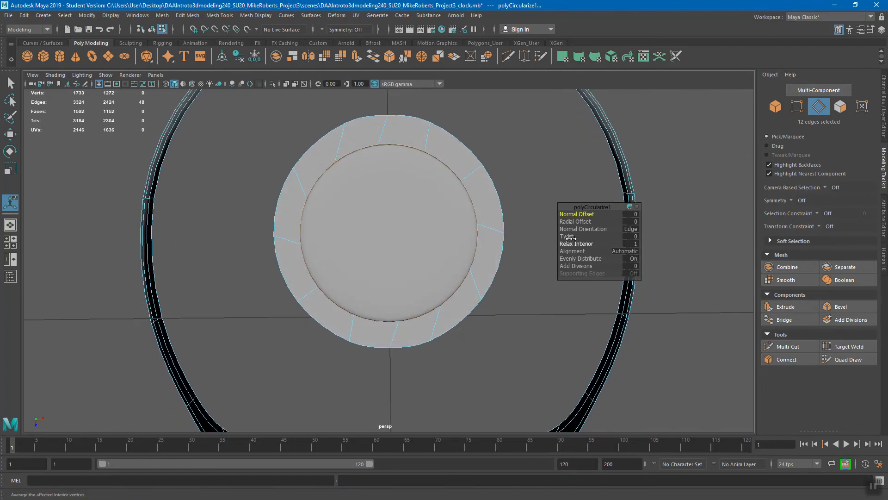
pyautogui.moveTo(567, 237); pyautogui.dragTo(591, 241)
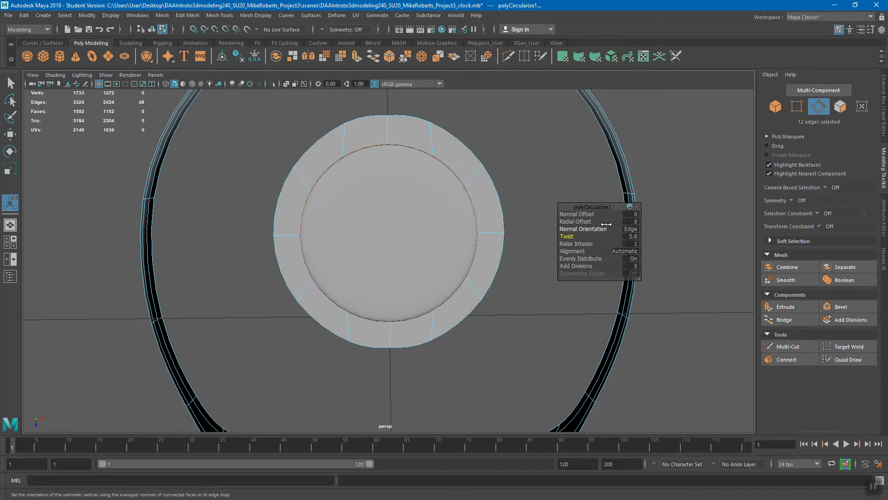
pyautogui.click(630, 238)
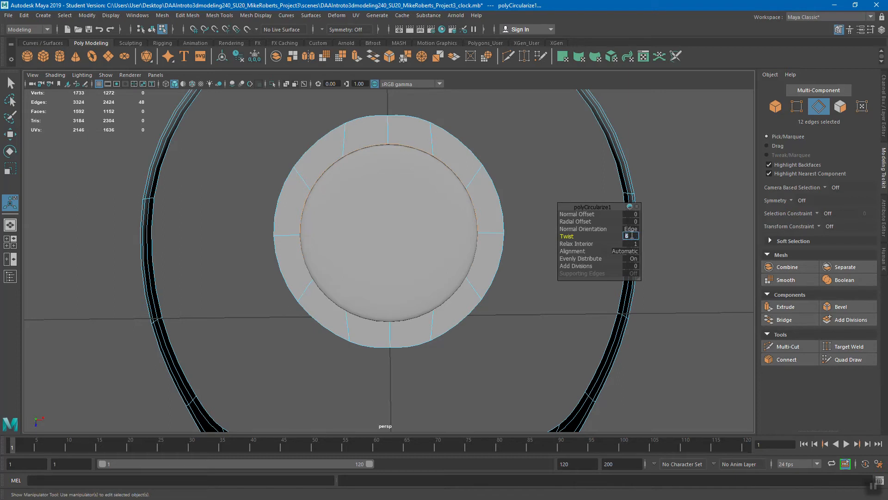
pyautogui.press('Return')
# - Select the ring's outer border edge loop and apply Circularize to it
pyautogui.keyDown('alt'); pyautogui.moveTo(426, 323); pyautogui.dragTo(402, 234); pyautogui.keyUp('alt')
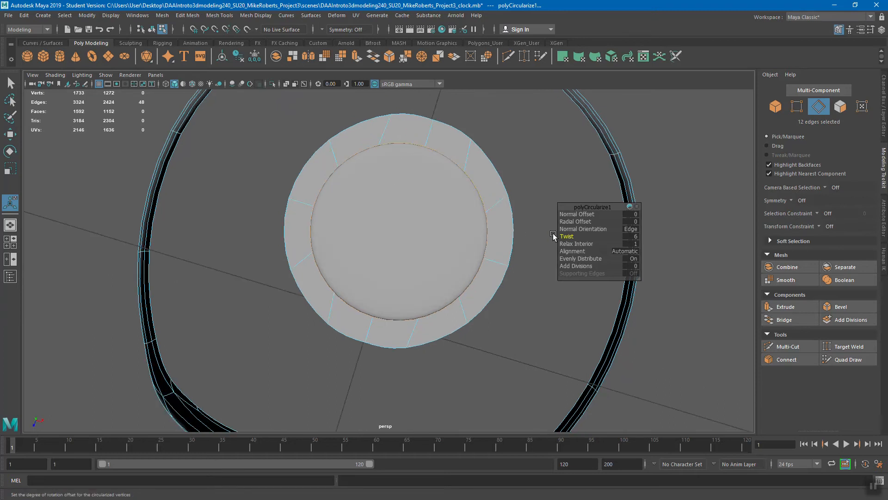
pyautogui.keyDown('alt'); pyautogui.moveTo(456, 312); pyautogui.dragTo(451, 331); pyautogui.keyUp('alt')
pyautogui.doubleClick(427, 327)
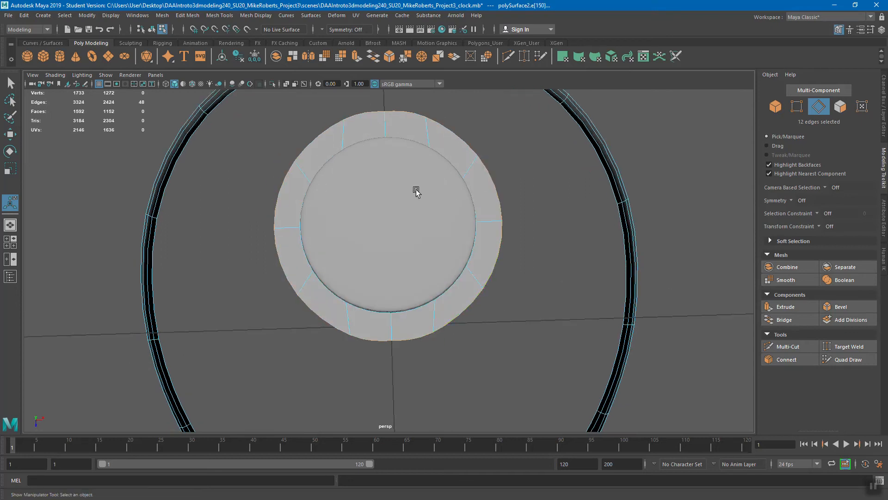
pyautogui.click(187, 15)
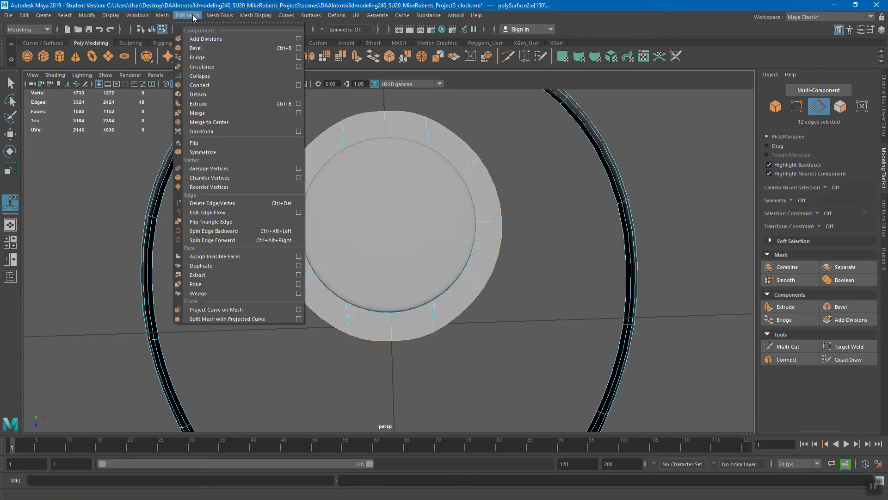
pyautogui.click(207, 68)
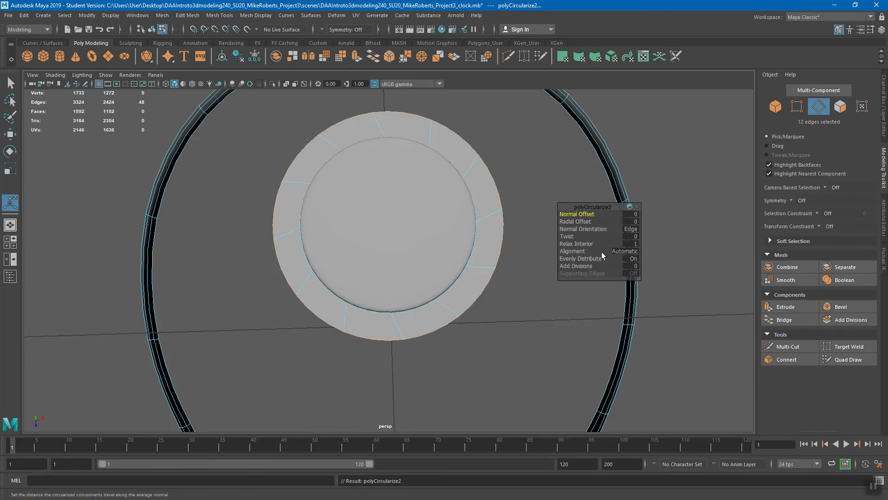
# - Set the outer loop's Circularize Twist to 6 so its vertices line up with the ring's inner loop
pyautogui.moveTo(568, 236); pyautogui.dragTo(573, 236)
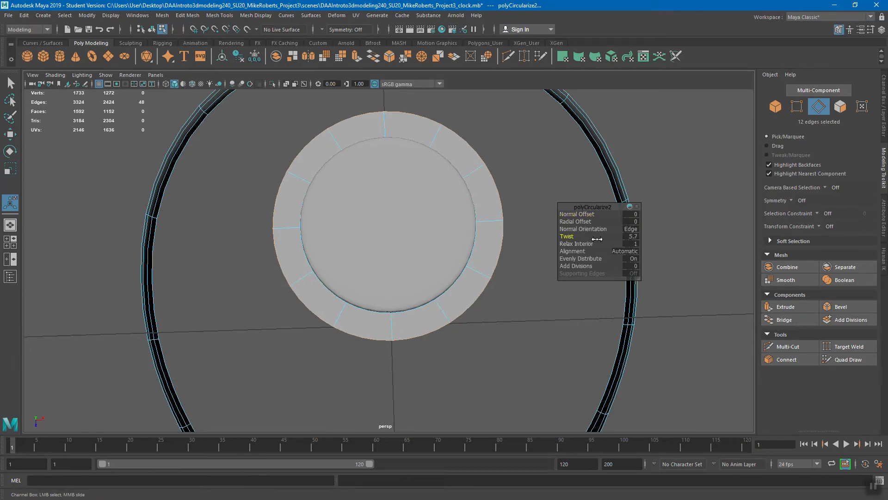
pyautogui.click(628, 236)
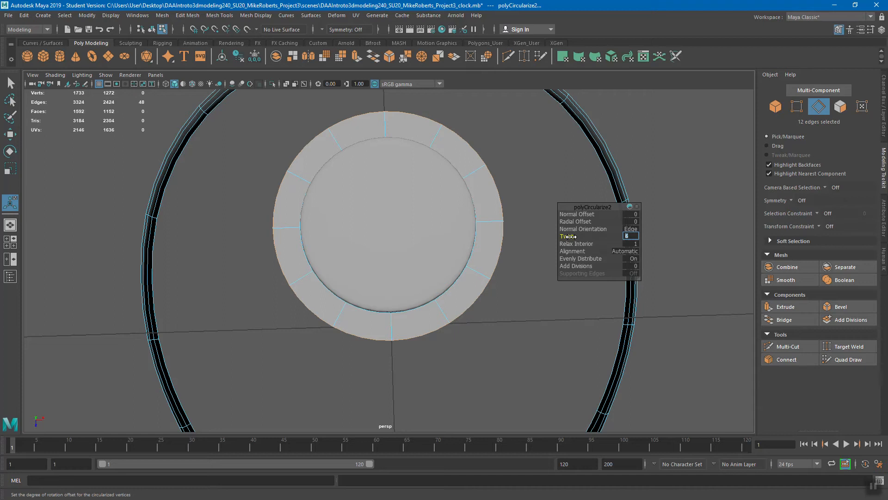
pyautogui.moveTo(568, 236); pyautogui.dragTo(574, 236)
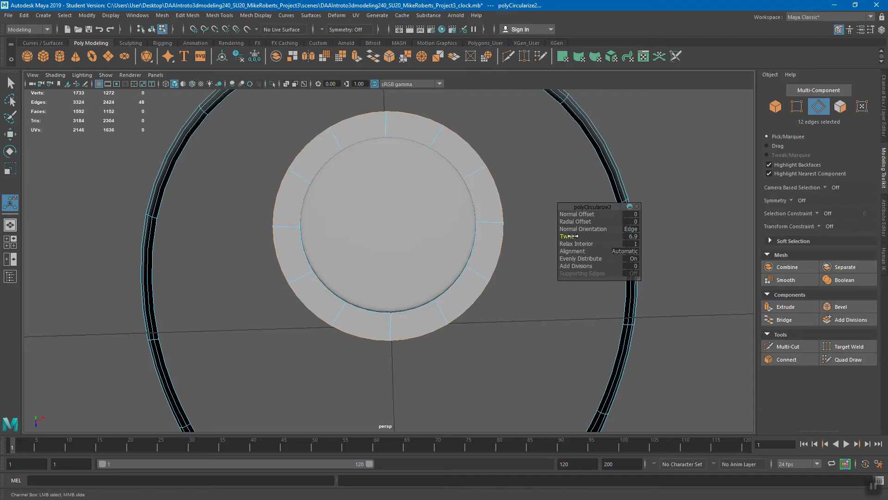
pyautogui.click(637, 237)
pyautogui.press('Return')
pyautogui.keyDown('alt'); pyautogui.moveTo(476, 309); pyautogui.dragTo(507, 307); pyautogui.keyUp('alt')
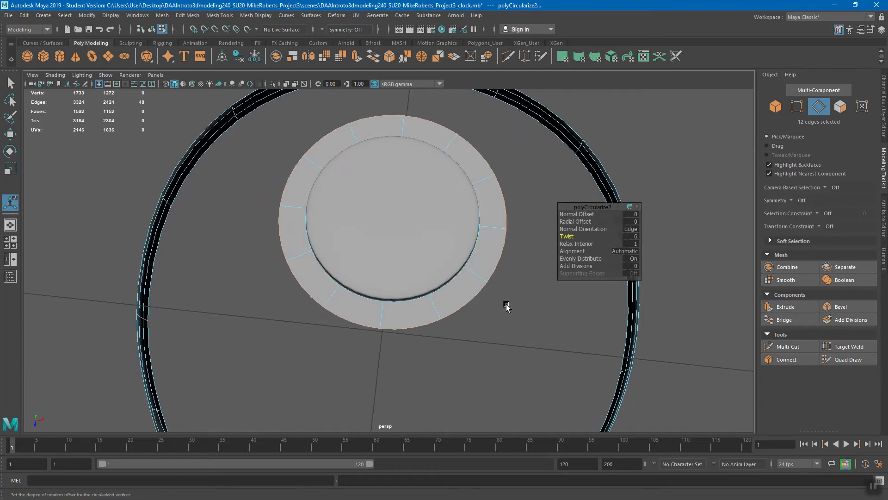
# - Return to the Select tool, clear the edge selection, and save the scene
pyautogui.press('q')
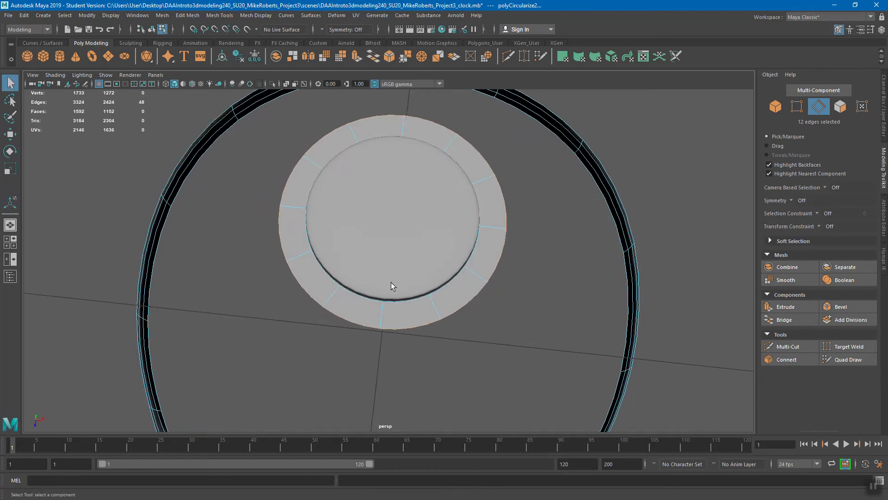
pyautogui.click(521, 317)
pyautogui.keyDown('alt'); pyautogui.moveTo(521, 318); pyautogui.dragTo(328, 304); pyautogui.keyUp('alt')
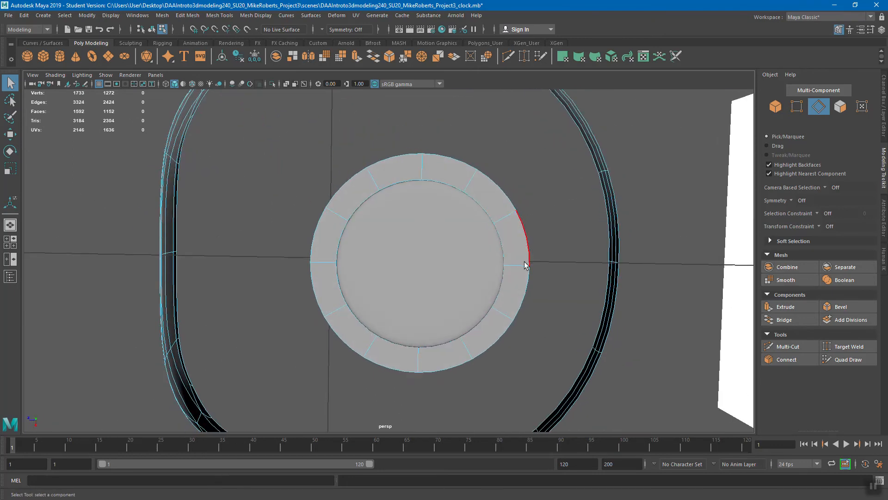
pyautogui.keyDown('alt'); pyautogui.moveTo(505, 238); pyautogui.dragTo(373, 231); pyautogui.keyUp('alt')
pyautogui.keyDown('alt'); pyautogui.moveTo(518, 299); pyautogui.dragTo(474, 266); pyautogui.keyUp('alt')
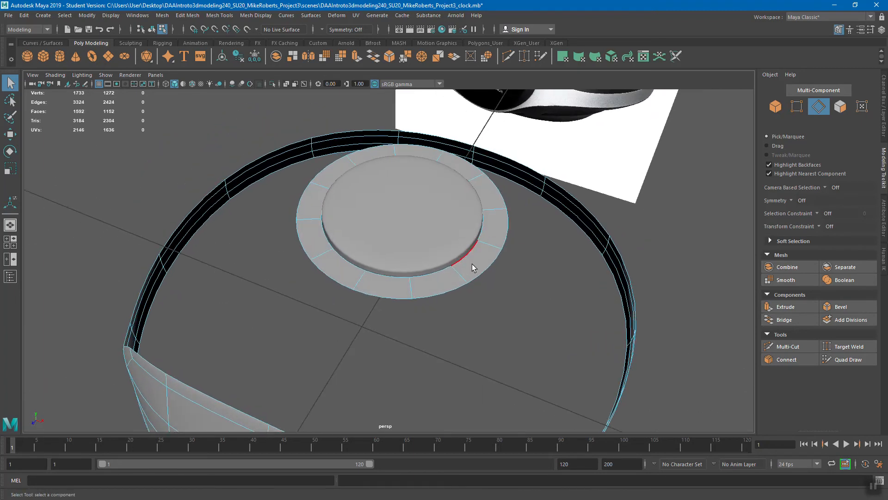
pyautogui.hotkey('ctrl', 's')
pyautogui.click(423, 262)
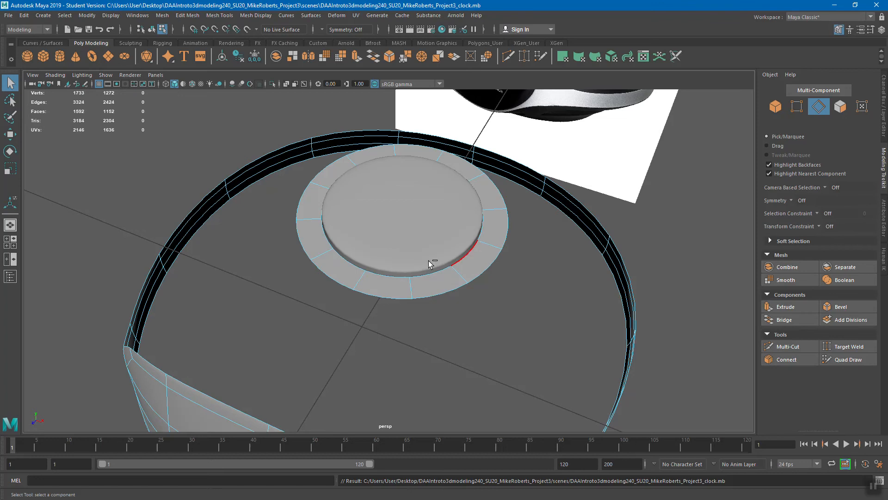
# - Examine how the ring's segments line up with the band and front panel, comparing the dial area with the reference image
pyautogui.keyDown('alt'); pyautogui.moveTo(392, 281); pyautogui.dragTo(422, 291); pyautogui.keyUp('alt')
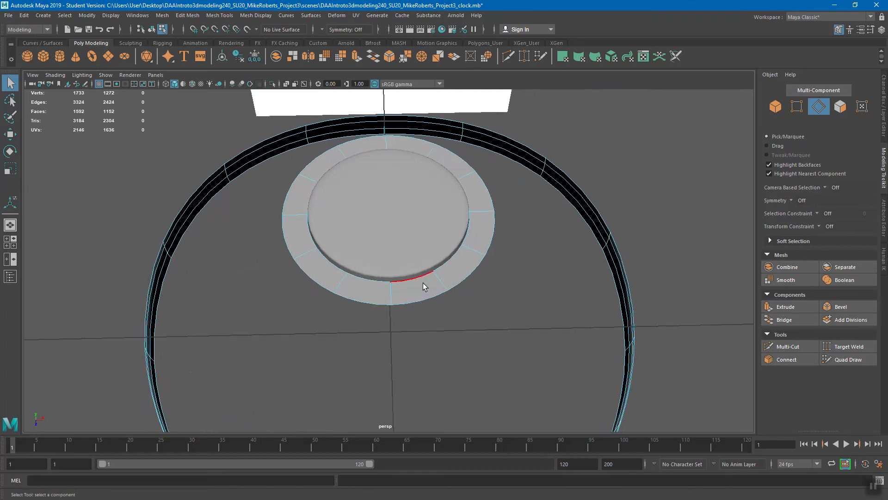
pyautogui.keyDown('alt'); pyautogui.moveTo(398, 267); pyautogui.dragTo(429, 302); pyautogui.keyUp('alt')
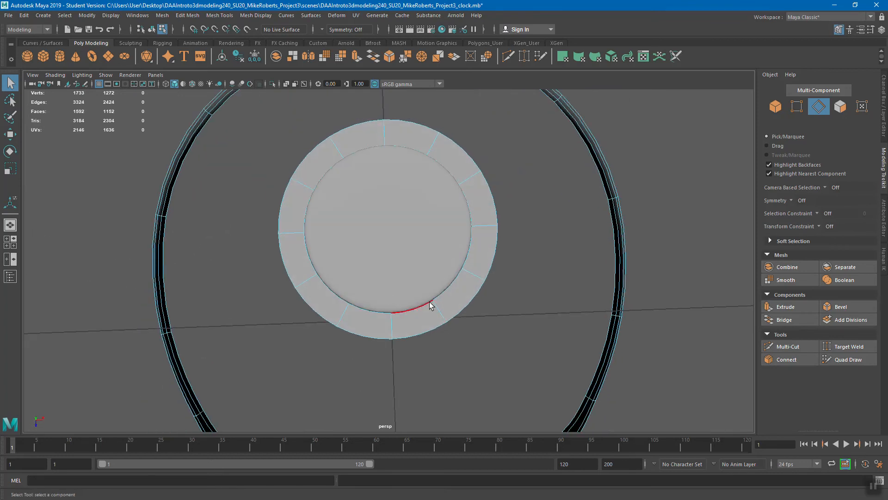
pyautogui.click(187, 15)
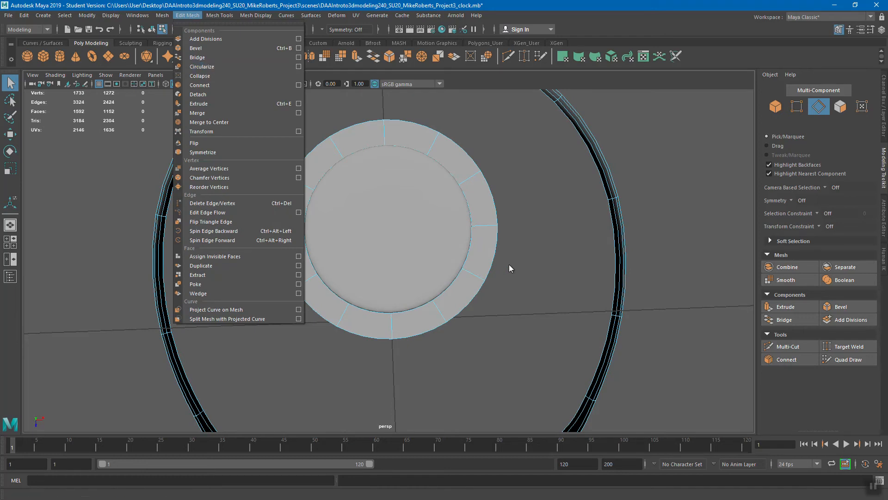
pyautogui.keyDown('alt'); pyautogui.moveTo(509, 264); pyautogui.dragTo(493, 239); pyautogui.keyUp('alt')
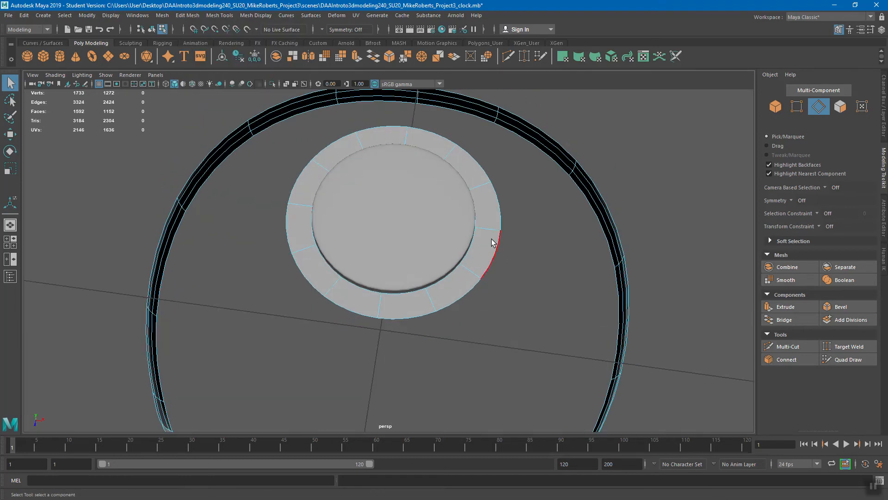
pyautogui.keyDown('alt'); pyautogui.moveTo(470, 276); pyautogui.dragTo(409, 268); pyautogui.keyUp('alt')
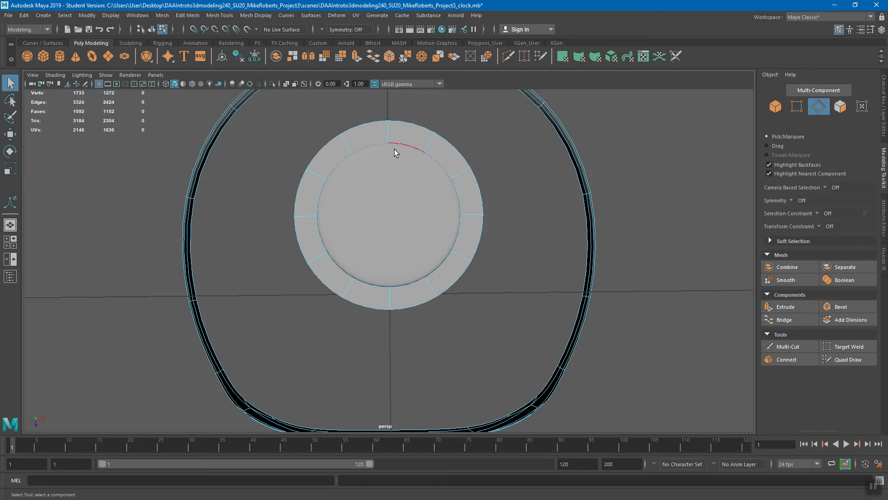
pyautogui.keyDown('alt'); pyautogui.moveTo(449, 259); pyautogui.dragTo(428, 212); pyautogui.keyUp('alt')
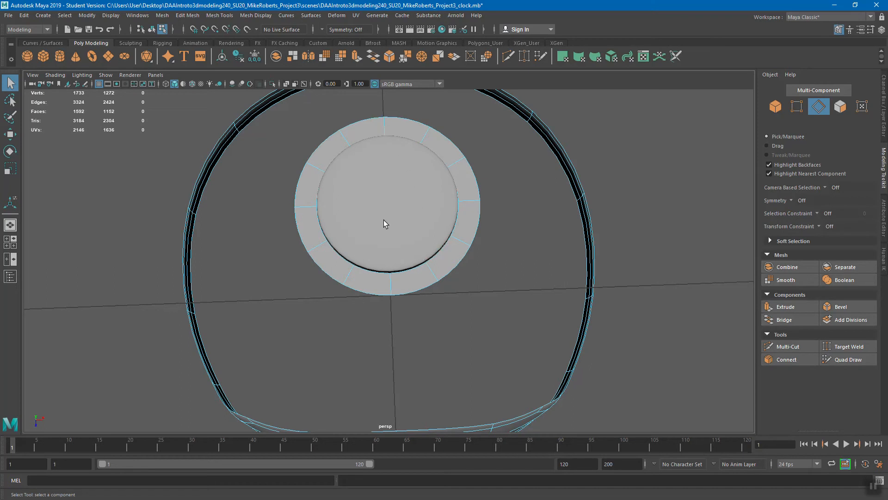
pyautogui.keyDown('alt'); pyautogui.moveTo(438, 222); pyautogui.dragTo(398, 192); pyautogui.keyUp('alt')
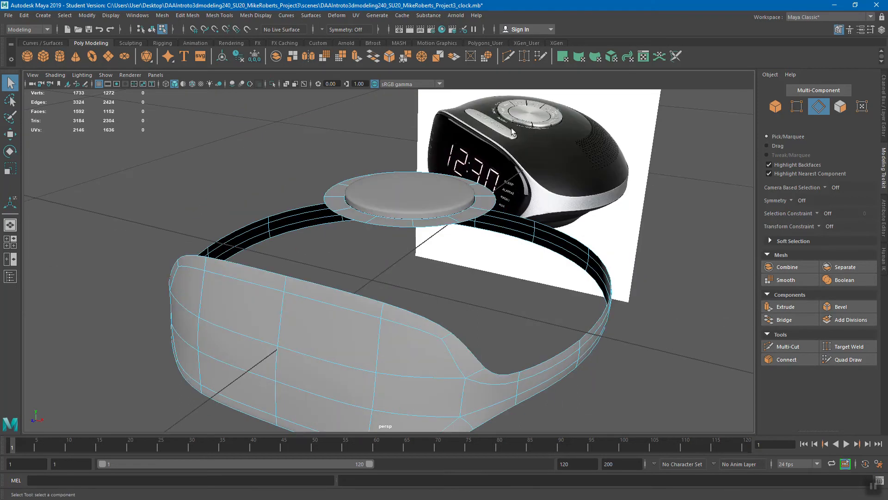
pyautogui.click(194, 16)
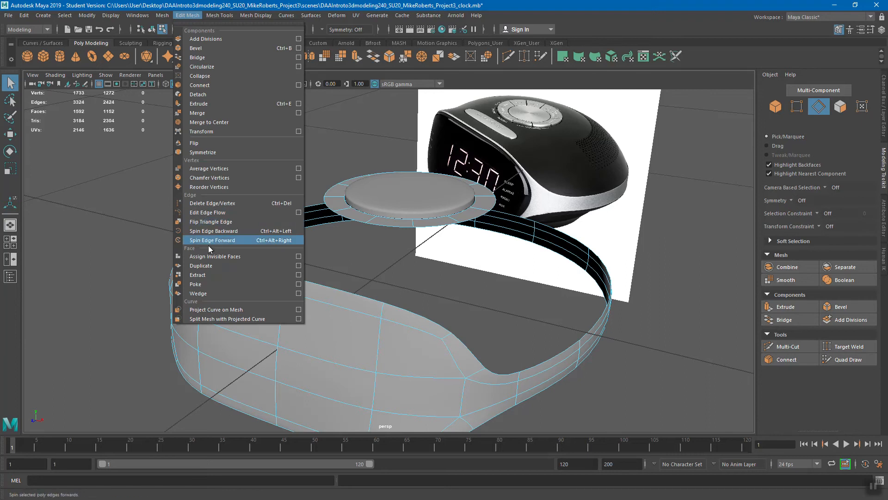
pyautogui.keyDown('alt'); pyautogui.moveTo(446, 196); pyautogui.dragTo(442, 204); pyautogui.keyUp('alt')
pyautogui.keyDown('alt'); pyautogui.moveTo(442, 204); pyautogui.dragTo(420, 257, button='middle'); pyautogui.keyUp('alt')
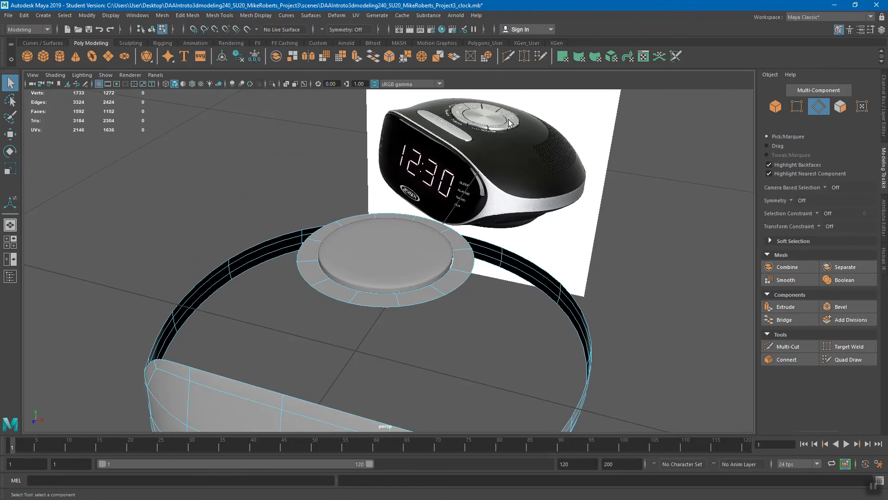
pyautogui.keyDown('alt'); pyautogui.moveTo(401, 237); pyautogui.dragTo(423, 233); pyautogui.keyUp('alt')
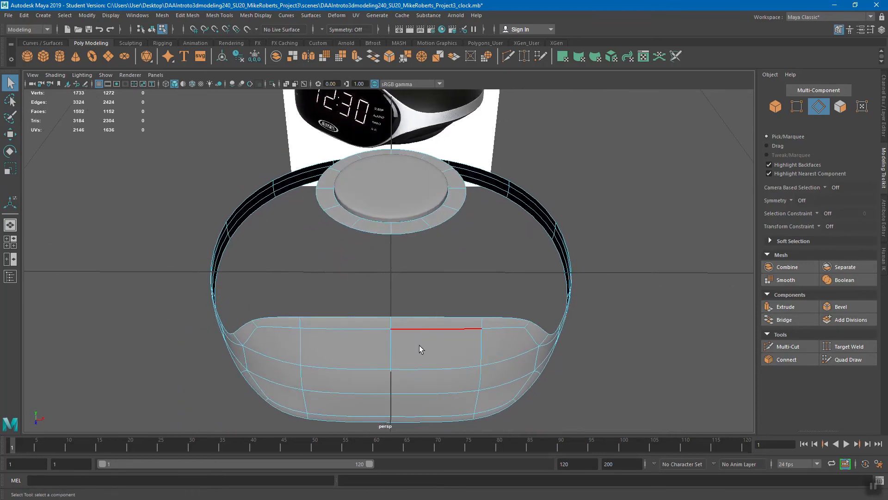
pyautogui.keyDown('alt'); pyautogui.moveTo(504, 267); pyautogui.dragTo(491, 274); pyautogui.keyUp('alt')
# - Set the modelling symmetry to World X
pyautogui.click(791, 199)
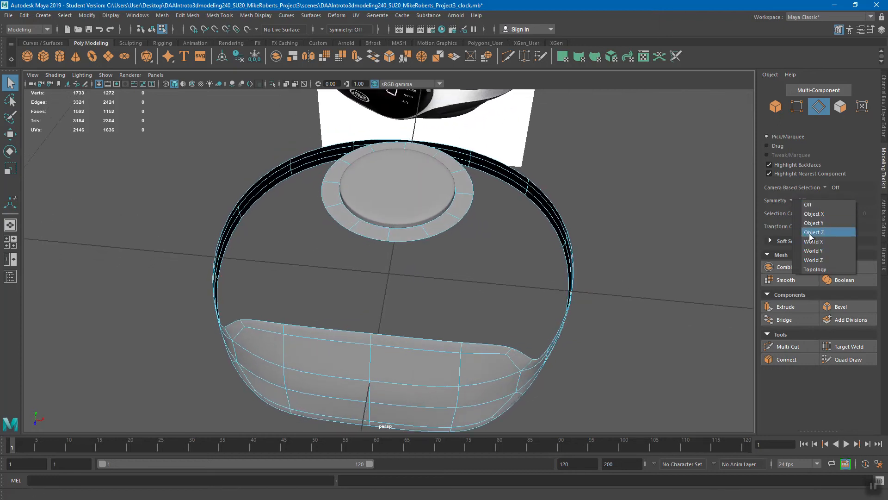
pyautogui.click(812, 245)
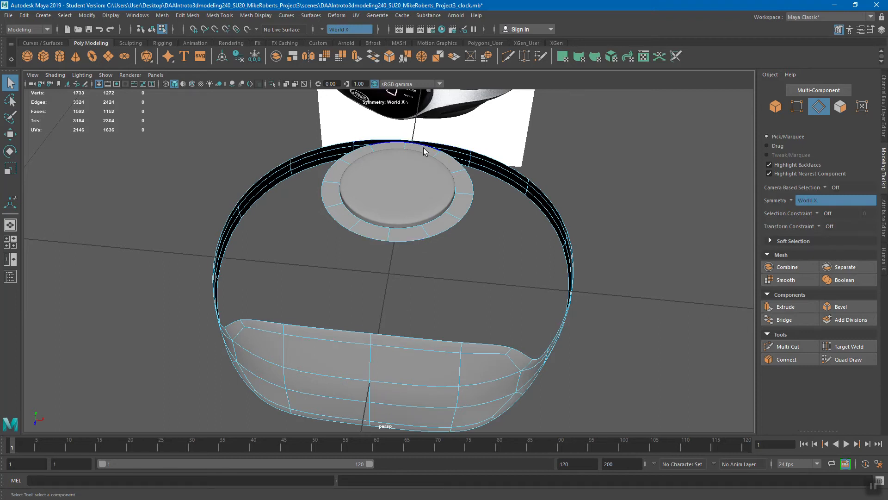
pyautogui.keyDown('alt'); pyautogui.moveTo(387, 237); pyautogui.dragTo(394, 240); pyautogui.keyUp('alt')
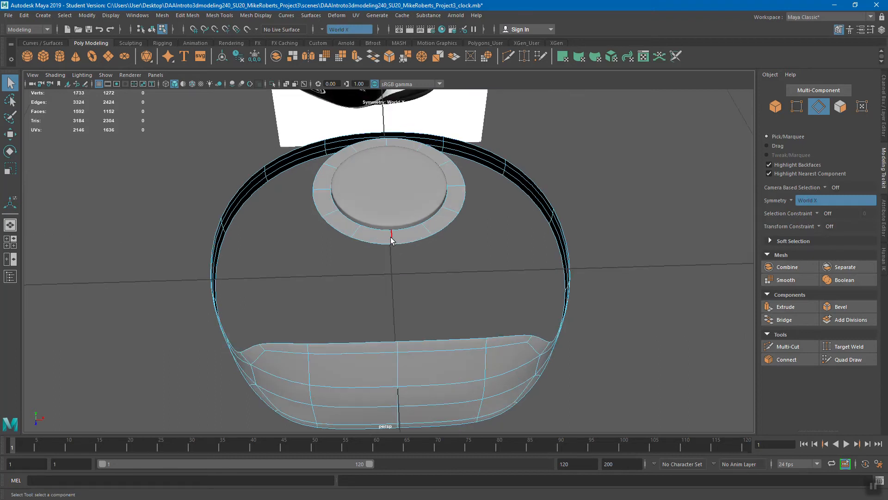
pyautogui.keyDown('alt'); pyautogui.moveTo(397, 193); pyautogui.dragTo(418, 251); pyautogui.keyUp('alt')
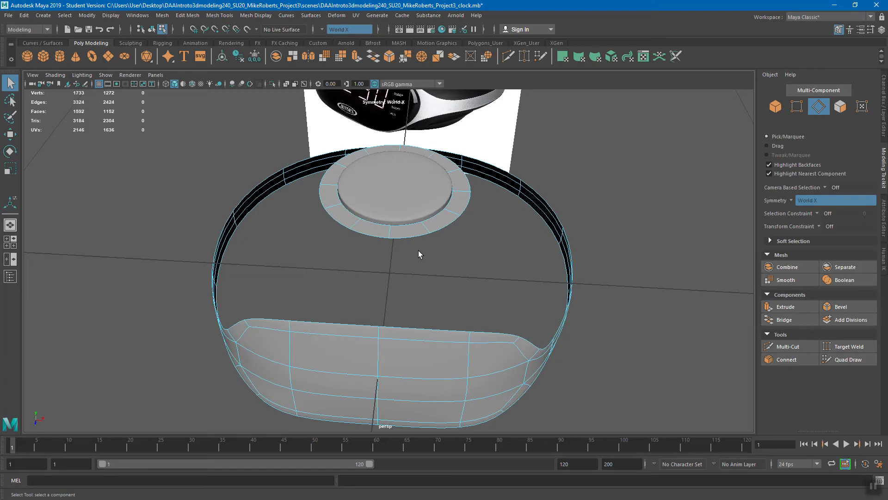
# - Insert mirrored vertical edge loops with Multi-Cut about midway between the front panel's centre edge and its neighbouring edges
pyautogui.click(786, 347)
pyautogui.keyDown('ctrl'); pyautogui.click(423, 343); pyautogui.keyUp('ctrl')
pyautogui.click(786, 346)
# - Select the mirrored pair of cross edges beside the band's rear centre, shift them slightly with the Move tool, and deselect them
pyautogui.keyDown('alt'); pyautogui.moveTo(407, 311); pyautogui.dragTo(404, 173); pyautogui.keyUp('alt')
pyautogui.keyDown('alt'); pyautogui.moveTo(443, 106); pyautogui.dragTo(327, 307); pyautogui.keyUp('alt')
pyautogui.doubleClick(332, 307)
pyautogui.press('w')
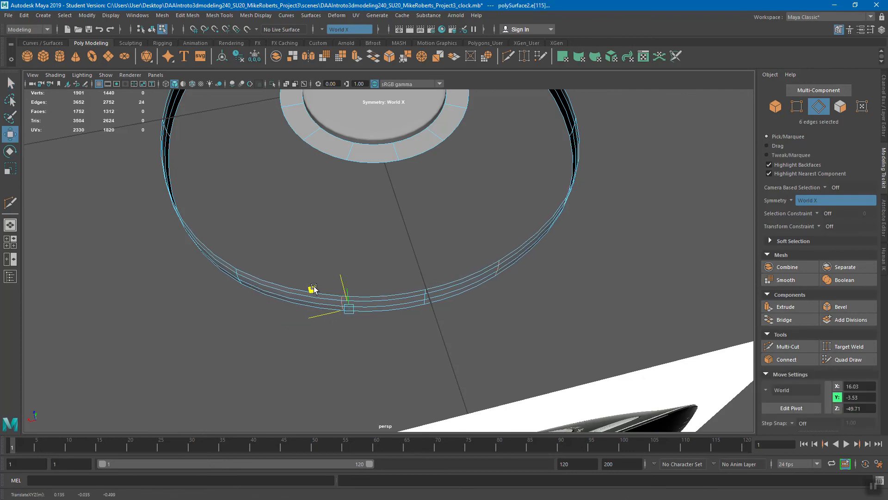
pyautogui.keyDown('alt'); pyautogui.moveTo(317, 290); pyautogui.dragTo(368, 283); pyautogui.keyUp('alt')
pyautogui.click(490, 284)
pyautogui.keyDown('alt'); pyautogui.moveTo(368, 284); pyautogui.dragTo(391, 255, button='right'); pyautogui.keyUp('alt')
pyautogui.keyDown('alt'); pyautogui.moveTo(392, 255); pyautogui.dragTo(402, 260); pyautogui.keyUp('alt')
# - Select the ring's two front outer edges together with the two centre edges on the front panel's upper border
pyautogui.click(398, 258)
pyautogui.keyDown('shift'); pyautogui.click(390, 362); pyautogui.keyUp('shift')
pyautogui.keyDown('alt'); pyautogui.moveTo(391, 362); pyautogui.dragTo(390, 301); pyautogui.keyUp('alt')
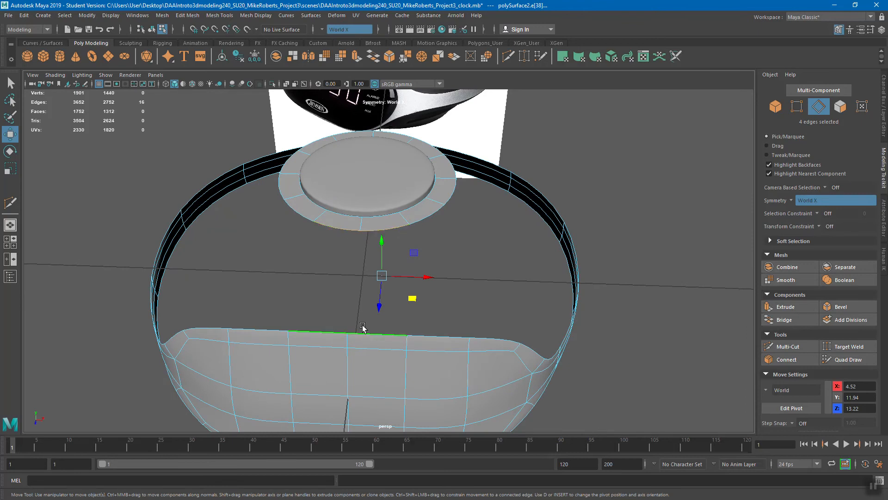
# - Try to bridge the selected ring and panel edges with World X symmetry on and Divisions set to 3
pyautogui.click(768, 319)
pyautogui.keyDown('alt'); pyautogui.moveTo(387, 315); pyautogui.dragTo(347, 296); pyautogui.keyUp('alt')
pyautogui.keyDown('alt'); pyautogui.moveTo(347, 282); pyautogui.dragTo(454, 307, button='middle'); pyautogui.keyUp('alt')
pyautogui.keyDown('alt'); pyautogui.moveTo(454, 308); pyautogui.dragTo(435, 305); pyautogui.keyUp('alt')
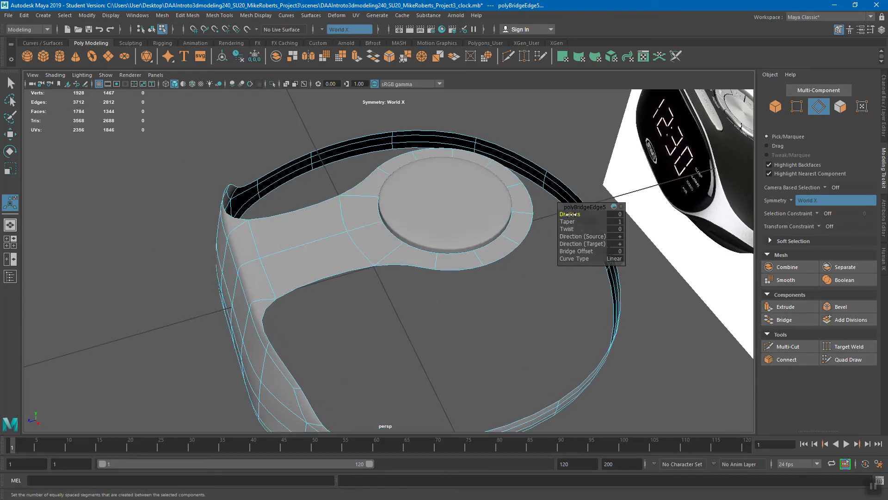
pyautogui.moveTo(569, 214); pyautogui.dragTo(582, 214)
pyautogui.keyDown('alt'); pyautogui.moveTo(370, 282); pyautogui.dragTo(444, 292); pyautogui.keyUp('alt')
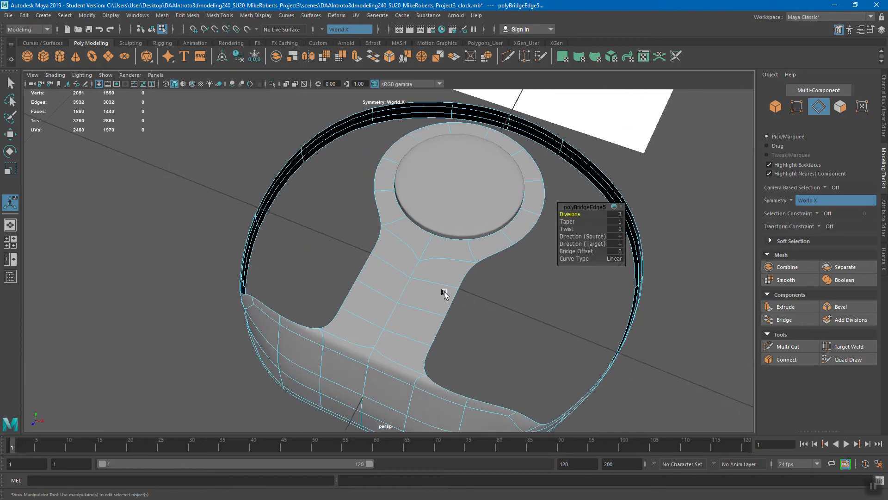
pyautogui.keyDown('alt'); pyautogui.moveTo(444, 291); pyautogui.dragTo(439, 269, button='middle'); pyautogui.keyUp('alt')
pyautogui.keyDown('alt'); pyautogui.moveTo(439, 268); pyautogui.dragTo(460, 294, button='right'); pyautogui.keyUp('alt')
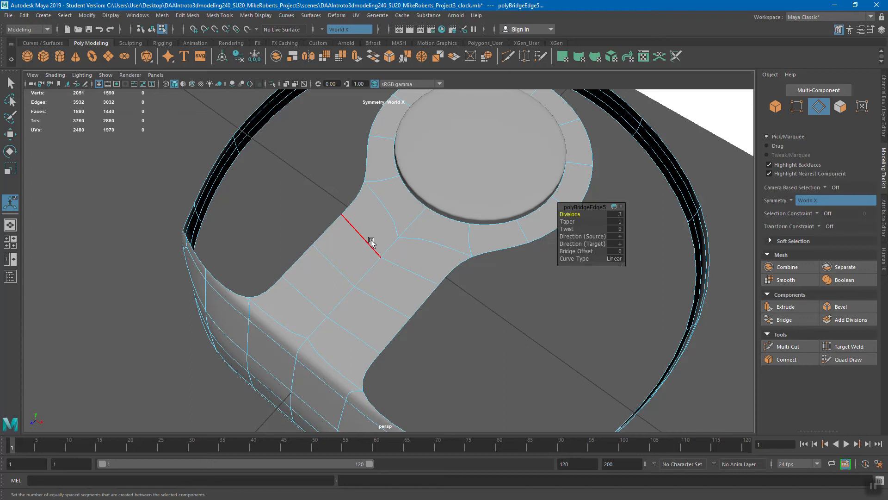
pyautogui.keyDown('alt'); pyautogui.moveTo(392, 278); pyautogui.dragTo(428, 254); pyautogui.keyUp('alt')
pyautogui.keyDown('alt'); pyautogui.moveTo(429, 254); pyautogui.dragTo(394, 286, button='middle'); pyautogui.keyUp('alt')
# - Undo the bridge between ring and panel, and turn symmetry off
pyautogui.hotkey('ctrl', 'z')
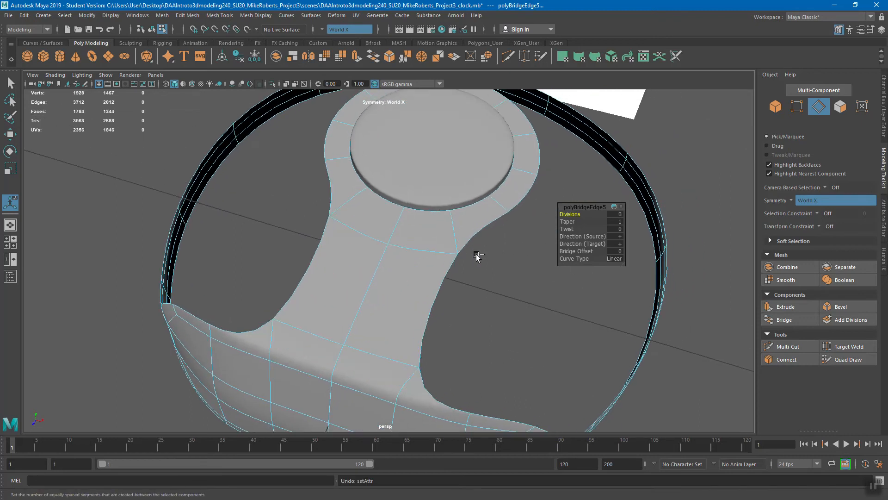
pyautogui.hotkey('ctrl', 'z')
pyautogui.click(793, 201)
pyautogui.click(800, 207)
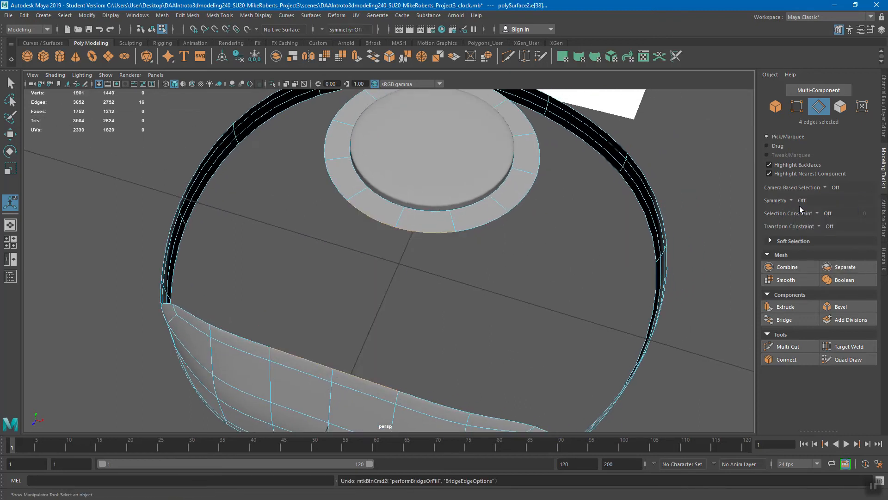
# - Bridge the selected ring and front panel edges again with Divisions set to 3
pyautogui.click(794, 320)
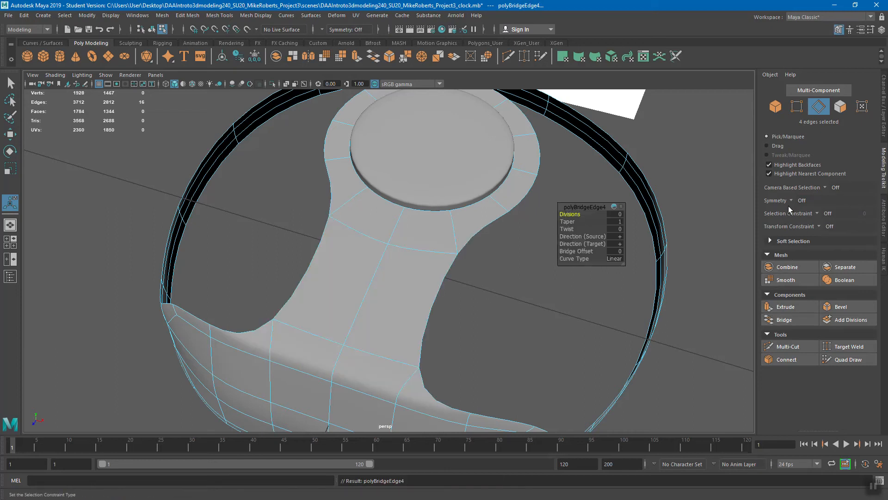
pyautogui.moveTo(572, 214); pyautogui.dragTo(583, 213)
pyautogui.keyDown('alt'); pyautogui.moveTo(419, 255); pyautogui.dragTo(332, 254); pyautogui.keyUp('alt')
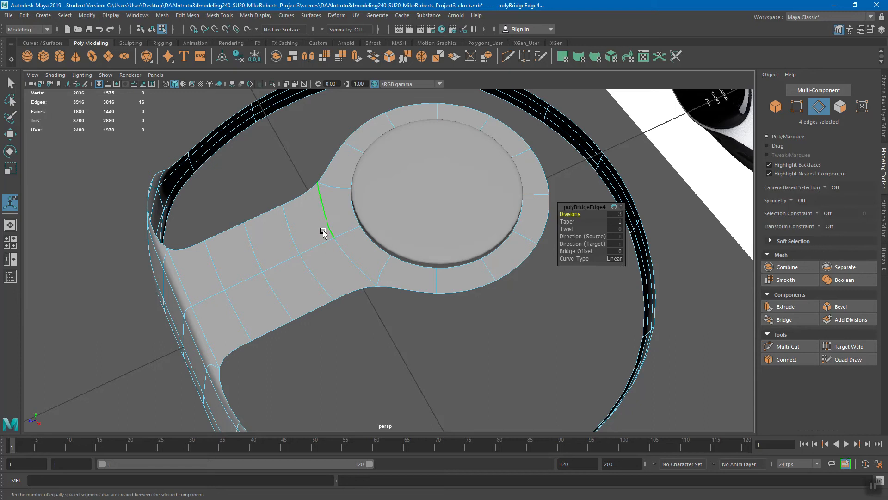
# - With World X symmetry on, bridge the dial ring's rear outer edges to the band's rear upper edges using 2 Divisions
pyautogui.keyDown('alt'); pyautogui.moveTo(201, 299); pyautogui.dragTo(416, 245); pyautogui.keyUp('alt')
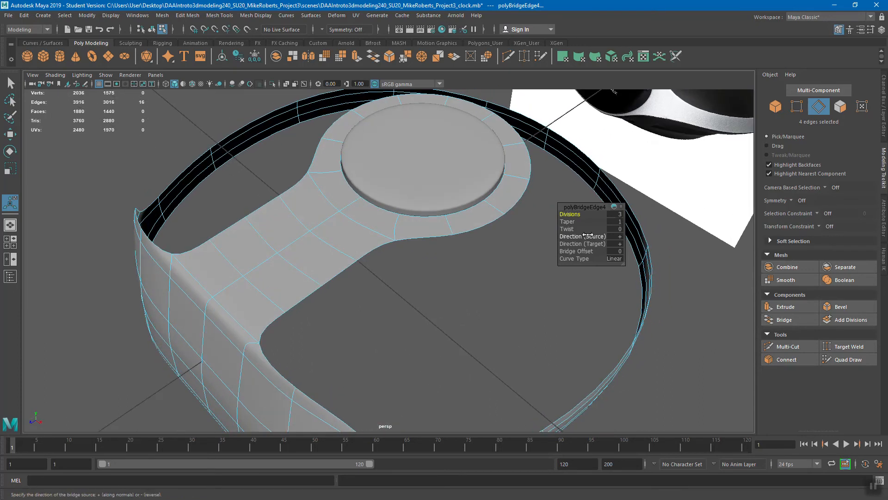
pyautogui.keyDown('alt'); pyautogui.moveTo(323, 231); pyautogui.dragTo(607, 119); pyautogui.keyUp('alt')
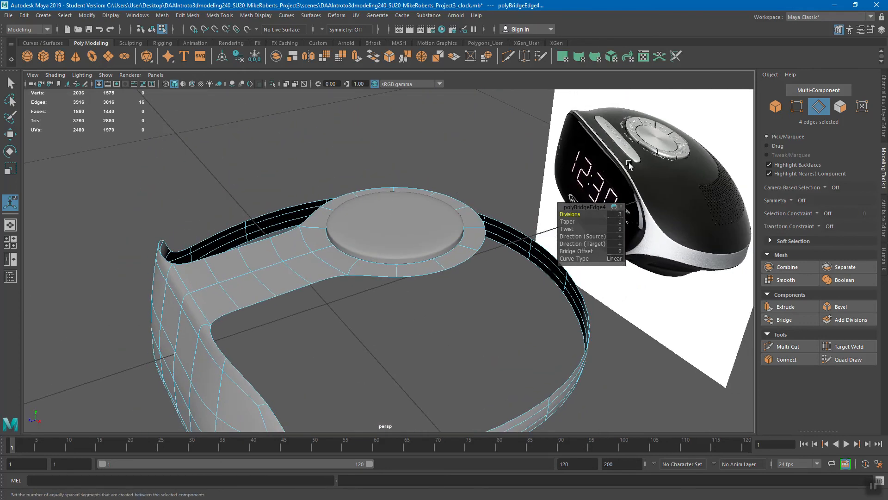
pyautogui.keyDown('alt'); pyautogui.moveTo(309, 236); pyautogui.dragTo(395, 241); pyautogui.keyUp('alt')
pyautogui.click(793, 201)
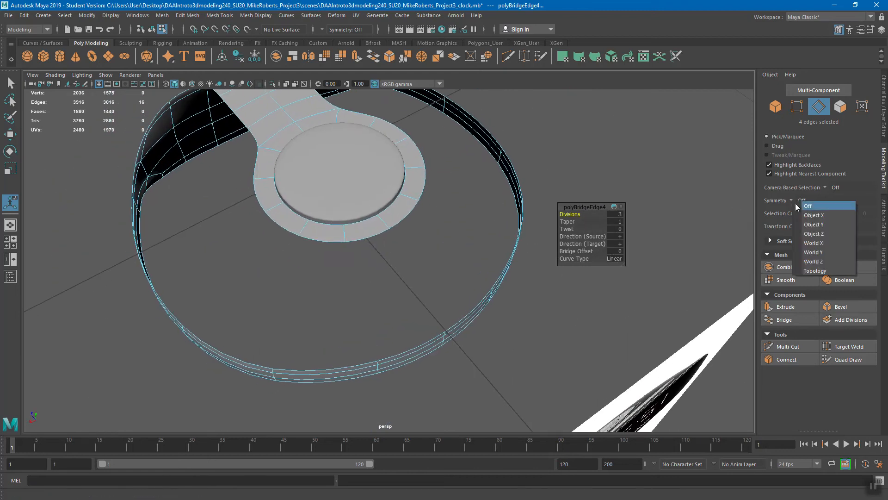
pyautogui.click(810, 243)
pyautogui.keyDown('alt'); pyautogui.moveTo(400, 238); pyautogui.dragTo(372, 224); pyautogui.keyUp('alt')
pyautogui.click(373, 222)
pyautogui.keyDown('shift'); pyautogui.click(390, 338); pyautogui.keyUp('shift')
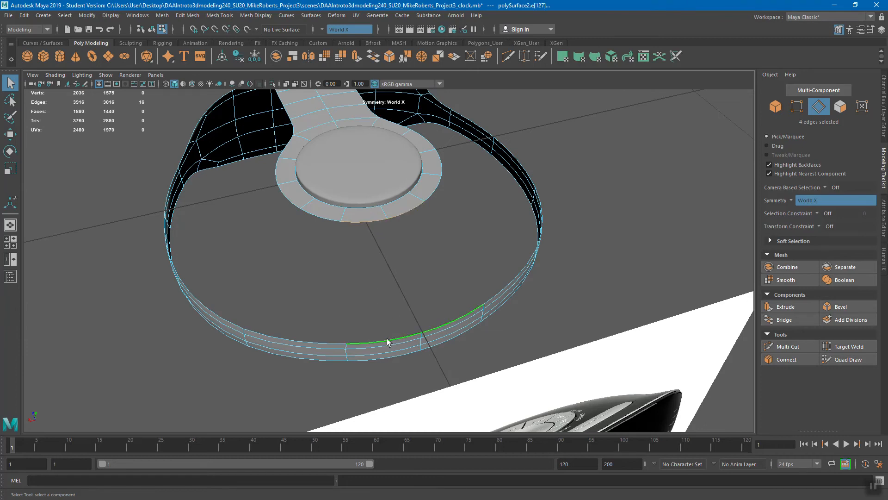
pyautogui.click(794, 319)
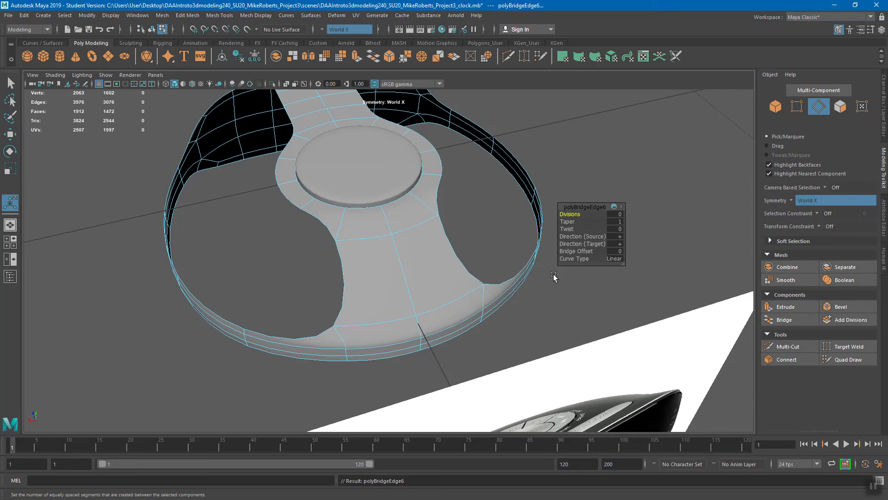
pyautogui.moveTo(576, 214); pyautogui.dragTo(583, 213)
pyautogui.keyDown('alt'); pyautogui.moveTo(363, 244); pyautogui.dragTo(435, 244, button='right'); pyautogui.keyUp('alt')
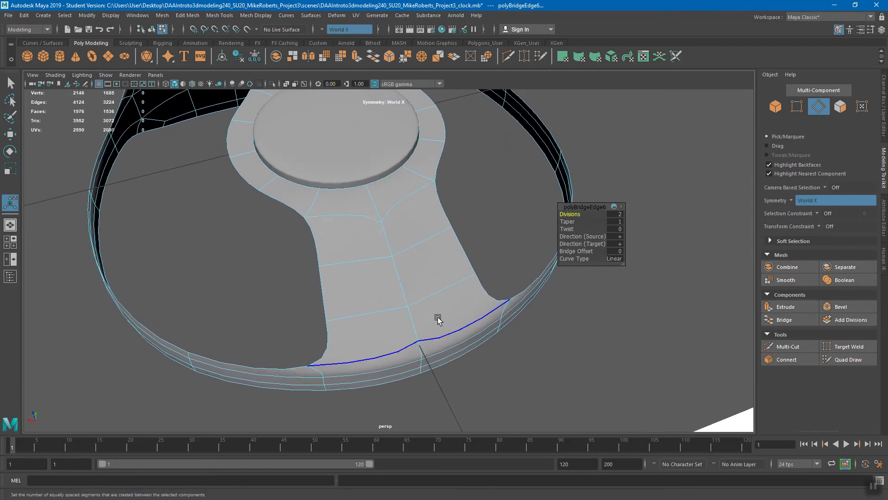
pyautogui.keyDown('alt'); pyautogui.moveTo(420, 317); pyautogui.dragTo(398, 297); pyautogui.keyUp('alt')
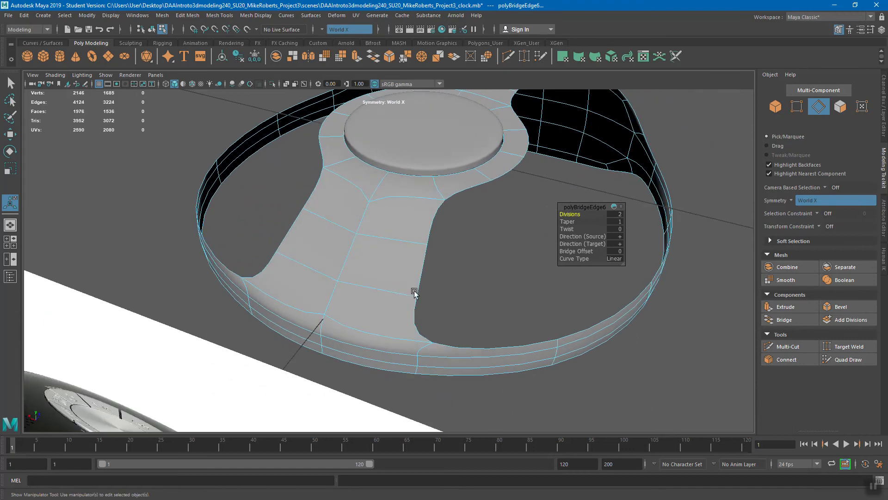
# - Return to object selection and inspect the bridged top surface from the rear and front
pyautogui.press('q')
pyautogui.moveTo(415, 223); pyautogui.dragTo(436, 209, button='right')
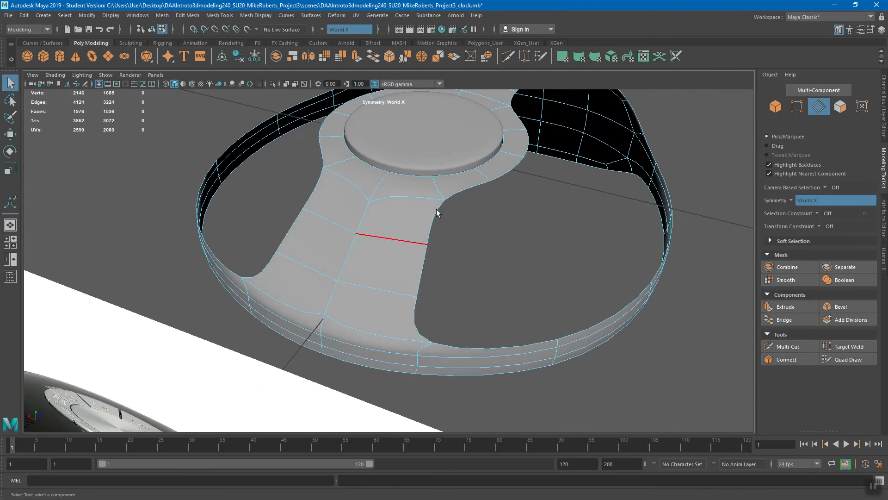
pyautogui.moveTo(445, 263)
pyautogui.keyDown('alt'); pyautogui.mouseDown()
pyautogui.moveTo(448, 278)
pyautogui.moveTo(438, 268)
pyautogui.mouseUp(); pyautogui.keyUp('alt')
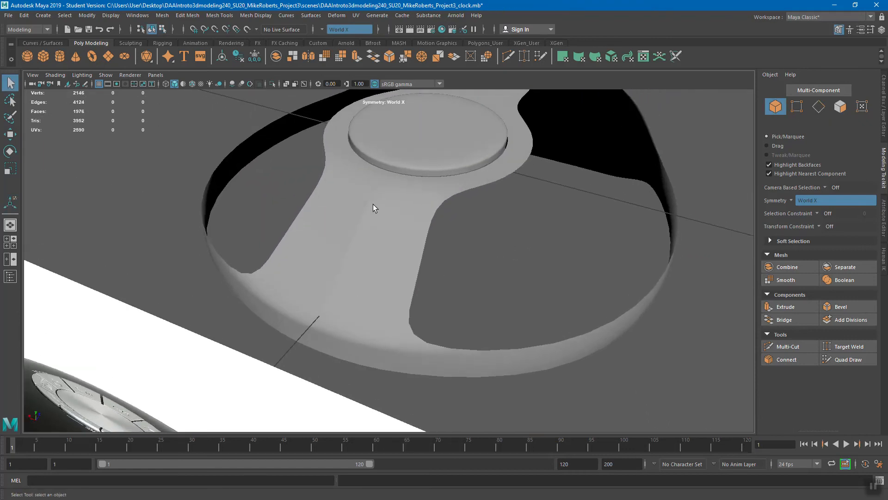
pyautogui.click(358, 237)
pyautogui.keyDown('alt'); pyautogui.moveTo(358, 237); pyautogui.dragTo(411, 262); pyautogui.keyUp('alt')
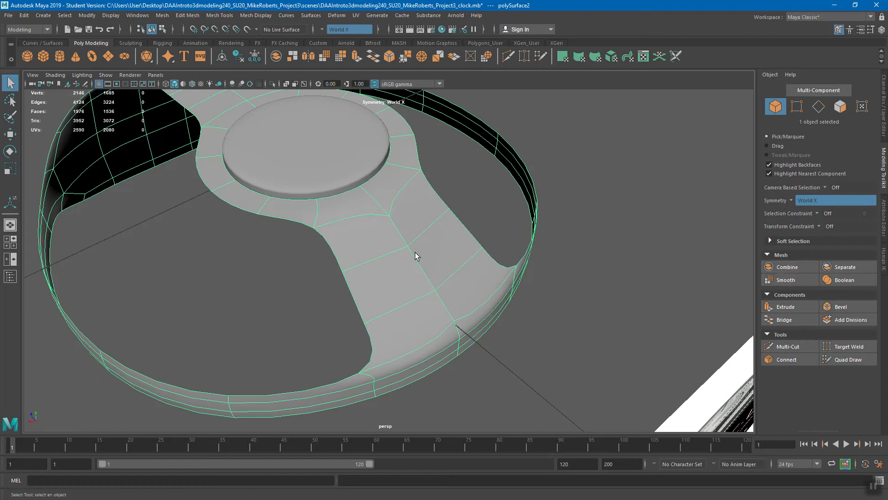
pyautogui.keyDown('alt'); pyautogui.moveTo(665, 226); pyautogui.dragTo(315, 231); pyautogui.keyUp('alt')
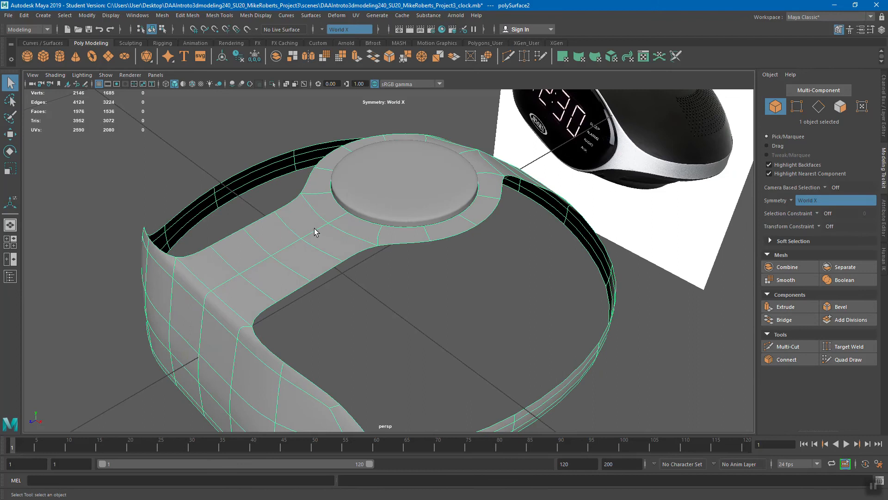
pyautogui.keyDown('alt'); pyautogui.moveTo(542, 204); pyautogui.dragTo(453, 263); pyautogui.keyUp('alt')
# - Turn symmetry off and try moving the rear bridge's centre edge along X to test its seam, undoing the moves
pyautogui.moveTo(454, 264); pyautogui.dragTo(444, 242, button='right')
pyautogui.click(433, 259)
pyautogui.press('w')
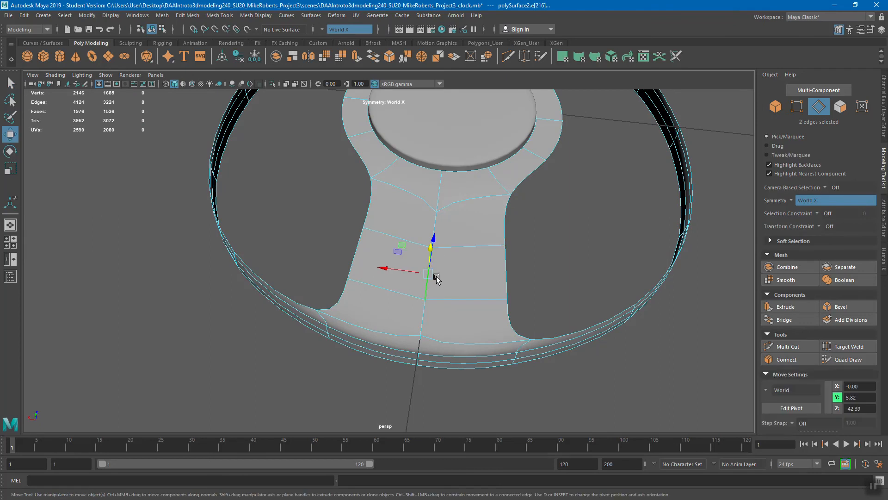
pyautogui.click(791, 200)
pyautogui.click(807, 204)
pyautogui.moveTo(398, 270); pyautogui.dragTo(338, 275)
pyautogui.hotkey('ctrl', 'z')
pyautogui.click(432, 263)
pyautogui.hotkey('ctrl', 'z')
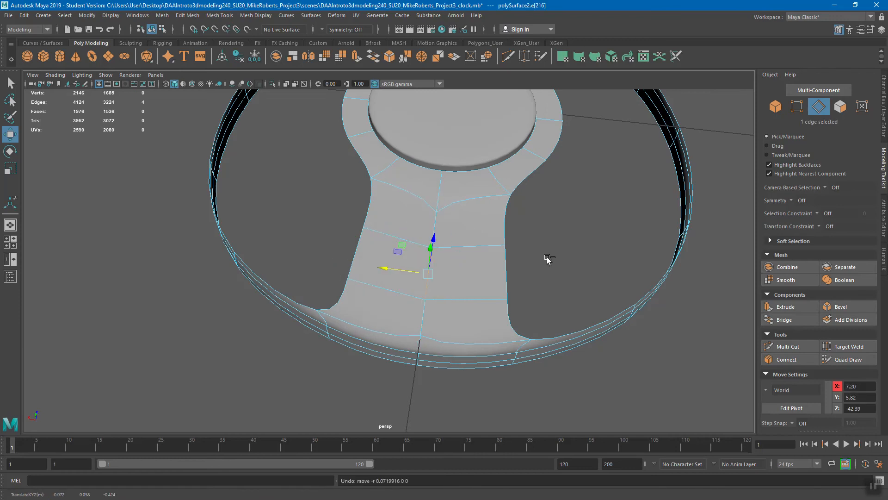
pyautogui.click(576, 258)
# - Turn World X symmetry back on and review the Merge Vertices options for a centre vertex of the rear bridge
pyautogui.click(792, 202)
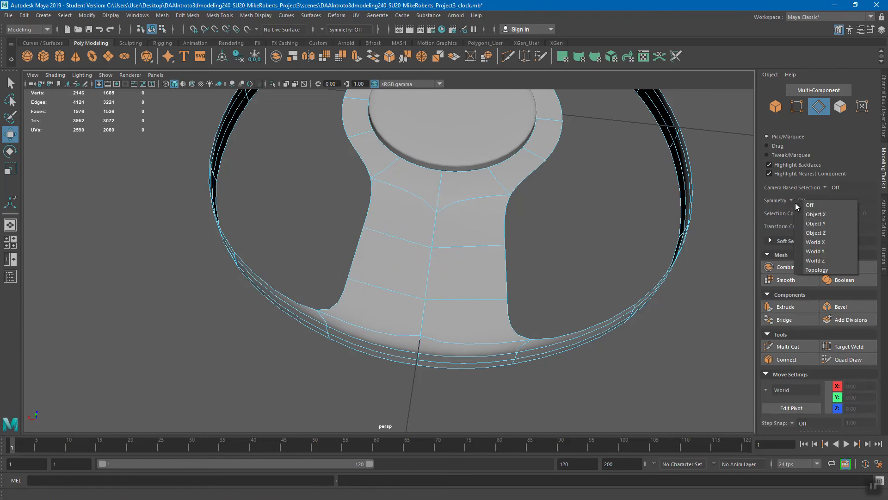
pyautogui.click(814, 241)
pyautogui.keyDown('alt'); pyautogui.moveTo(438, 242); pyautogui.dragTo(406, 238); pyautogui.keyUp('alt')
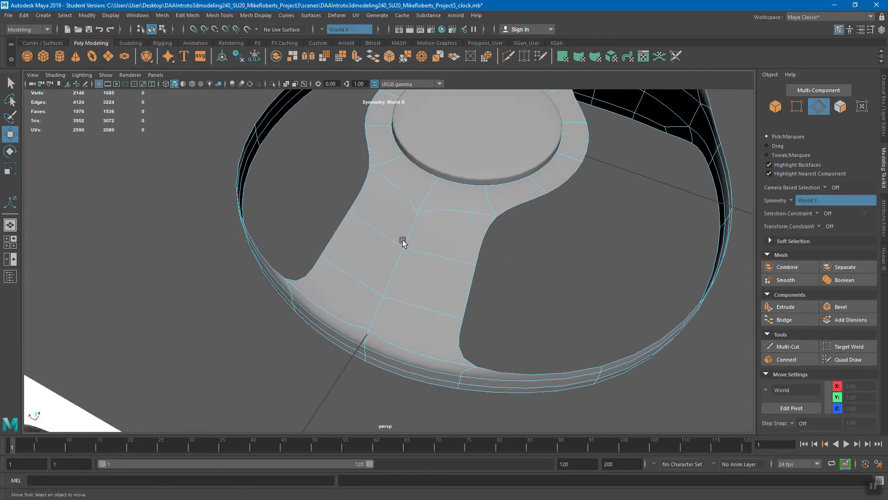
pyautogui.moveTo(403, 222); pyautogui.dragTo(369, 224, button='right')
pyautogui.moveTo(388, 230); pyautogui.dragTo(416, 250)
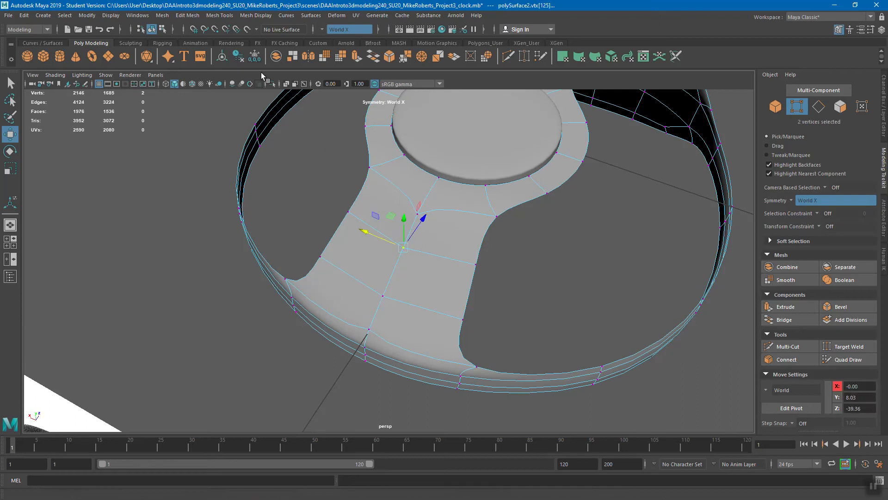
pyautogui.click(191, 16)
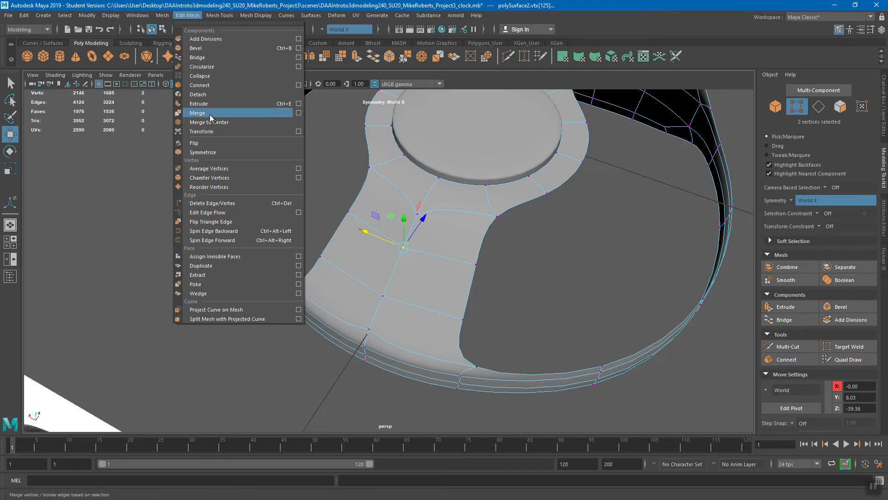
pyautogui.click(298, 113)
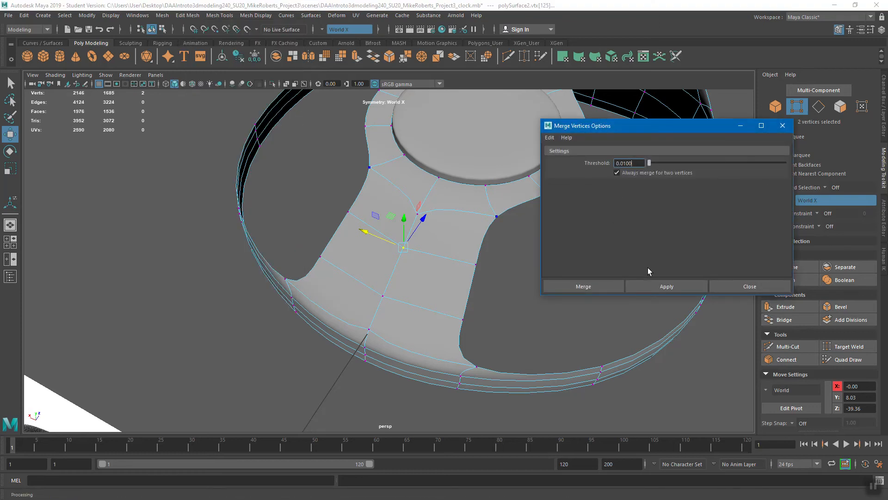
pyautogui.click(722, 286)
# - Select the overlapping vertices at the two inner points of the rear bridge's centre line
pyautogui.moveTo(370, 234); pyautogui.dragTo(431, 301)
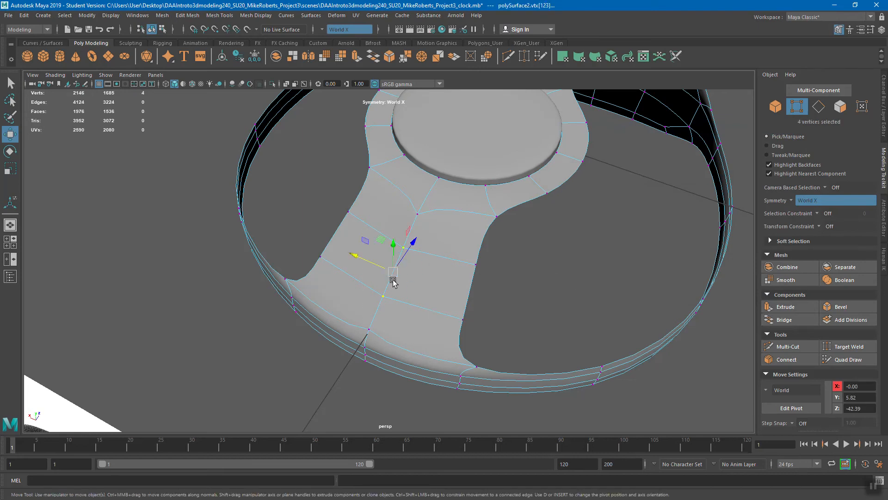
pyautogui.press('q')
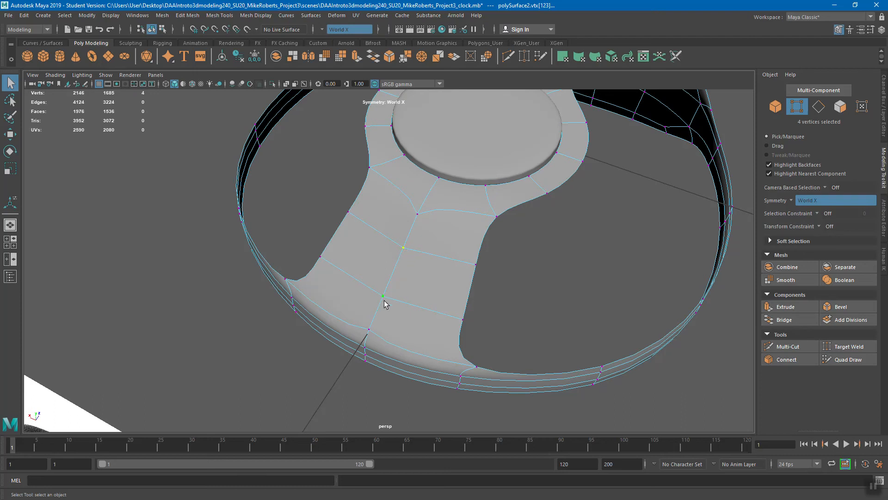
pyautogui.click(398, 278)
pyautogui.keyDown('alt'); pyautogui.moveTo(398, 278); pyautogui.dragTo(447, 314); pyautogui.keyUp('alt')
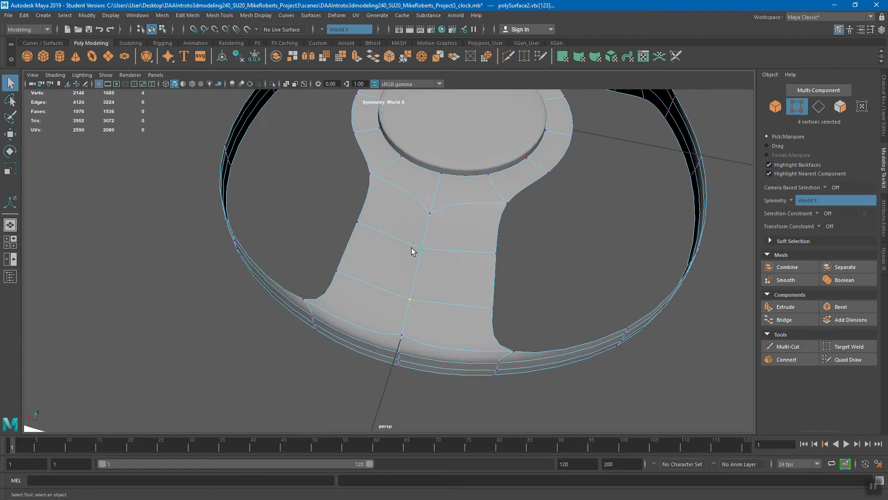
# - Try to merge the selected centre-line vertices through the Merge Vertices options, and undo the merge
pyautogui.click(188, 15)
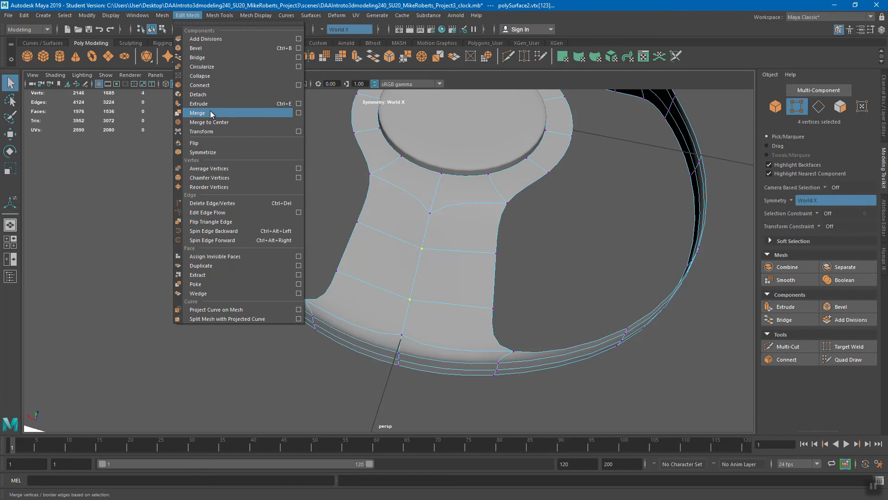
pyautogui.click(298, 113)
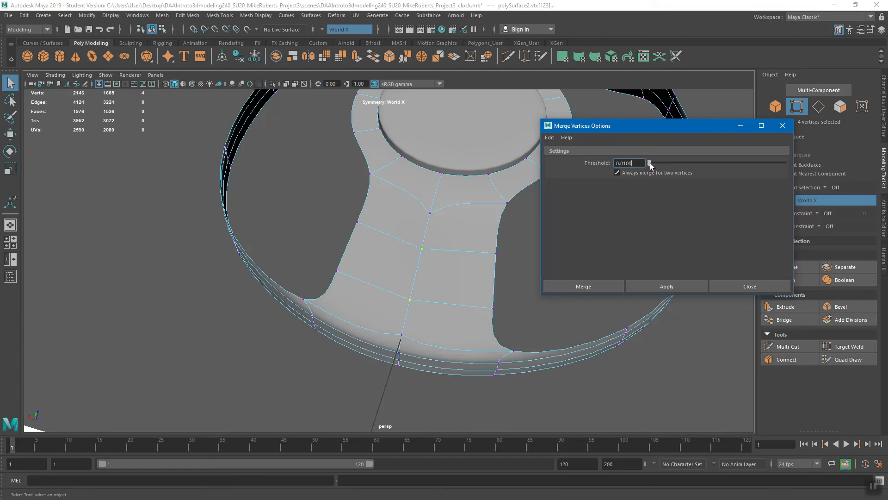
pyautogui.click(593, 285)
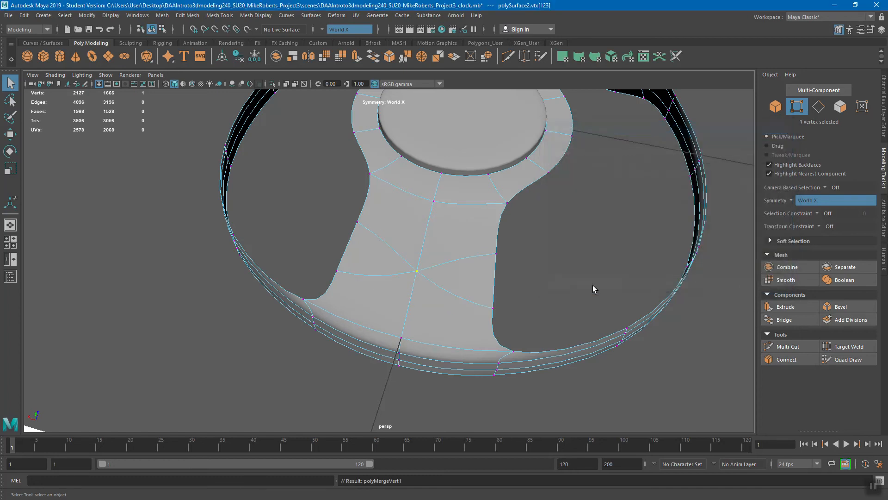
pyautogui.hotkey('ctrl', 'z')
pyautogui.hotkey('ctrl', 'z')
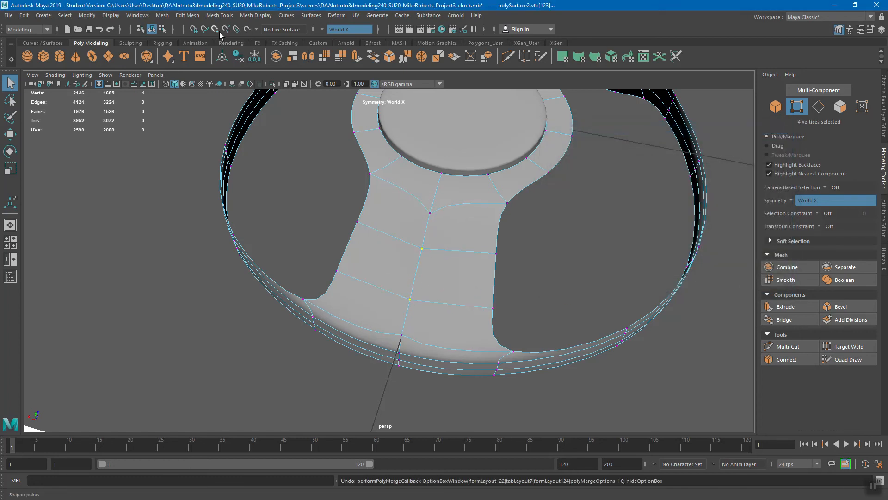
# - Merge the selected overlapping centre-line vertices with a Threshold of 0.01
pyautogui.click(198, 17)
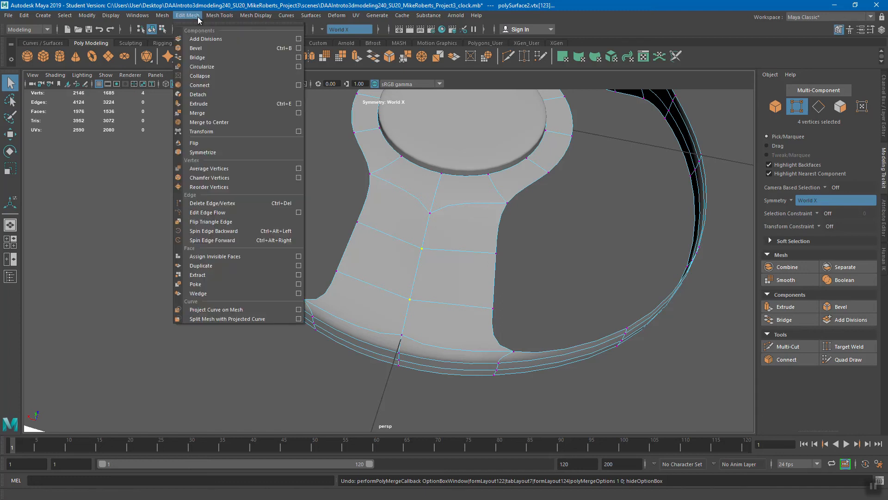
pyautogui.click(299, 112)
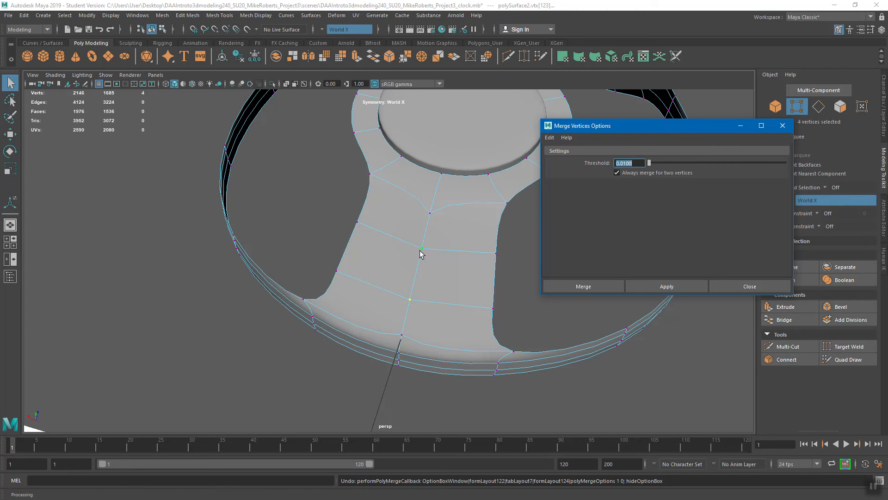
pyautogui.click(584, 285)
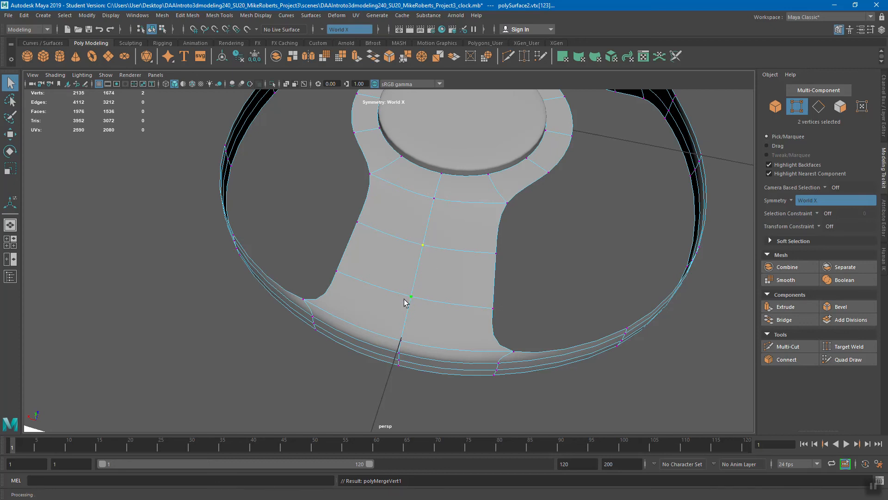
# - Try Merge to Center on the upper side-border vertices of the rear bridge, and undo it
pyautogui.click(188, 16)
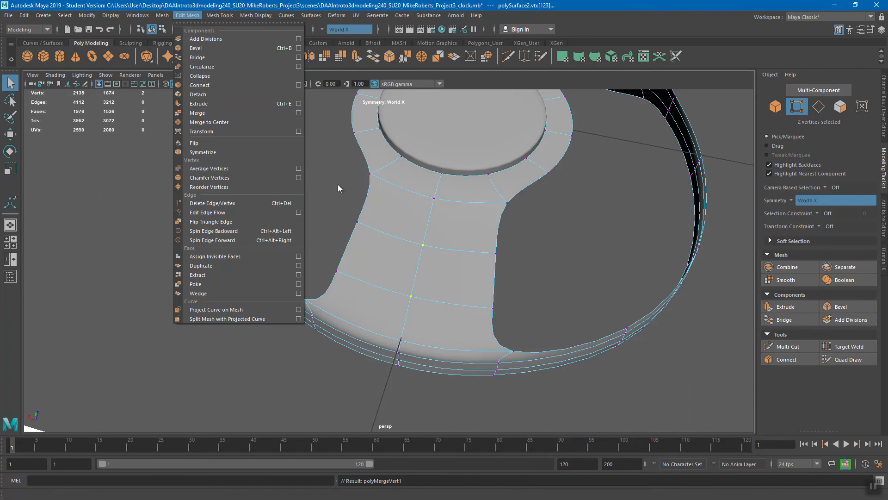
pyautogui.moveTo(339, 162); pyautogui.dragTo(375, 235)
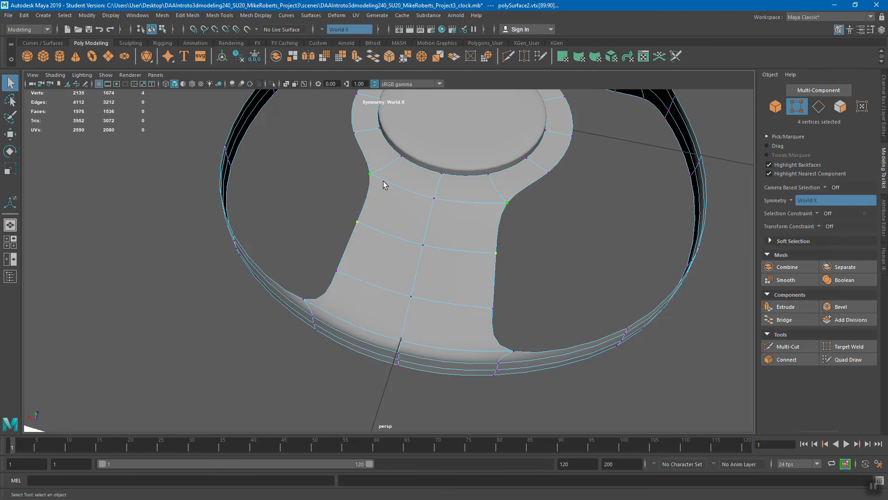
pyautogui.click(220, 15)
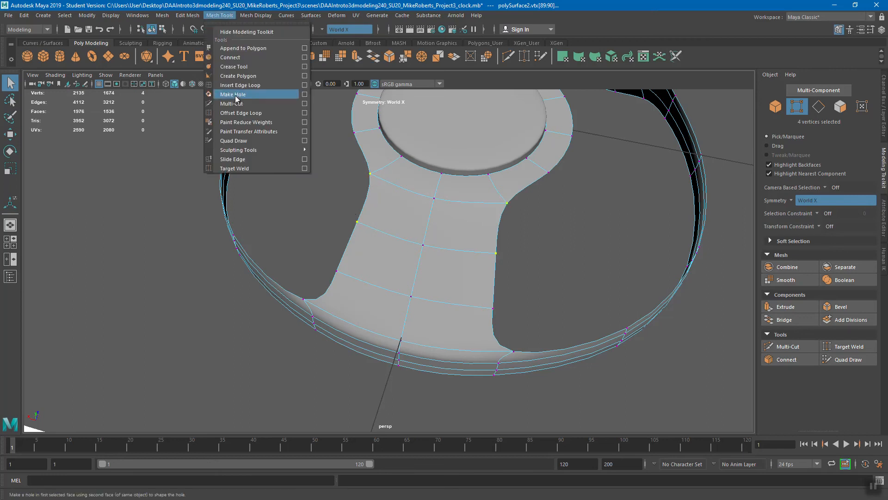
pyautogui.moveTo(189, 15)
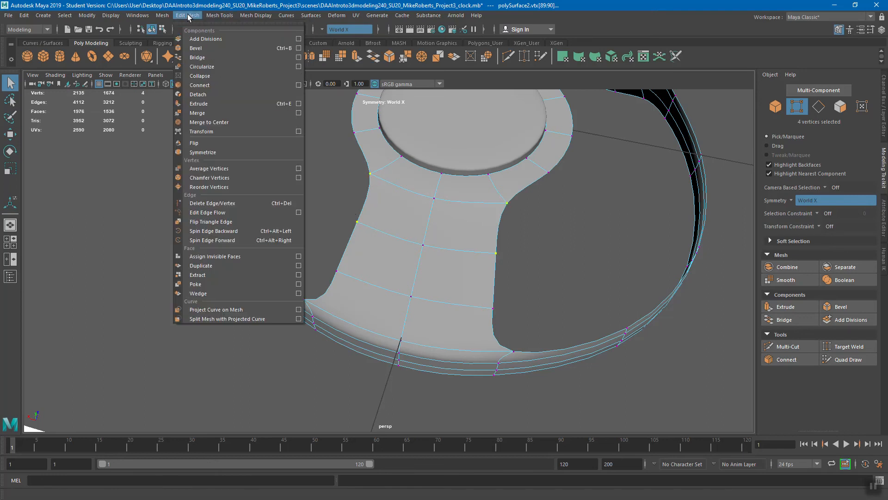
pyautogui.click(221, 123)
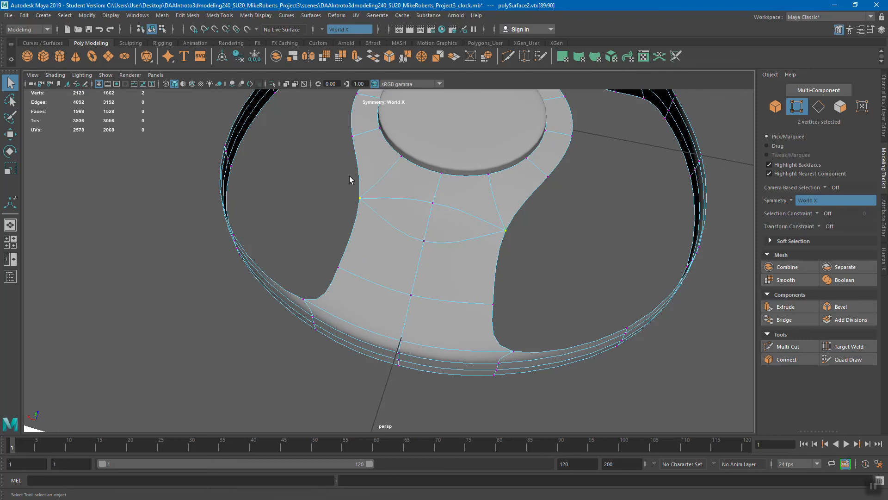
pyautogui.hotkey('ctrl', 'z')
pyautogui.hotkey('ctrl', 'z')
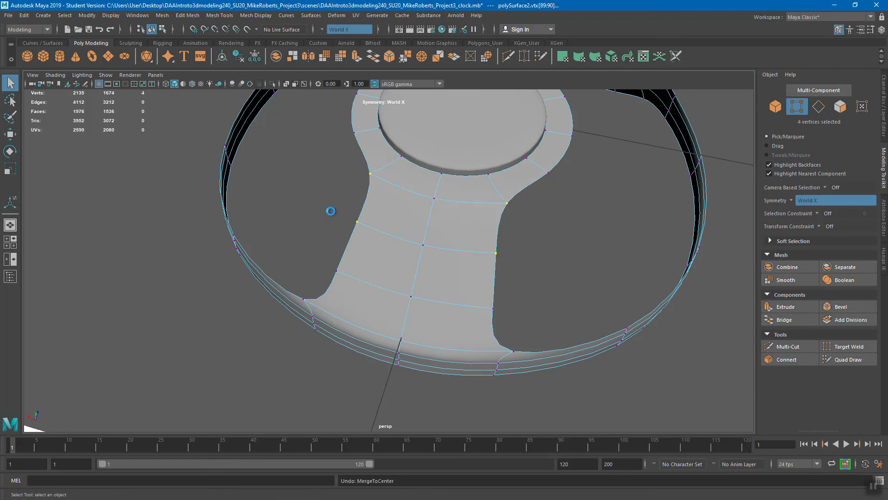
pyautogui.keyDown('alt'); pyautogui.moveTo(339, 225); pyautogui.dragTo(291, 180); pyautogui.keyUp('alt')
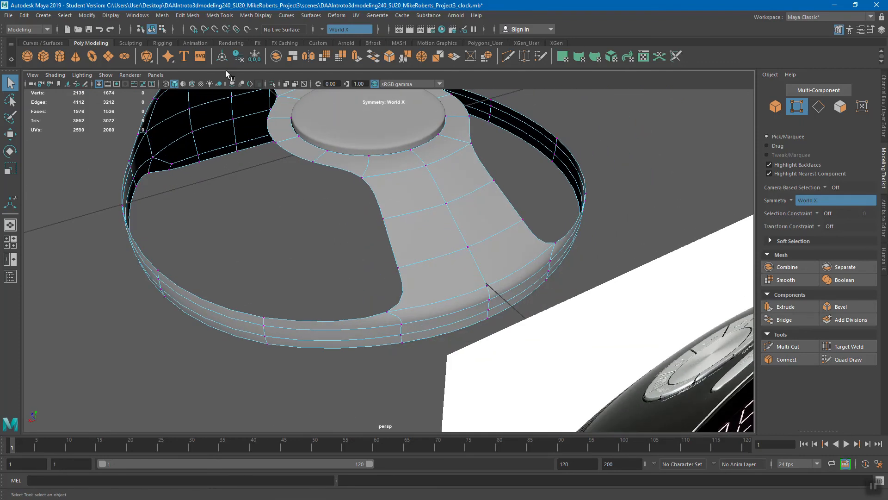
pyautogui.click(187, 15)
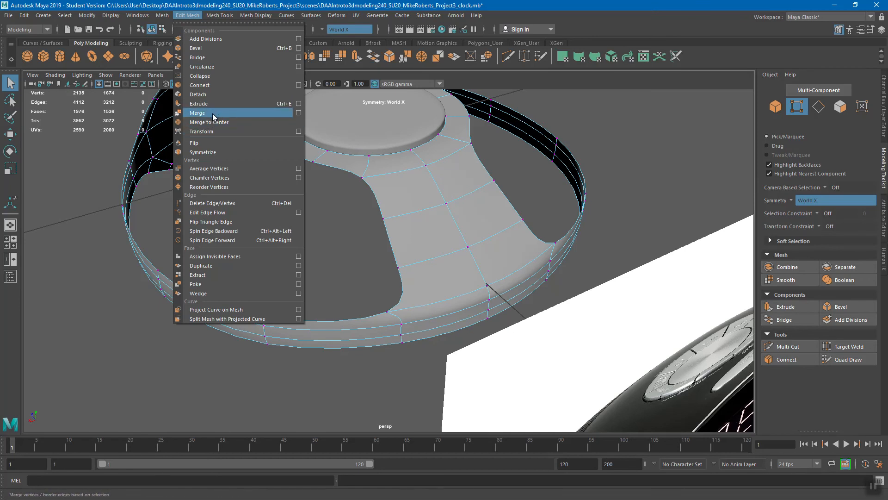
pyautogui.keyDown('alt'); pyautogui.moveTo(519, 253); pyautogui.dragTo(425, 240); pyautogui.keyUp('alt')
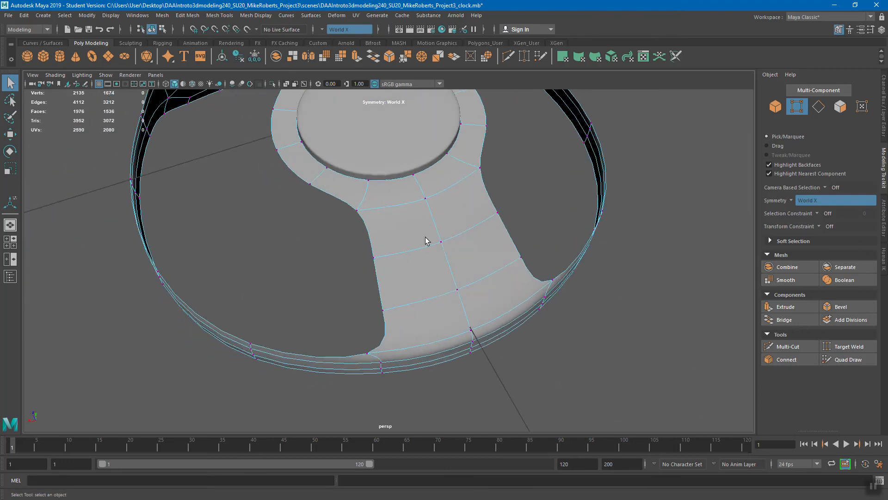
pyautogui.keyDown('alt'); pyautogui.moveTo(459, 284); pyautogui.dragTo(531, 230); pyautogui.keyUp('alt')
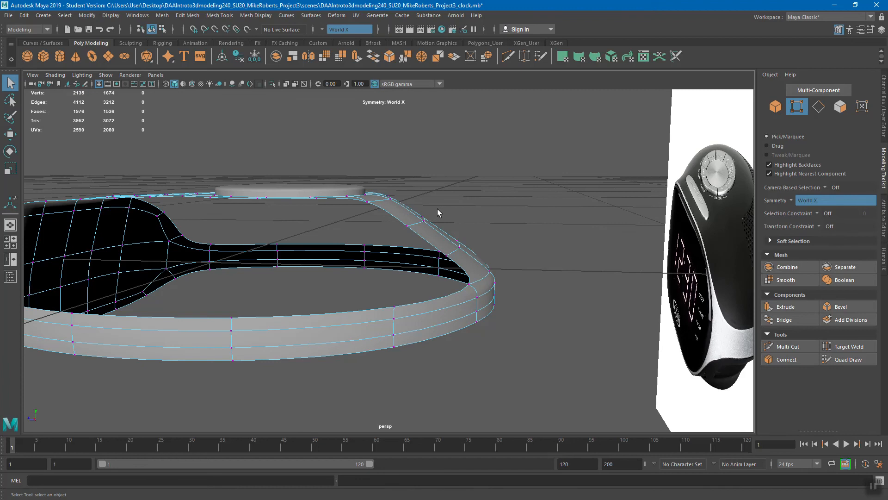
pyautogui.keyDown('alt'); pyautogui.moveTo(438, 212); pyautogui.dragTo(396, 209); pyautogui.keyUp('alt')
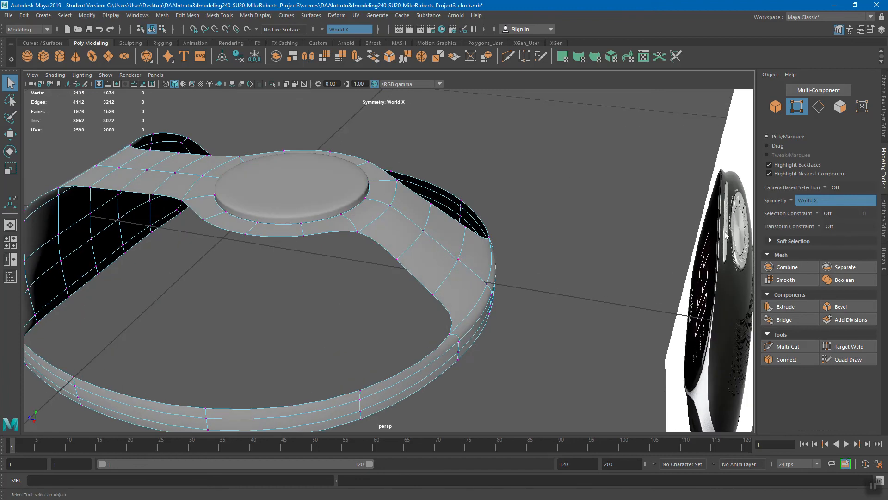
pyautogui.keyDown('alt'); pyautogui.moveTo(436, 241); pyautogui.dragTo(407, 226); pyautogui.keyUp('alt')
pyautogui.click(188, 15)
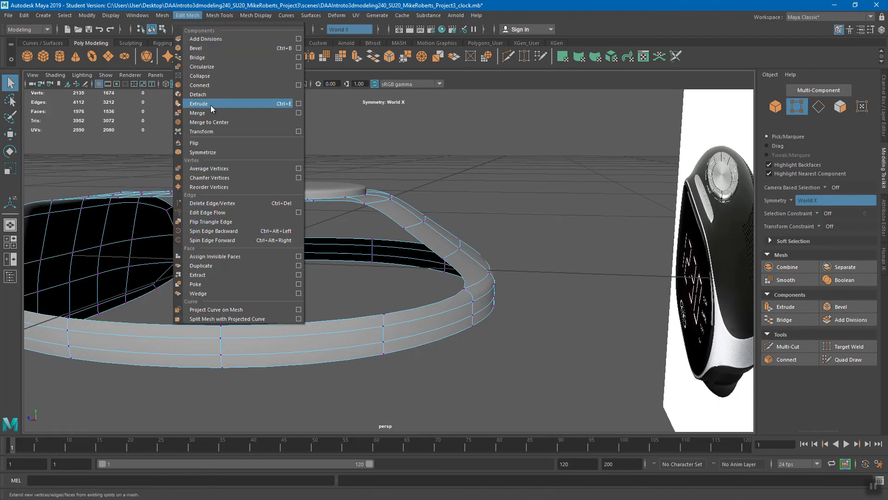
pyautogui.keyDown('alt'); pyautogui.moveTo(402, 200); pyautogui.dragTo(405, 249); pyautogui.keyUp('alt')
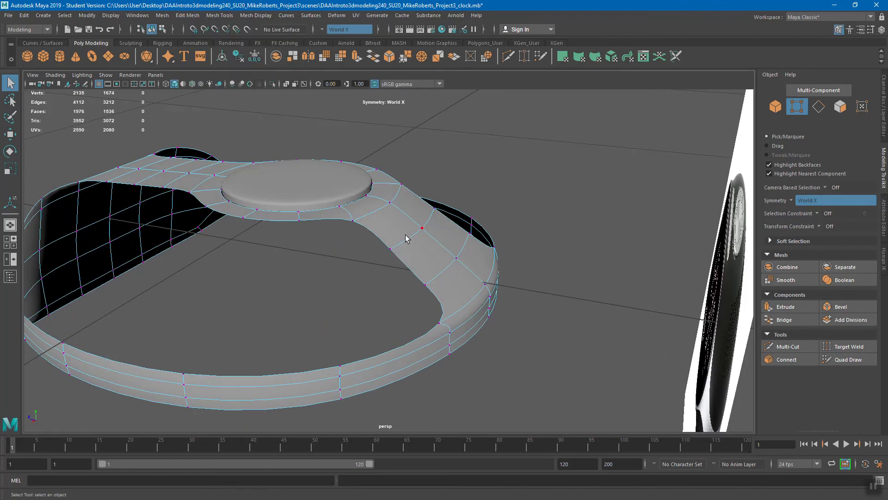
# - Select the upper cross edge of the rear bridge and move it outward to round the slope
pyautogui.moveTo(406, 236); pyautogui.dragTo(406, 201, button='right')
pyautogui.click(403, 228)
pyautogui.keyDown('alt'); pyautogui.moveTo(401, 238); pyautogui.dragTo(414, 225); pyautogui.keyUp('alt')
pyautogui.press('w')
pyautogui.moveTo(392, 191); pyautogui.dragTo(452, 200)
pyautogui.keyDown('alt'); pyautogui.moveTo(452, 199); pyautogui.dragTo(341, 195, button='middle'); pyautogui.keyUp('alt')
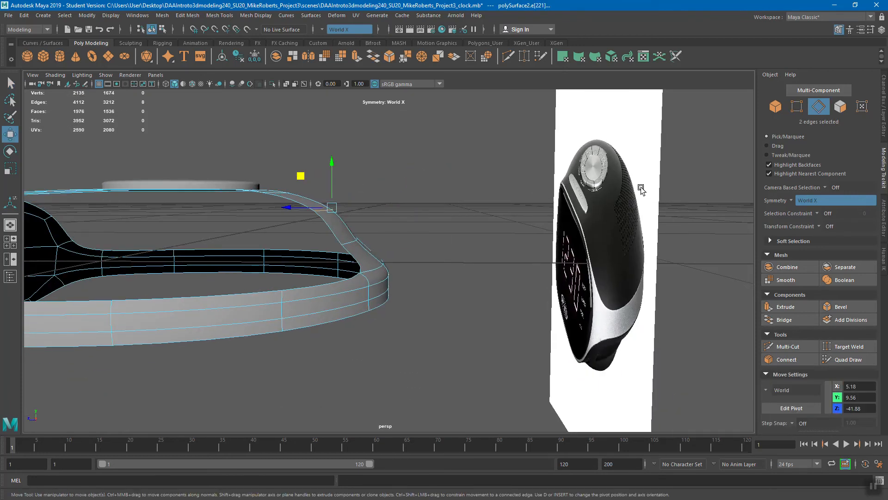
# - Raise the lower cross edge of the rear bridge up and outward, and compare the curve with and without smooth preview
pyautogui.click(351, 241)
pyautogui.moveTo(319, 211); pyautogui.dragTo(329, 192)
pyautogui.press('1')
pyautogui.keyDown('alt'); pyautogui.moveTo(380, 205); pyautogui.dragTo(388, 227); pyautogui.keyUp('alt')
pyautogui.press('3')
pyautogui.keyDown('alt'); pyautogui.moveTo(331, 204); pyautogui.dragTo(313, 235); pyautogui.keyUp('alt')
pyautogui.click(260, 212)
pyautogui.keyDown('alt'); pyautogui.moveTo(259, 212); pyautogui.dragTo(309, 221); pyautogui.keyUp('alt')
# - Bridge the outer edges on the dial ring's side to the facing edges of the side band, with 2 divisions
pyautogui.keyDown('alt'); pyautogui.moveTo(354, 260); pyautogui.dragTo(390, 222); pyautogui.keyUp('alt')
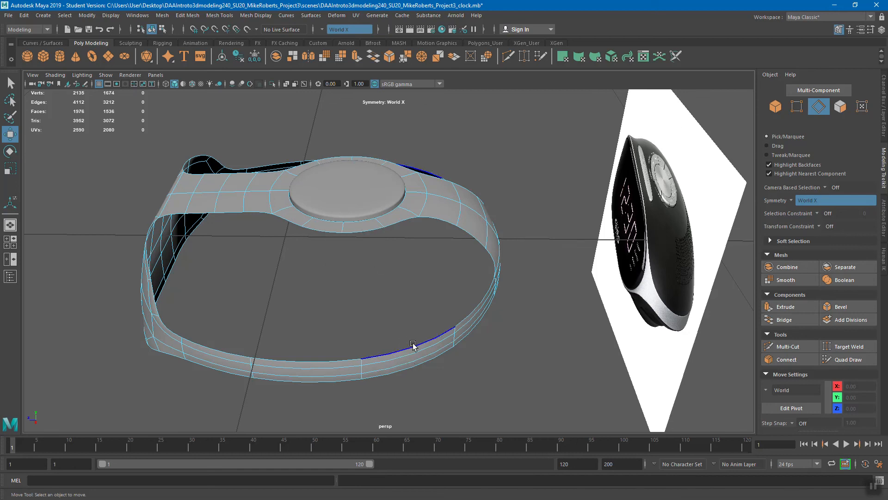
pyautogui.keyDown('alt'); pyautogui.moveTo(366, 234); pyautogui.dragTo(343, 212); pyautogui.keyUp('alt')
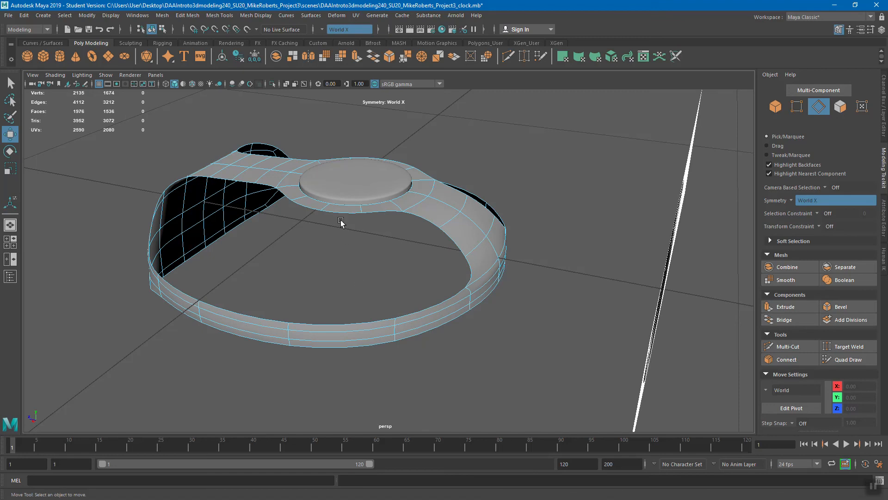
pyautogui.keyDown('alt'); pyautogui.moveTo(339, 260); pyautogui.dragTo(353, 244); pyautogui.keyUp('alt')
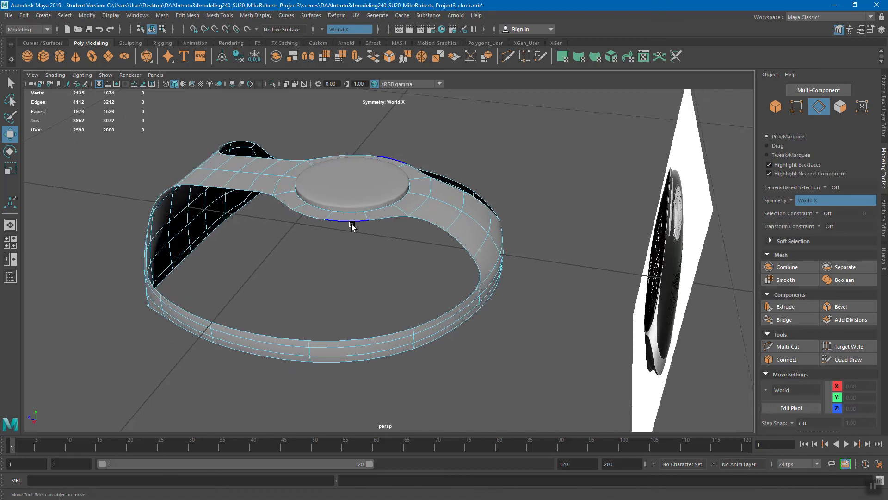
pyautogui.click(390, 334)
pyautogui.keyDown('shift'); pyautogui.click(390, 334); pyautogui.keyUp('shift')
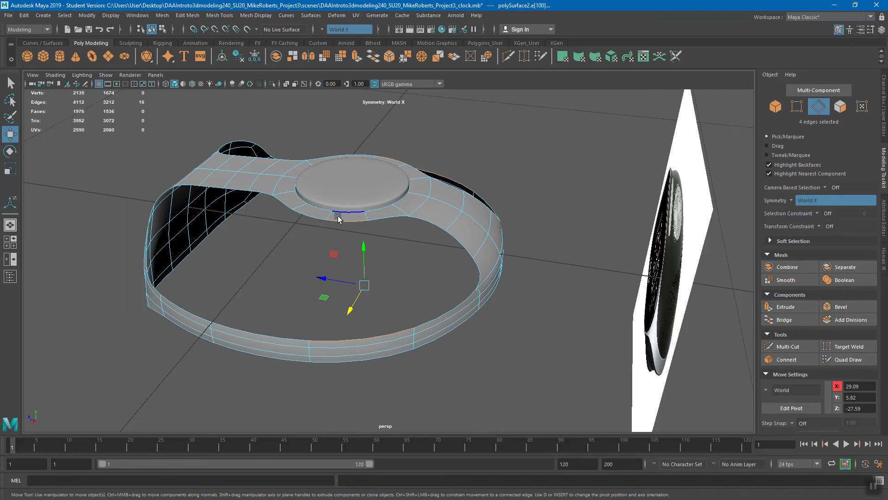
pyautogui.click(784, 319)
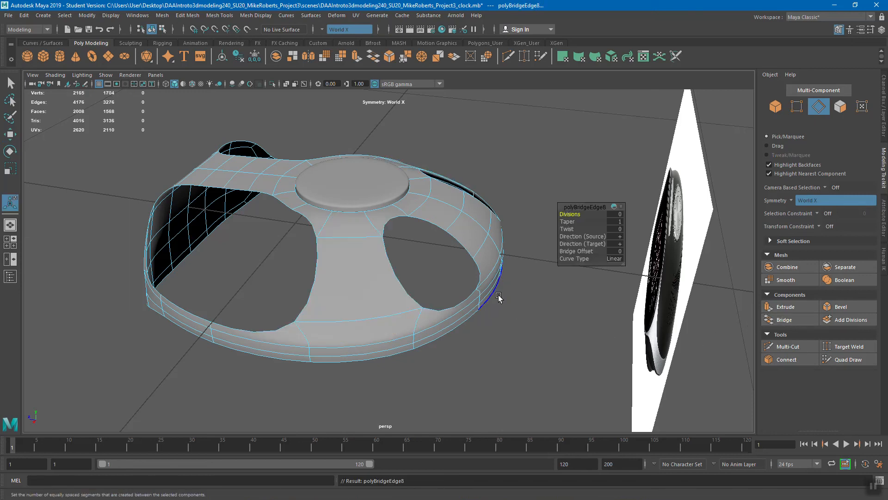
pyautogui.moveTo(578, 216); pyautogui.dragTo(587, 216)
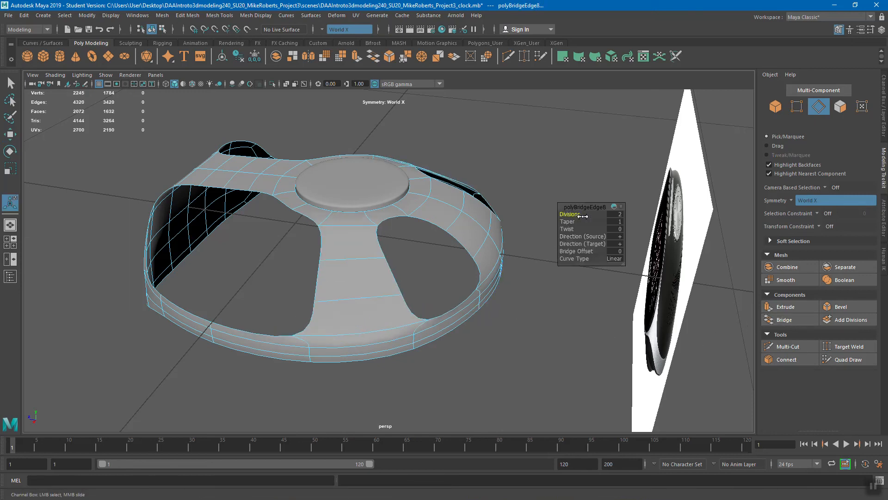
pyautogui.keyDown('alt'); pyautogui.moveTo(468, 263); pyautogui.dragTo(452, 232); pyautogui.keyUp('alt')
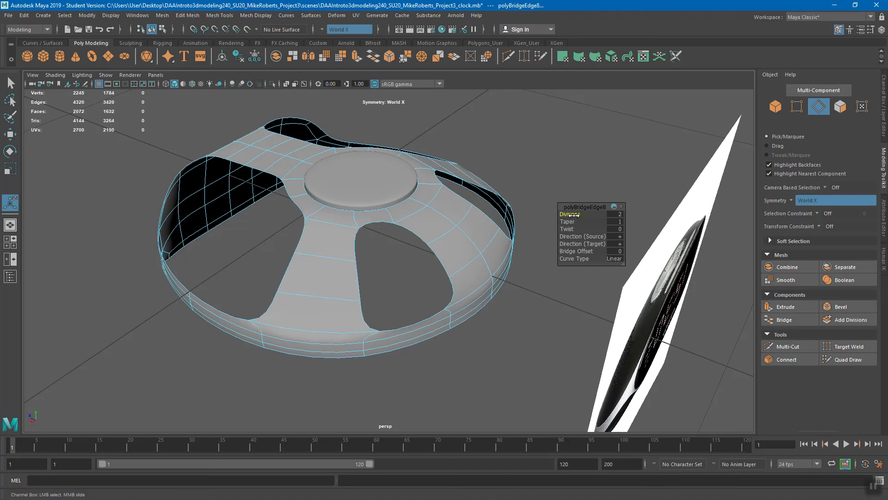
pyautogui.doubleClick(614, 214)
# - Adjust the cross edges of the new side bridge so that its strip curves evenly from the ring to the band
pyautogui.keyDown('alt'); pyautogui.moveTo(380, 236); pyautogui.dragTo(531, 326); pyautogui.keyUp('alt')
pyautogui.click(406, 251)
pyautogui.keyDown('alt'); pyautogui.moveTo(481, 241); pyautogui.dragTo(417, 241); pyautogui.keyUp('alt')
pyautogui.press('w')
pyautogui.keyDown('alt'); pyautogui.moveTo(456, 267); pyautogui.dragTo(439, 253); pyautogui.keyUp('alt')
pyautogui.click(405, 273)
pyautogui.keyDown('alt'); pyautogui.moveTo(438, 246); pyautogui.dragTo(324, 310); pyautogui.keyUp('alt')
pyautogui.click(363, 246)
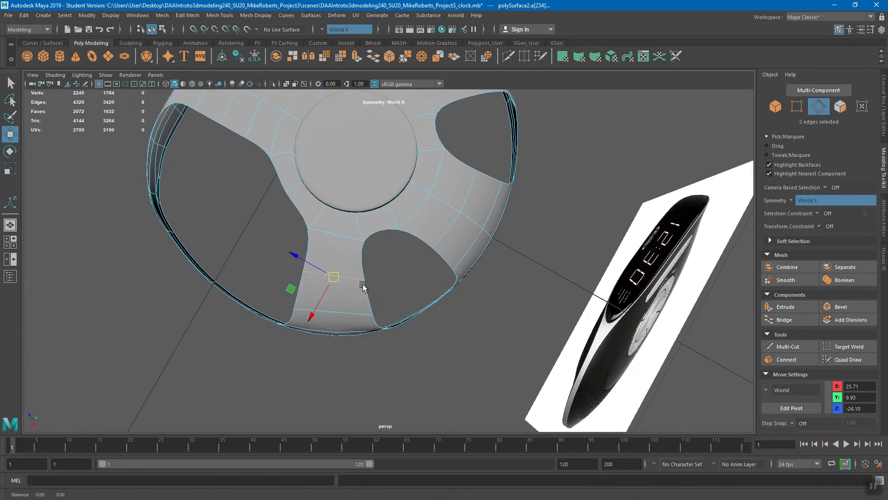
pyautogui.keyDown('alt'); pyautogui.moveTo(362, 284); pyautogui.dragTo(386, 292); pyautogui.keyUp('alt')
pyautogui.press('e')
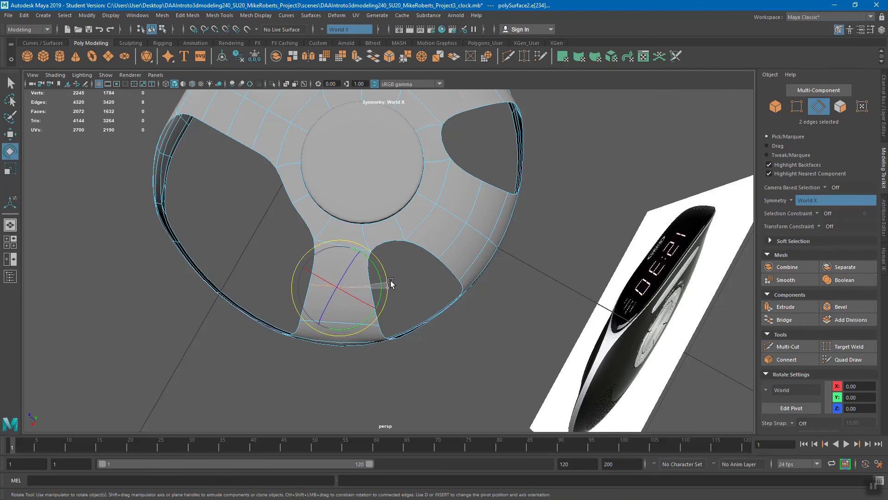
pyautogui.click(422, 299)
# - Select the facing side edges of the gap between the side and rear bridges, leaving out its outer rim, and bridge them
pyautogui.keyDown('alt'); pyautogui.moveTo(423, 300); pyautogui.dragTo(388, 271); pyautogui.keyUp('alt')
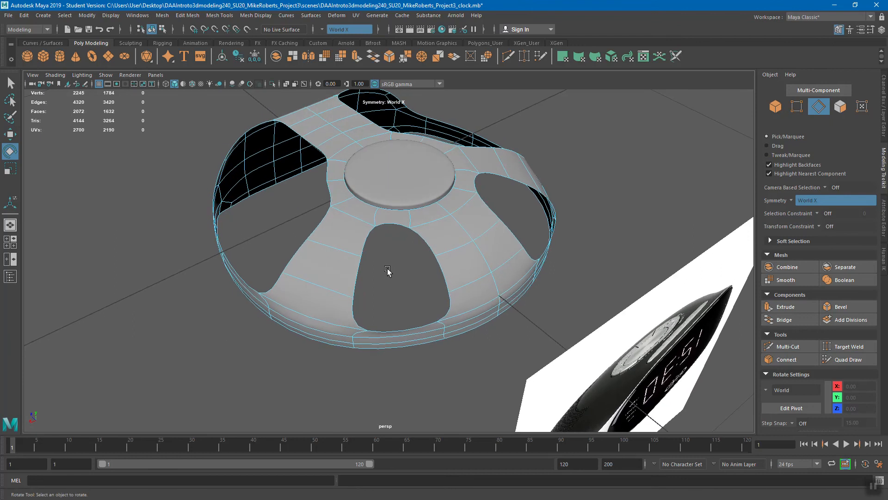
pyautogui.doubleClick(356, 273)
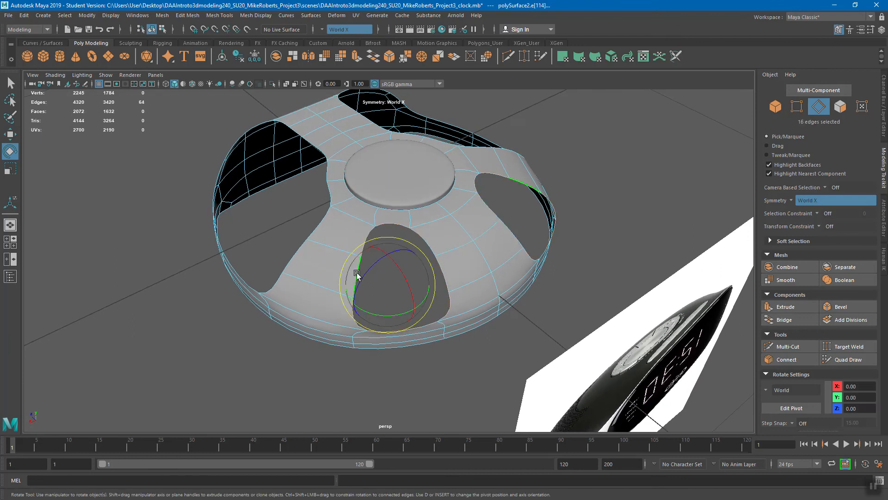
pyautogui.press('q')
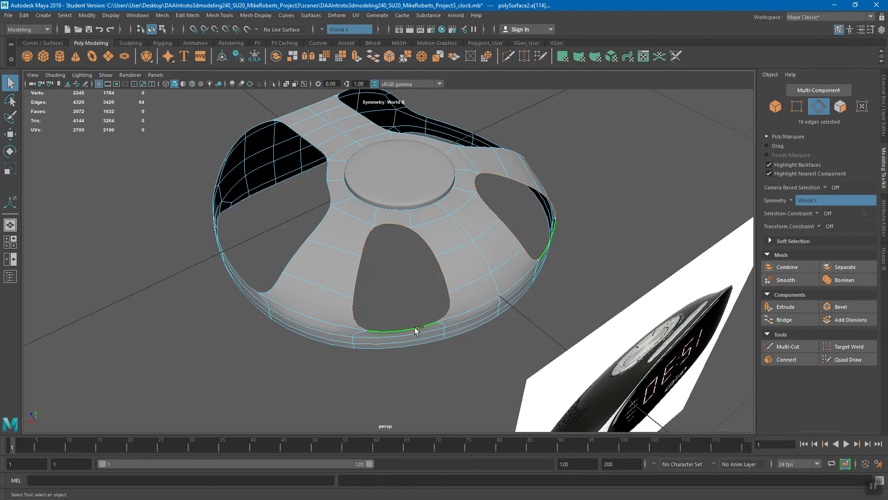
pyautogui.keyDown('ctrl'); pyautogui.click(415, 327); pyautogui.keyUp('ctrl')
pyautogui.click(367, 276)
pyautogui.doubleClick(358, 270)
pyautogui.keyDown('ctrl'); pyautogui.click(418, 326); pyautogui.keyUp('ctrl')
pyautogui.keyDown('alt'); pyautogui.moveTo(381, 300); pyautogui.dragTo(414, 277); pyautogui.keyUp('alt')
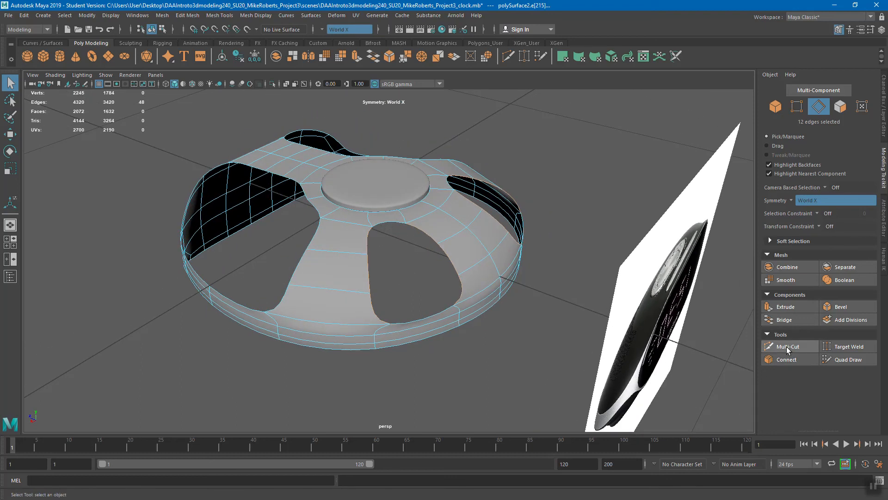
pyautogui.click(804, 321)
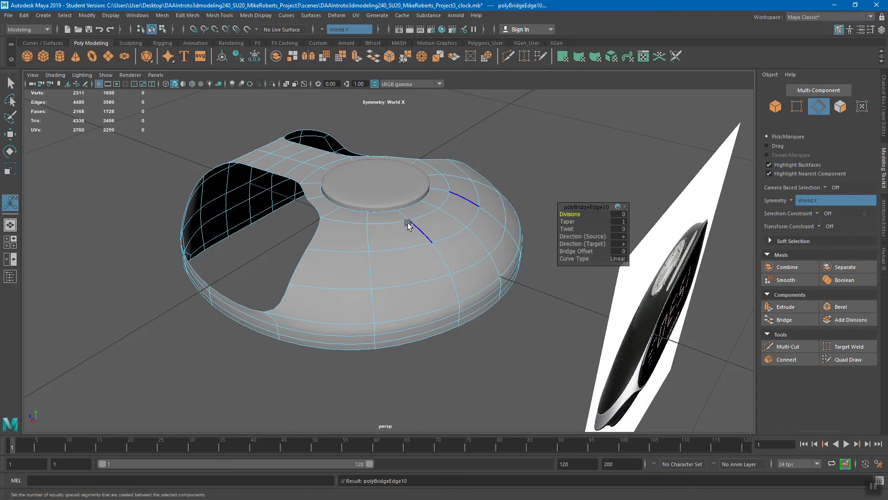
# - Try 1 division on the bridge filling the gap, and set Divisions back to 0
pyautogui.keyDown('alt'); pyautogui.moveTo(435, 283); pyautogui.dragTo(447, 316, button='right'); pyautogui.keyUp('alt')
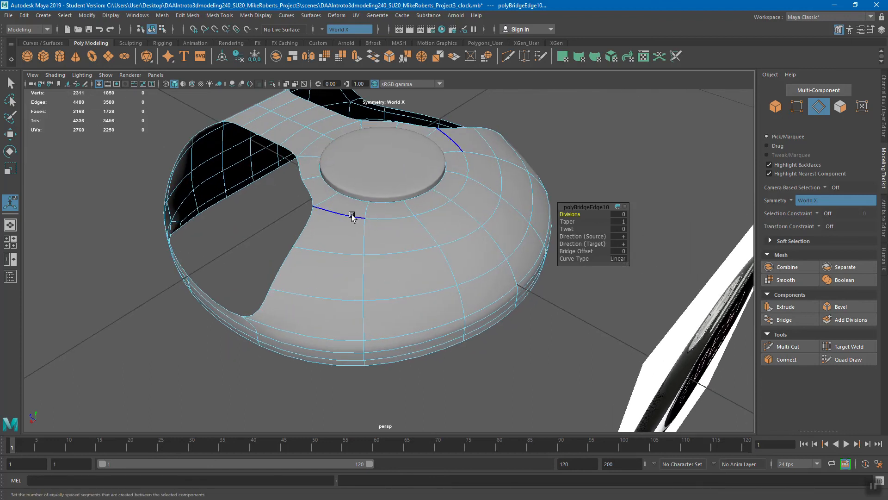
pyautogui.moveTo(574, 214); pyautogui.dragTo(584, 214)
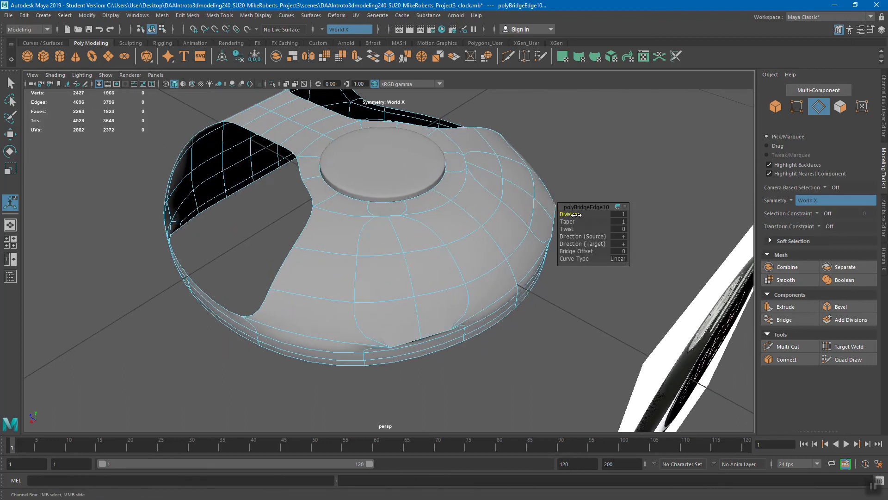
pyautogui.keyDown('alt'); pyautogui.moveTo(440, 279); pyautogui.dragTo(418, 305); pyautogui.keyUp('alt')
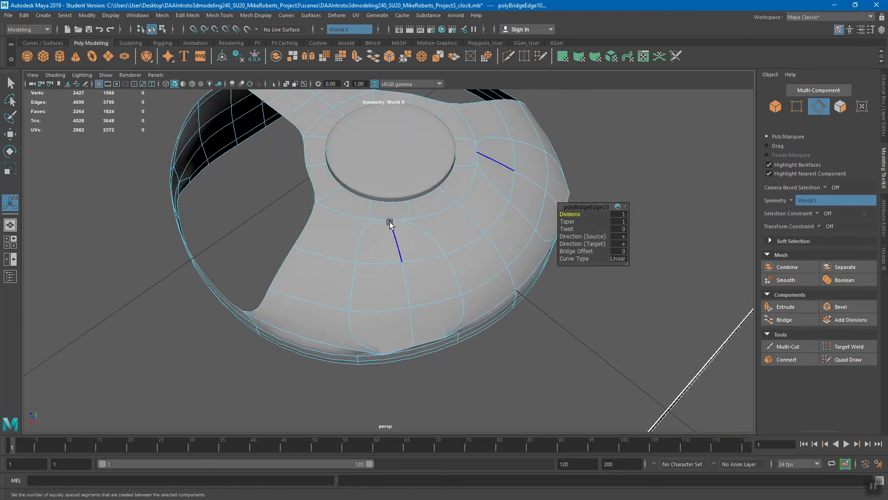
pyautogui.moveTo(577, 214); pyautogui.dragTo(568, 214)
# - Nudge the radial edge beside the filled gap, near the rear rim, slightly outward
pyautogui.keyDown('alt'); pyautogui.moveTo(481, 281); pyautogui.dragTo(372, 312); pyautogui.keyUp('alt')
pyautogui.click(543, 361)
pyautogui.click(373, 312)
pyautogui.press('w')
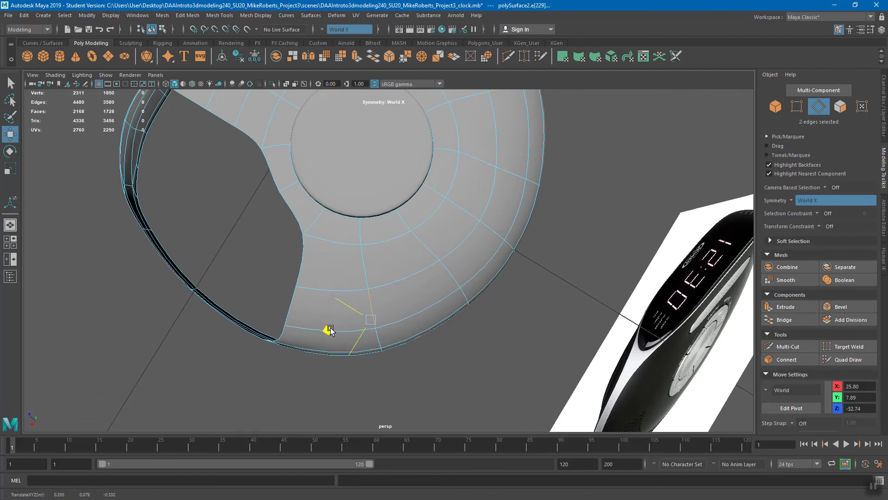
pyautogui.click(330, 328)
pyautogui.keyDown('alt'); pyautogui.moveTo(330, 331); pyautogui.dragTo(582, 317); pyautogui.keyUp('alt')
pyautogui.click(587, 313)
# - Inspect the filled rear surface from several angles, comparing the smoothed and unsmoothed display
pyautogui.keyDown('alt'); pyautogui.moveTo(455, 235); pyautogui.dragTo(450, 239); pyautogui.keyUp('alt')
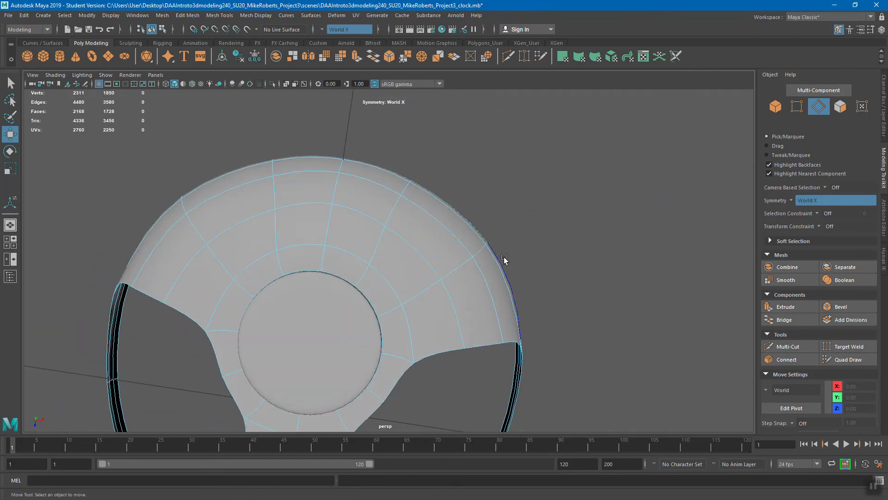
pyautogui.press('1')
pyautogui.keyDown('alt'); pyautogui.moveTo(468, 287); pyautogui.dragTo(468, 325); pyautogui.keyUp('alt')
pyautogui.press('3')
pyautogui.moveTo(412, 196); pyautogui.dragTo(409, 171, button='right')
pyautogui.moveTo(353, 149); pyautogui.dragTo(437, 231)
pyautogui.click(434, 137)
pyautogui.press('1')
pyautogui.press('3')
pyautogui.keyDown('alt'); pyautogui.moveTo(452, 279); pyautogui.dragTo(397, 171); pyautogui.keyUp('alt')
pyautogui.press('1')
pyautogui.press('3')
pyautogui.keyDown('alt'); pyautogui.moveTo(542, 293); pyautogui.dragTo(506, 270); pyautogui.keyUp('alt')
pyautogui.keyDown('alt'); pyautogui.moveTo(505, 270); pyautogui.dragTo(489, 247, button='right'); pyautogui.keyUp('alt')
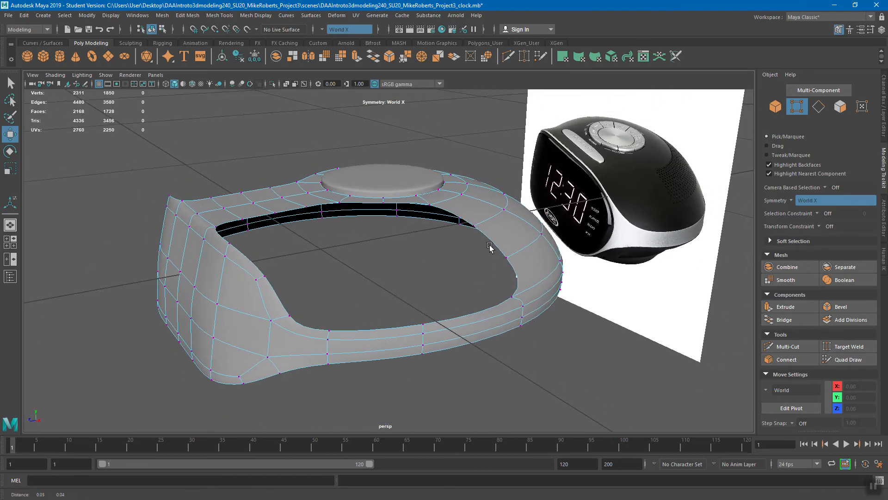
# - Save the scene and accept the student version notice
pyautogui.press('q')
pyautogui.hotkey('ctrl', 's')
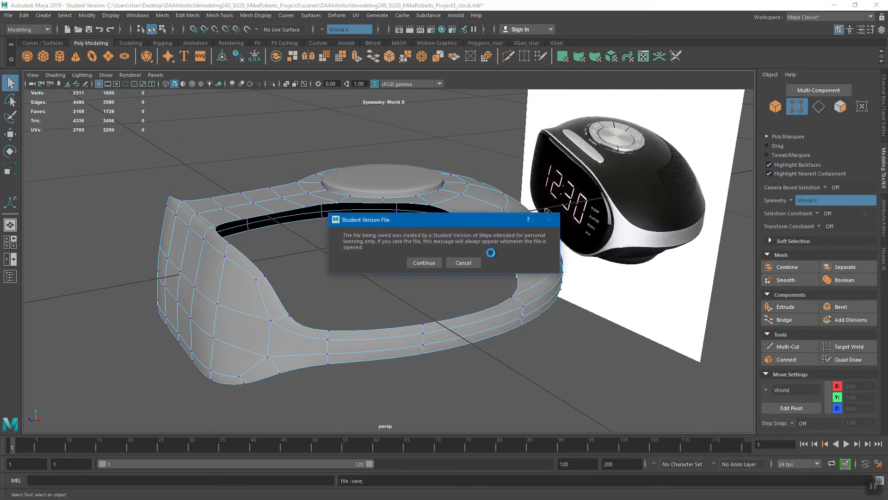
pyautogui.click(431, 262)
# - Select the outer centre-line vertices at the rear of the shell and move them slightly outward along Z
pyautogui.press('w')
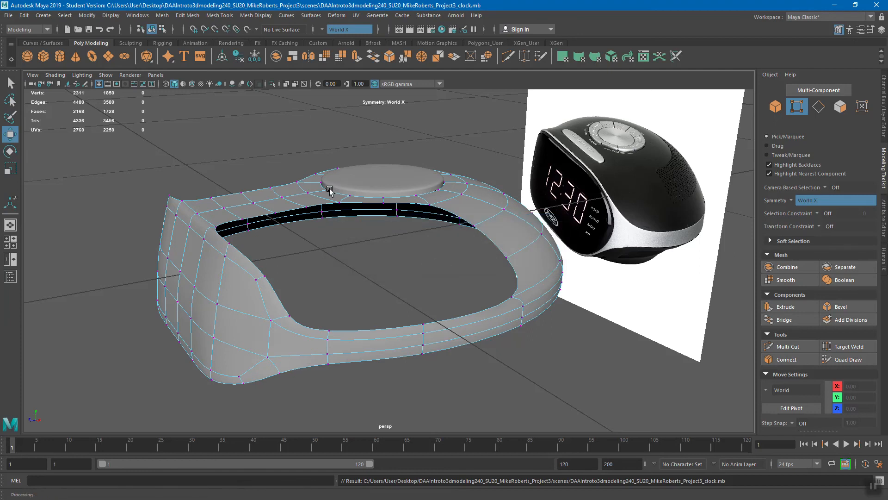
pyautogui.keyDown('alt'); pyautogui.moveTo(364, 232); pyautogui.dragTo(438, 397); pyautogui.keyUp('alt')
pyautogui.keyDown('alt'); pyautogui.moveTo(528, 234); pyautogui.dragTo(416, 240); pyautogui.keyUp('alt')
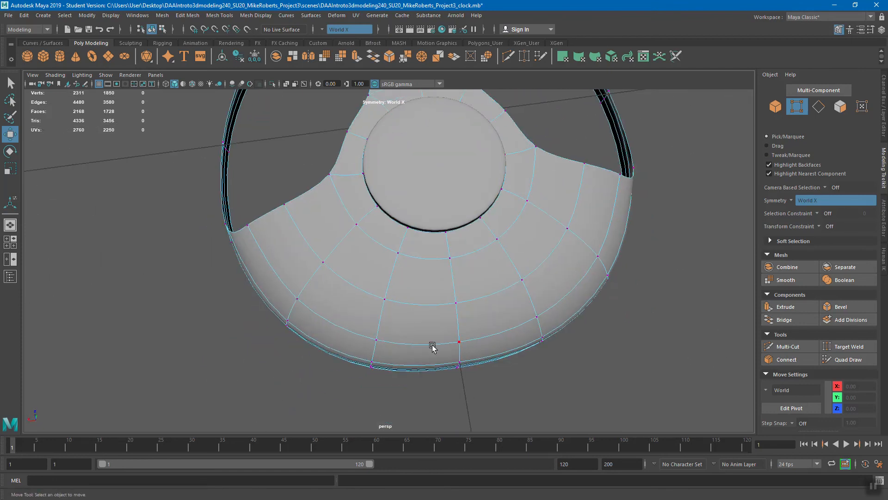
pyautogui.moveTo(442, 319); pyautogui.dragTo(493, 412)
pyautogui.moveTo(451, 305); pyautogui.dragTo(463, 338)
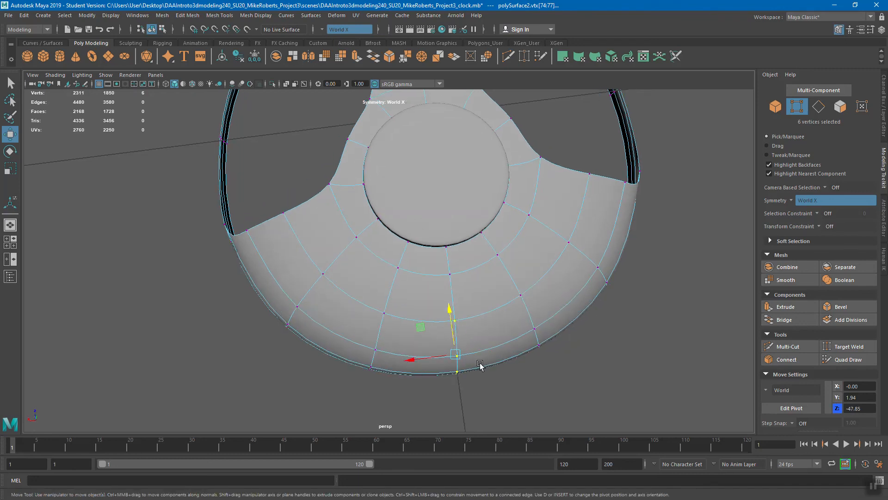
pyautogui.click(532, 366)
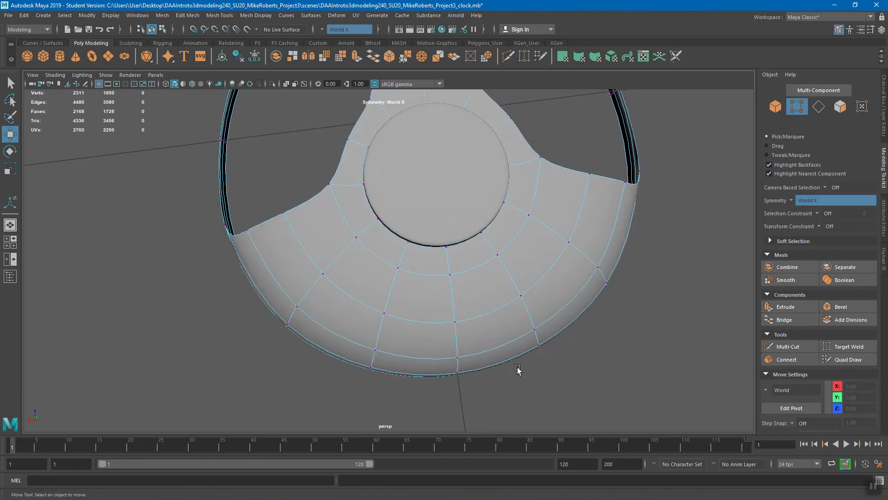
pyautogui.keyDown('alt'); pyautogui.moveTo(310, 303); pyautogui.dragTo(281, 295); pyautogui.keyUp('alt')
pyautogui.keyDown('alt'); pyautogui.moveTo(424, 278); pyautogui.dragTo(444, 254); pyautogui.keyUp('alt')
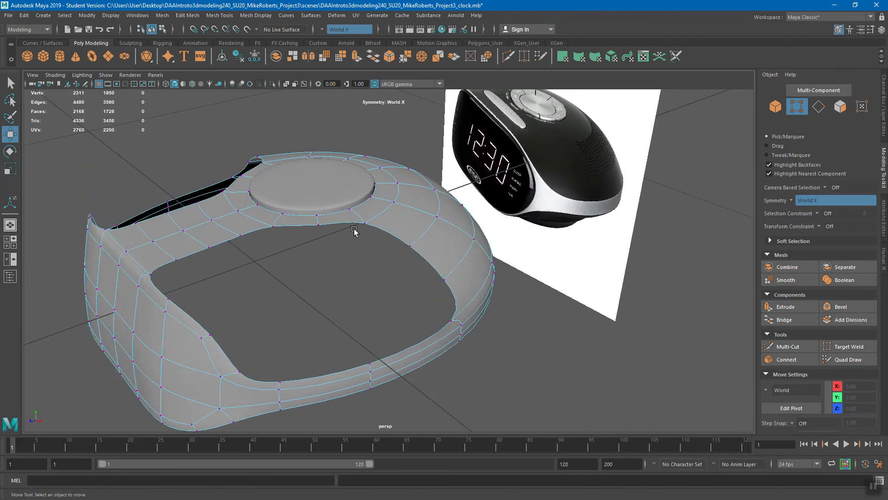